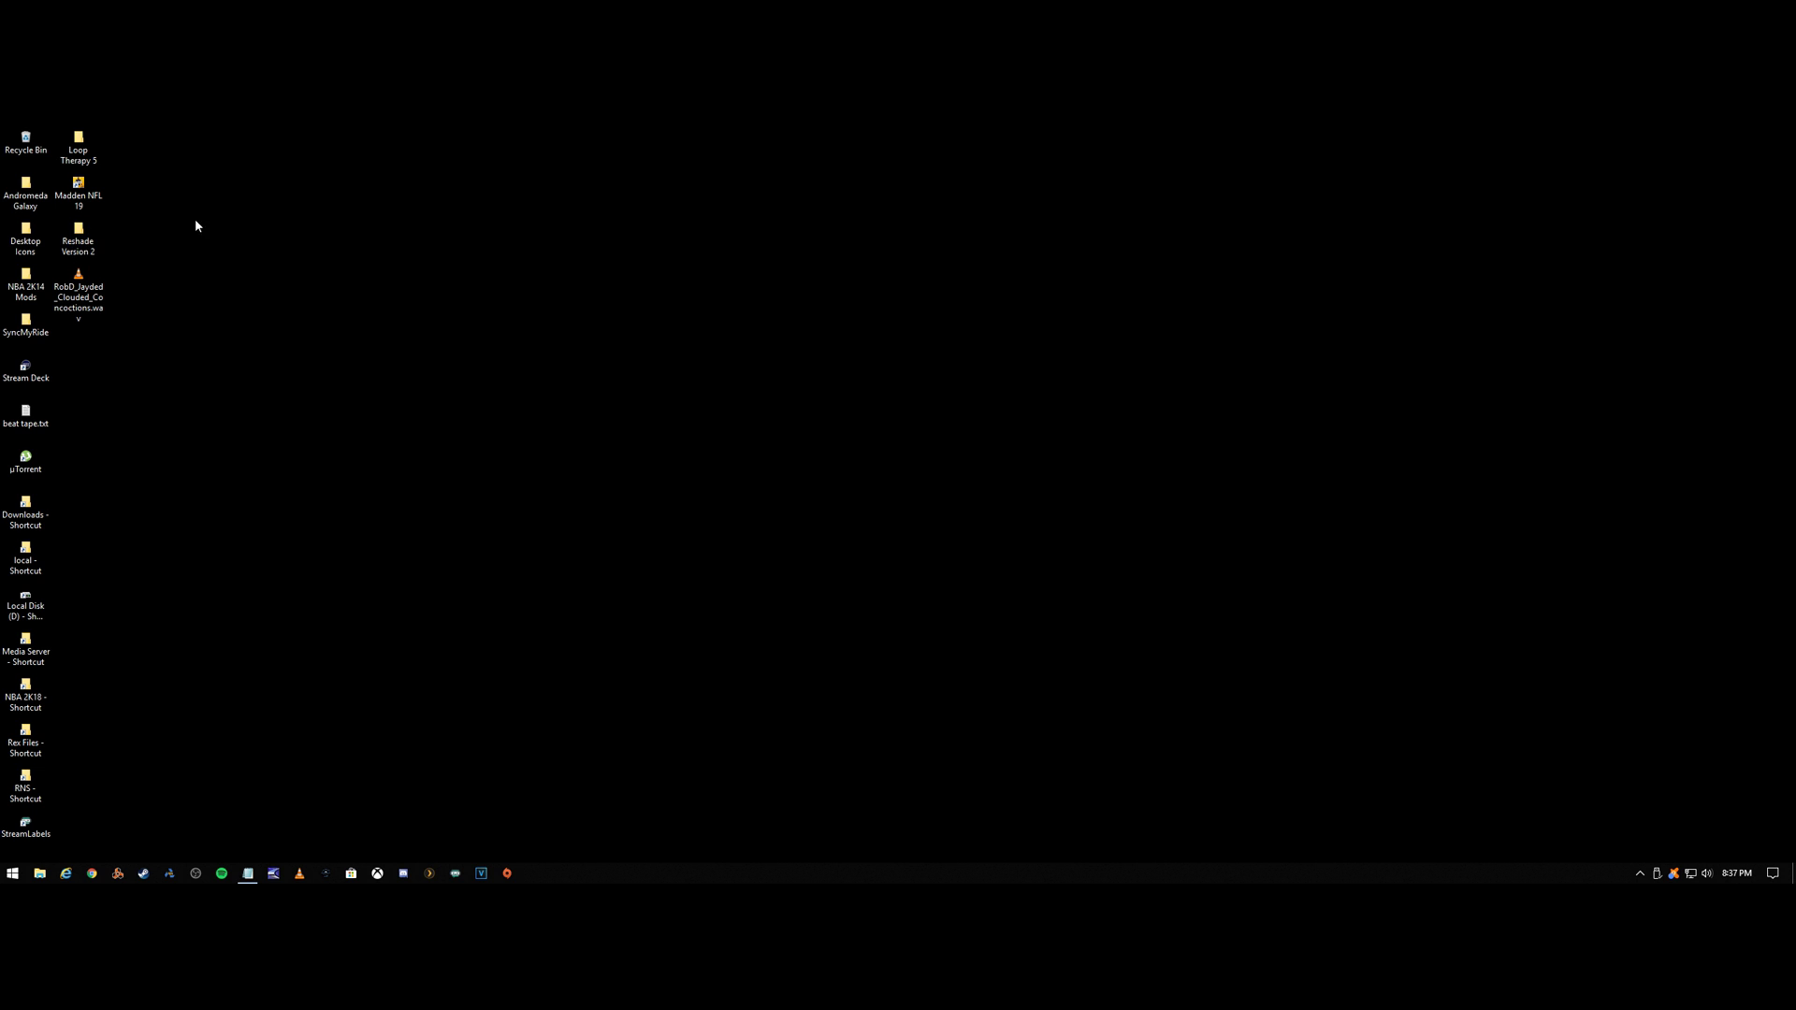
{"action": "mouse_move", "coordinate": [82, 242]}
{"action": "left_mouse_down"}
{"action": "mouse_move", "coordinate": [254, 430]}
{"action": "mouse_move", "coordinate": [109, 316]}
{"action": "mouse_move", "coordinate": [587, 346]}
{"action": "mouse_move", "coordinate": [95, 232]}
{"action": "left_mouse_up"}
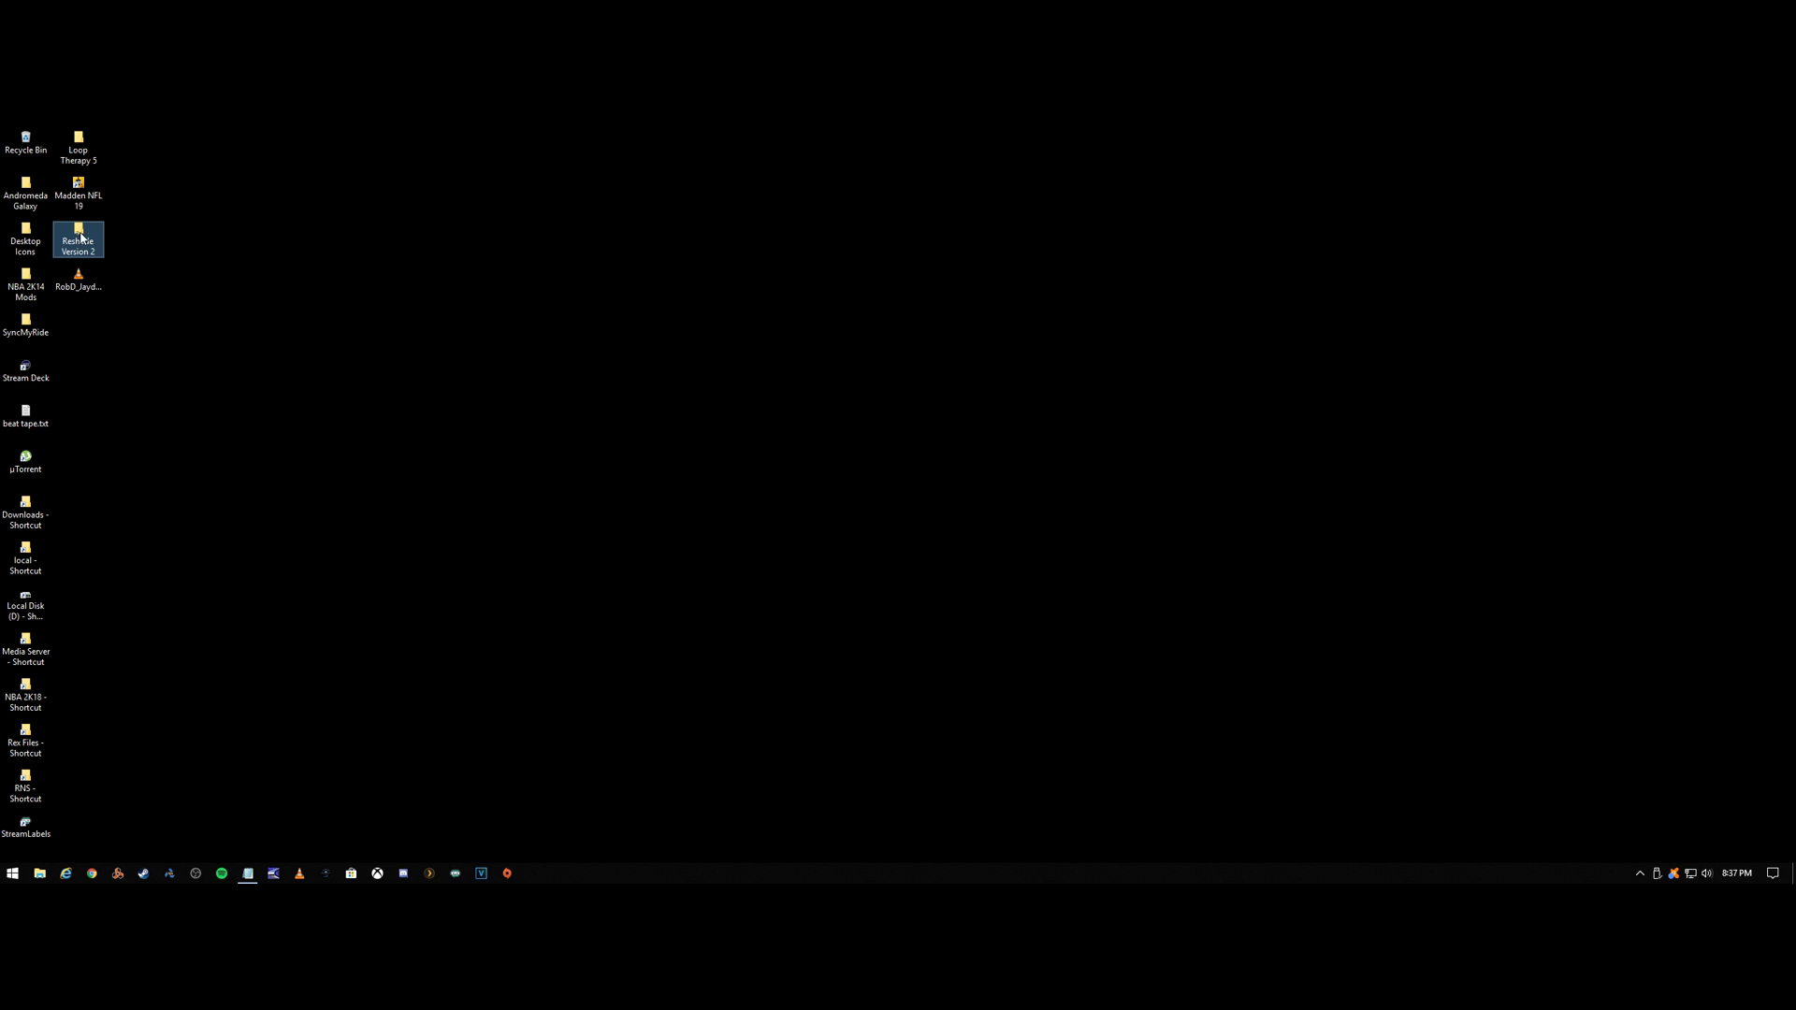
{"action": "left_click", "coordinate": [299, 282]}
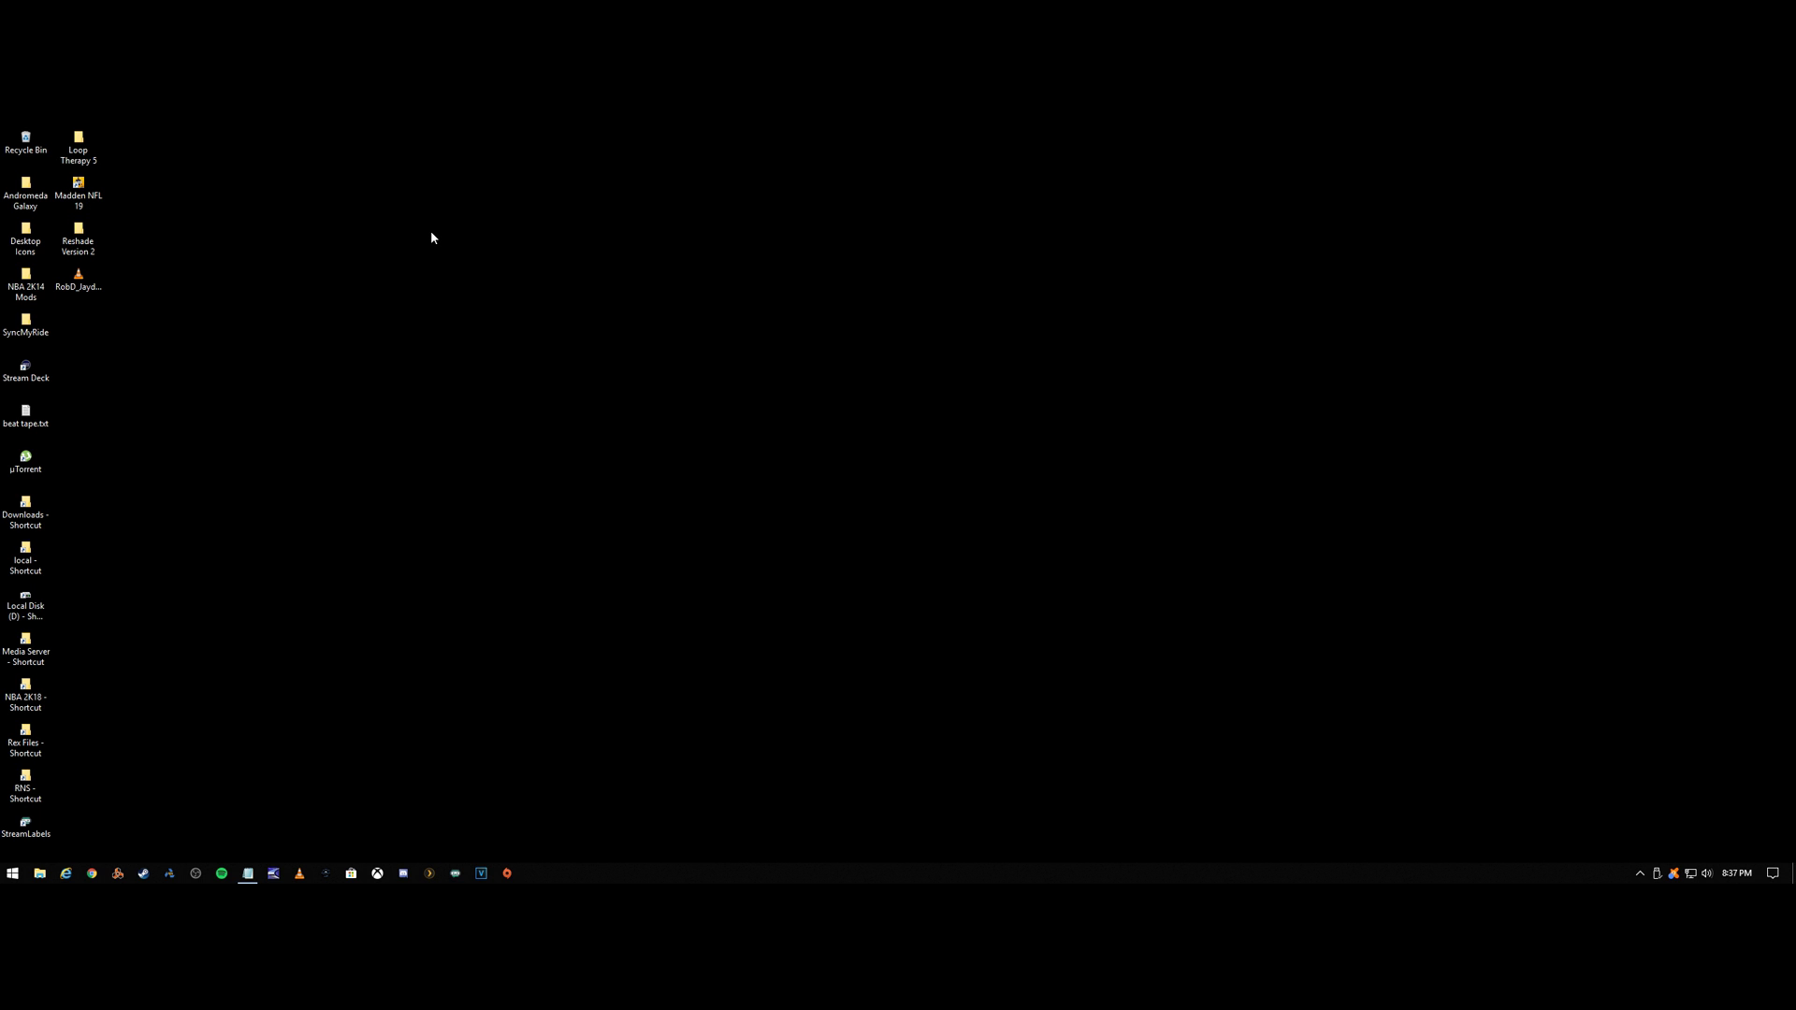
Open the file location of the Madden NFL 19 desktop shortcut.
{"action": "right_click", "coordinate": [82, 182]}
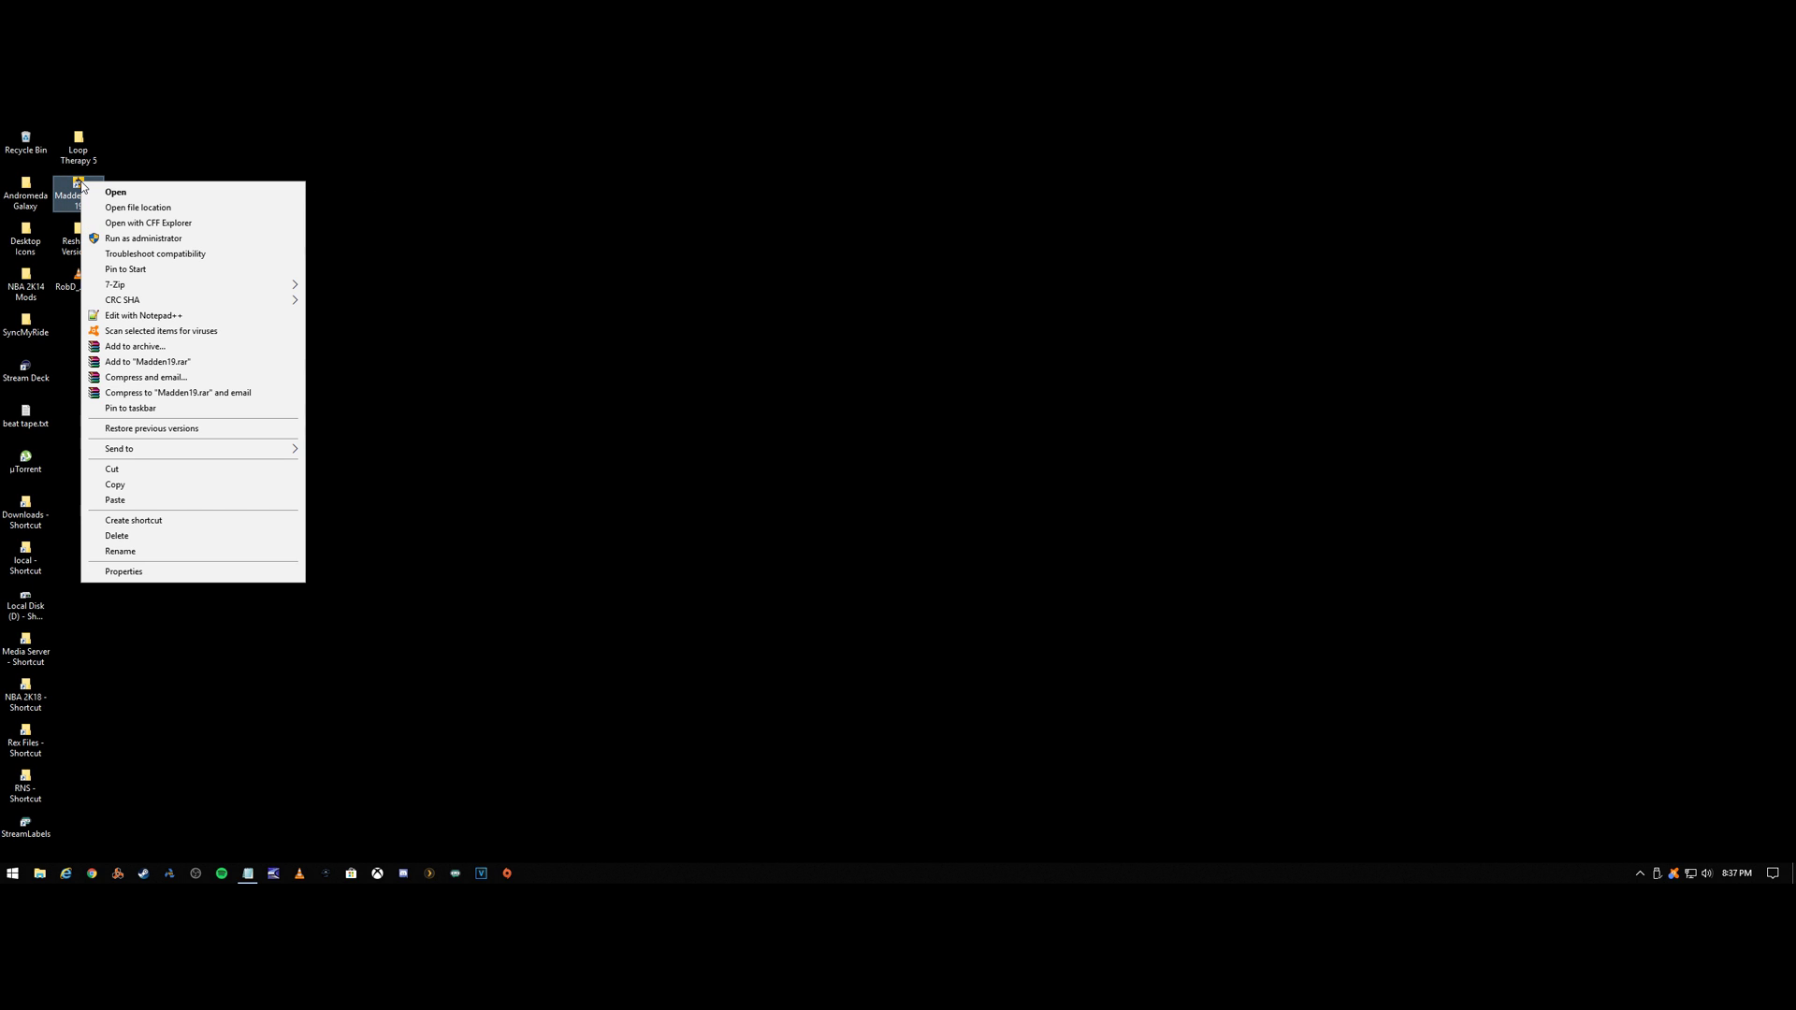
{"action": "left_click", "coordinate": [189, 207]}
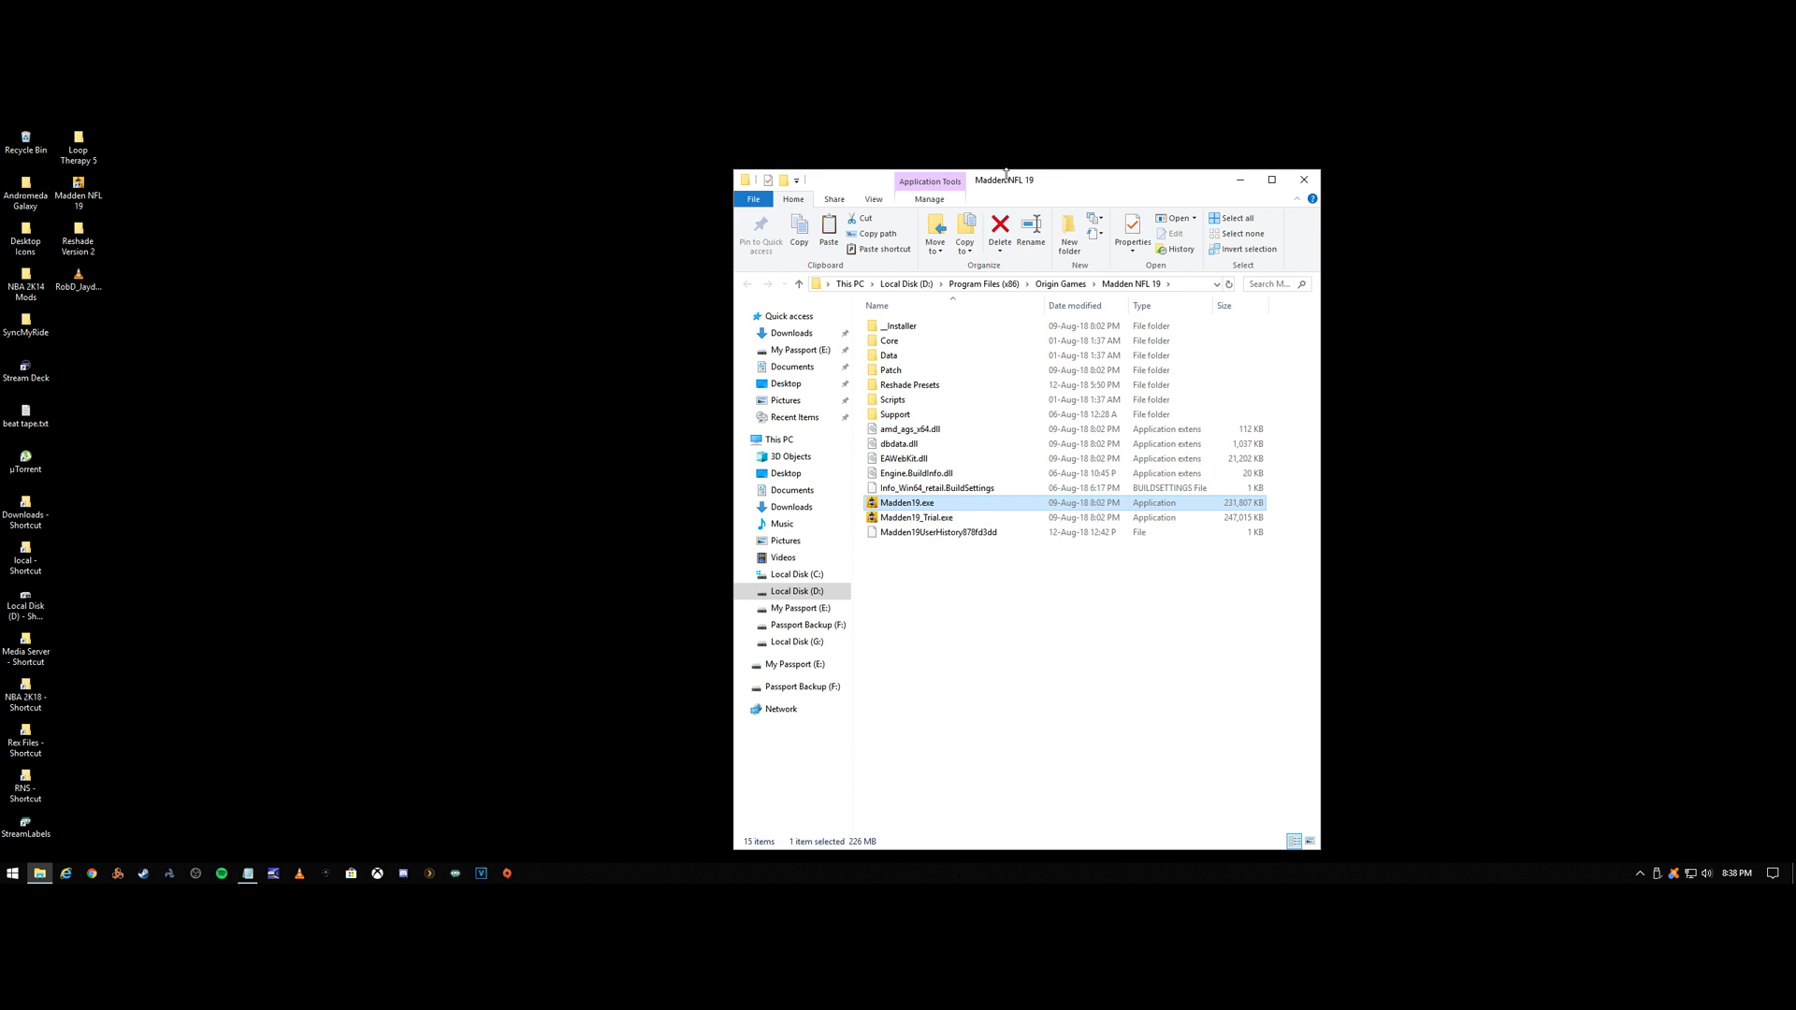
{"action": "left_click_drag", "start_coordinate": [1015, 187], "coordinate": [973, 189]}
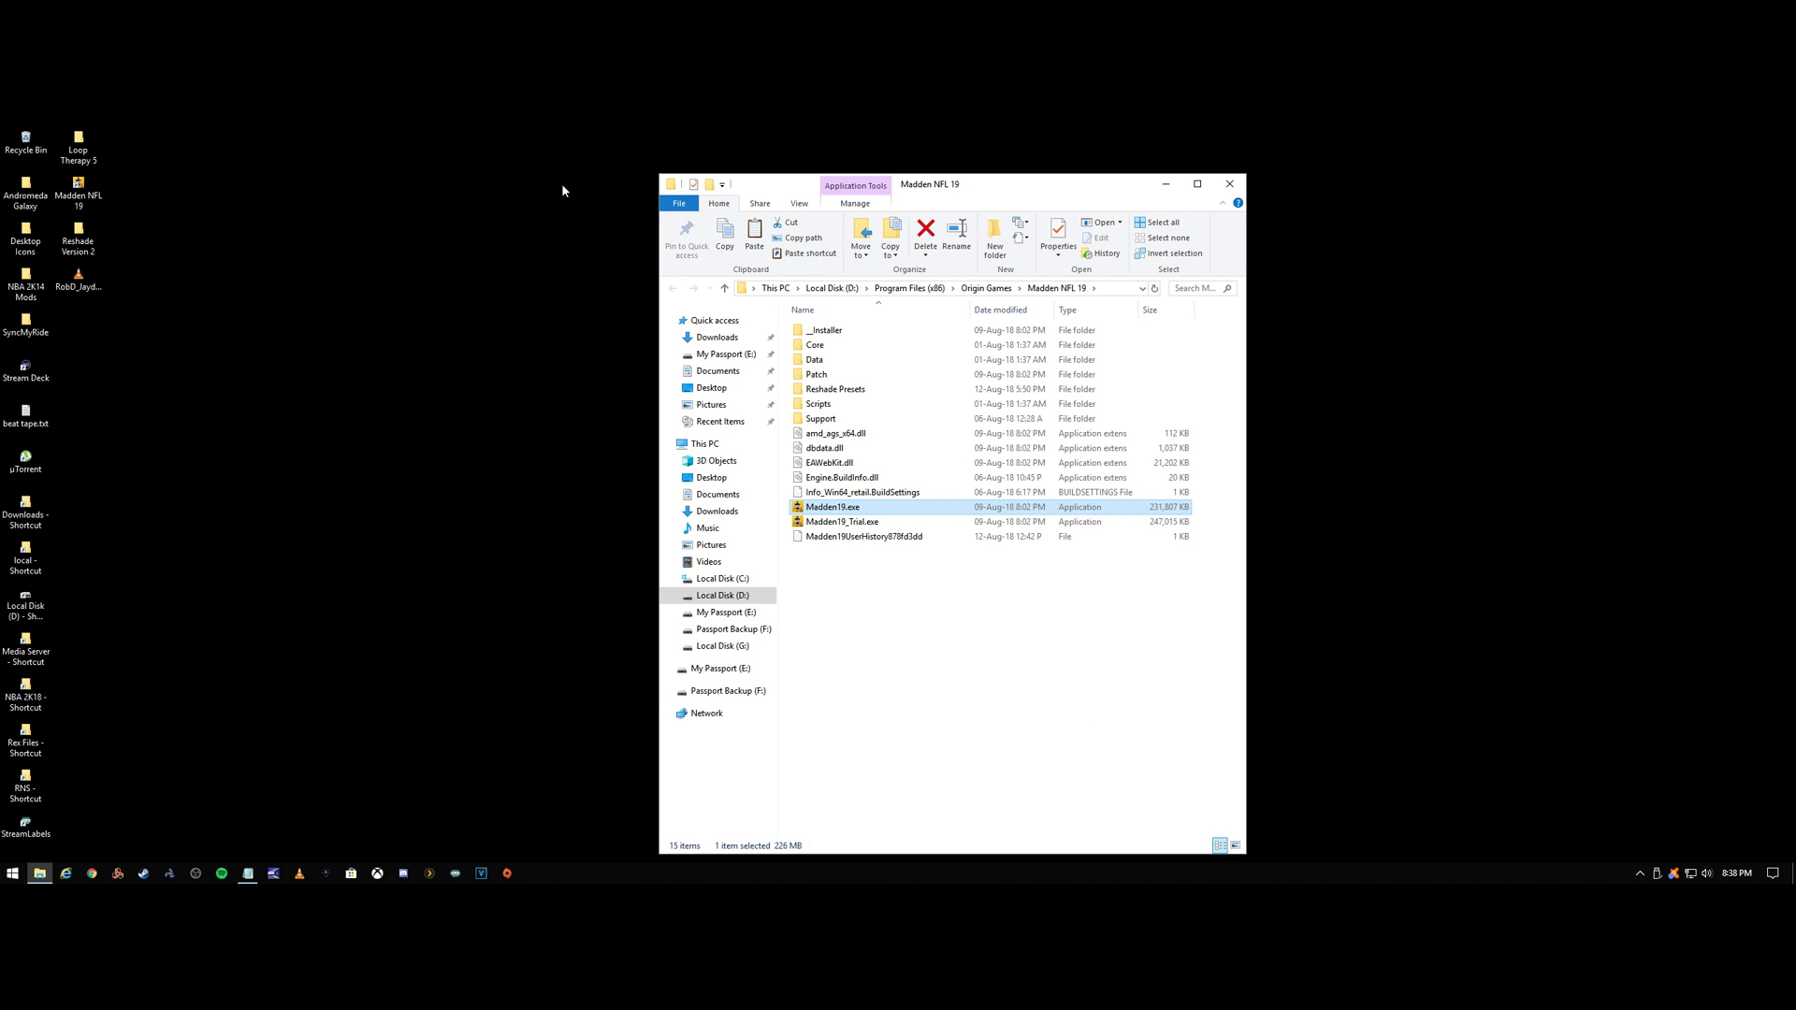
Open the Reshade Version 2 desktop folder and arrange its window side by side with the Madden NFL 19 folder.
{"action": "double_click", "coordinate": [78, 239]}
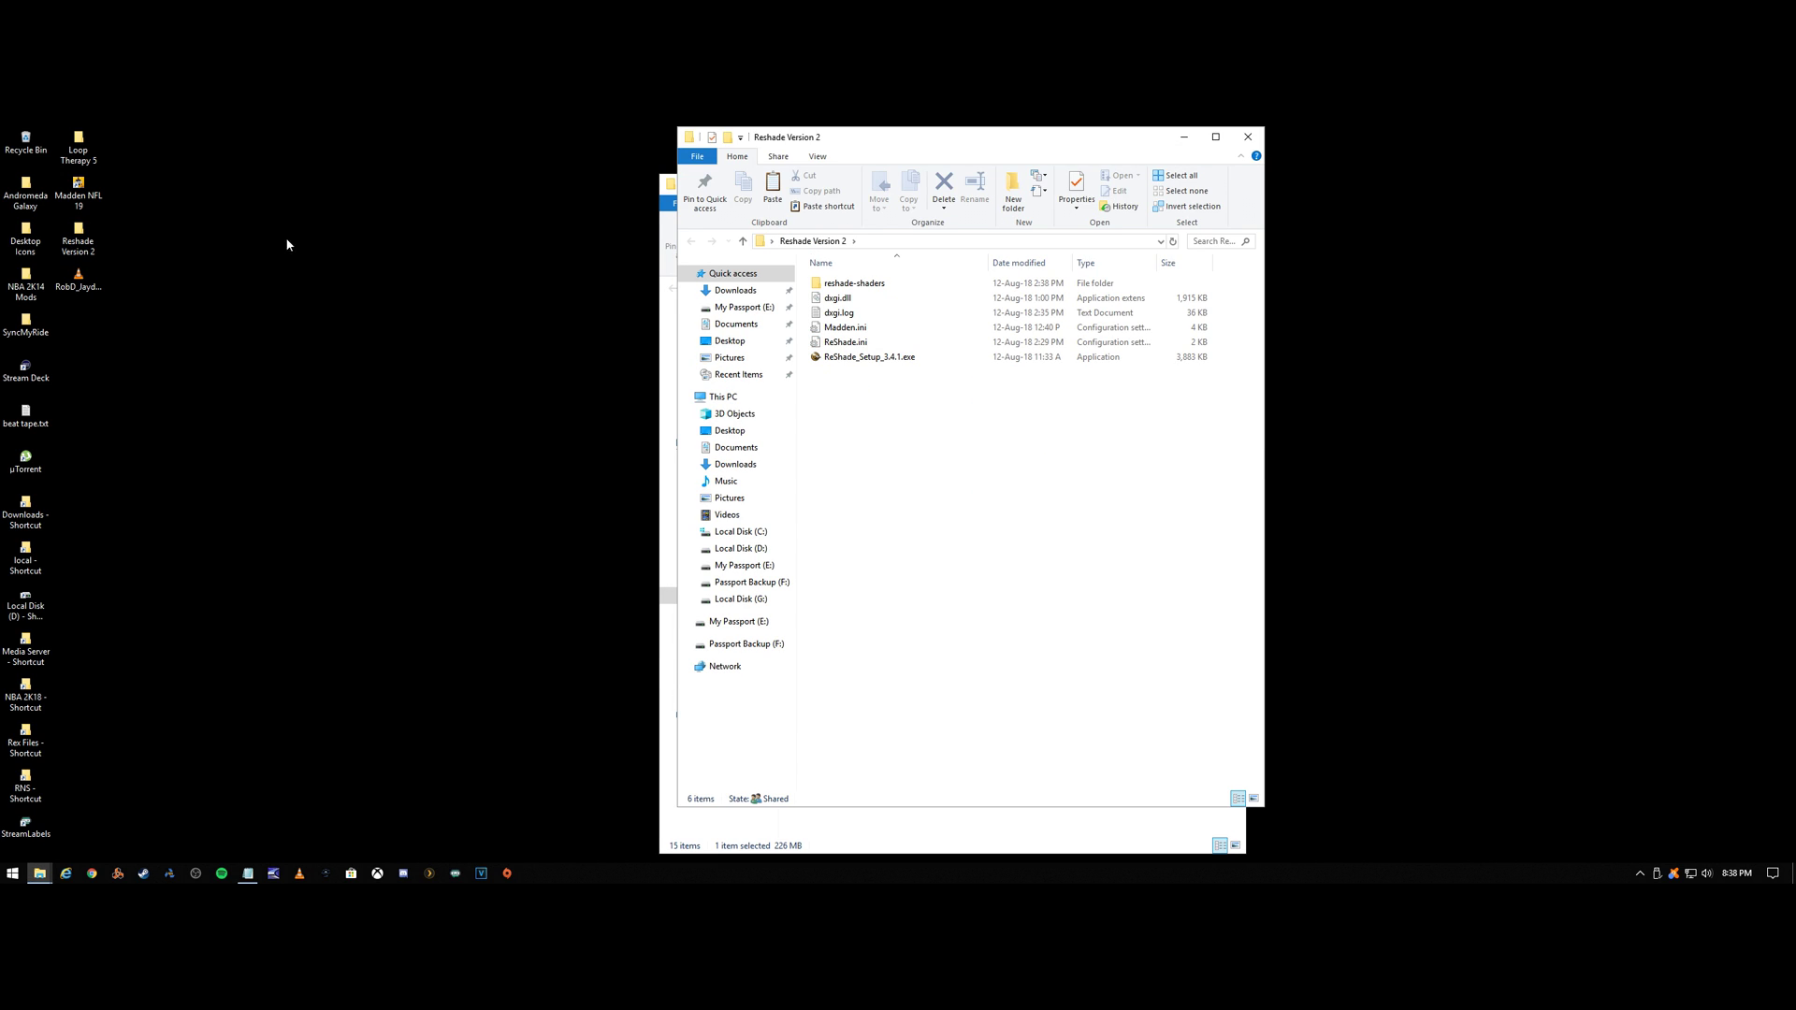
{"action": "left_click_drag", "start_coordinate": [907, 144], "coordinate": [290, 183]}
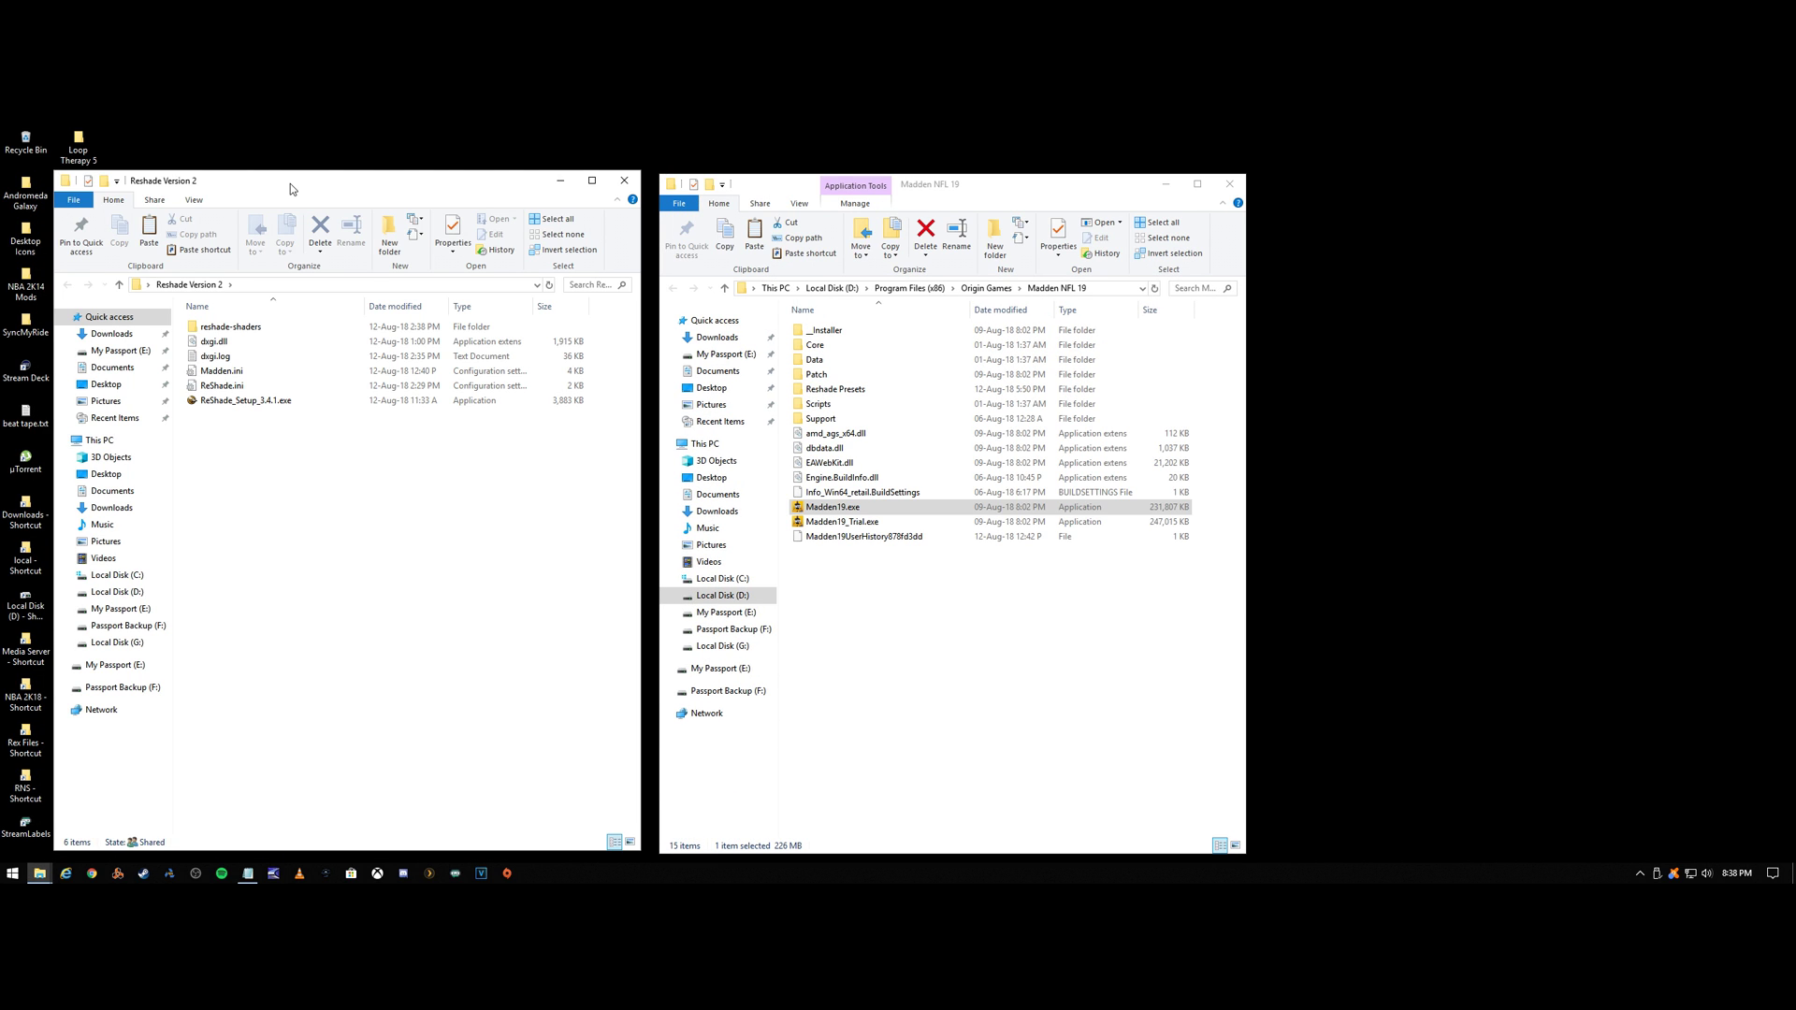
{"action": "left_click_drag", "start_coordinate": [773, 191], "coordinate": [906, 184]}
{"action": "left_click_drag", "start_coordinate": [395, 177], "coordinate": [517, 183]}
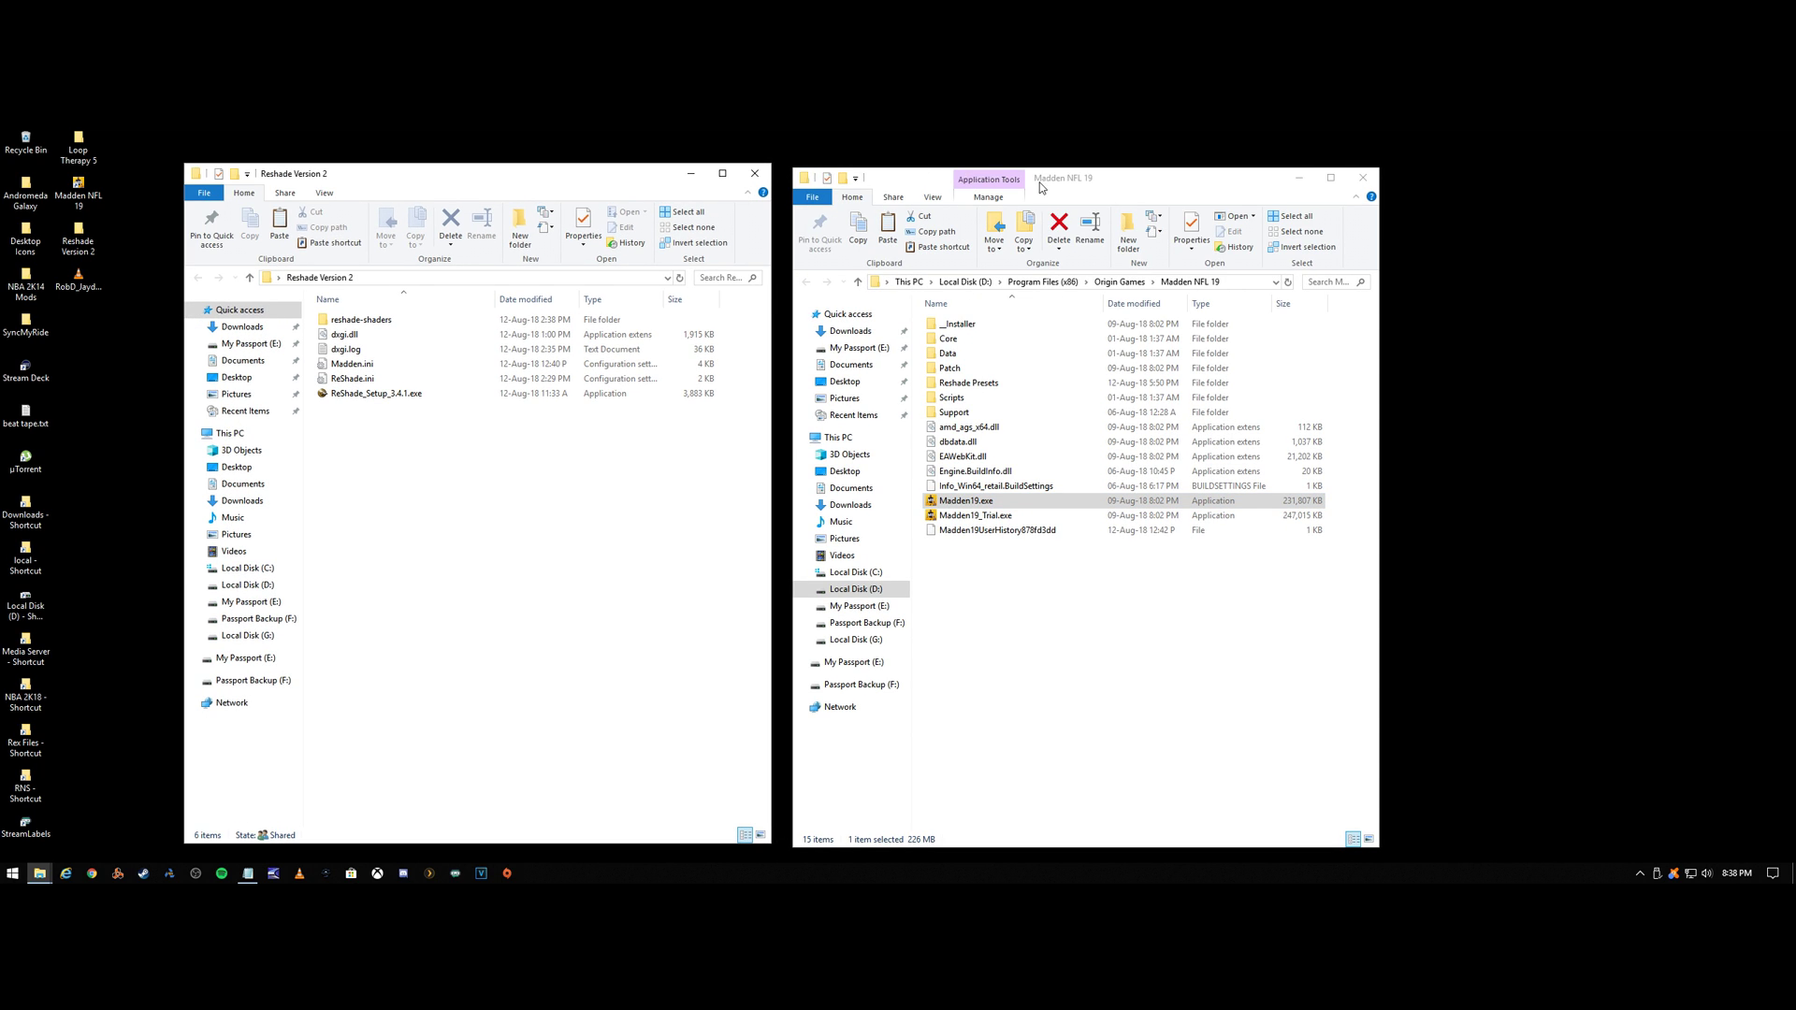
{"action": "left_click", "coordinate": [1126, 185]}
{"action": "left_click_drag", "start_coordinate": [1125, 181], "coordinate": [1113, 180]}
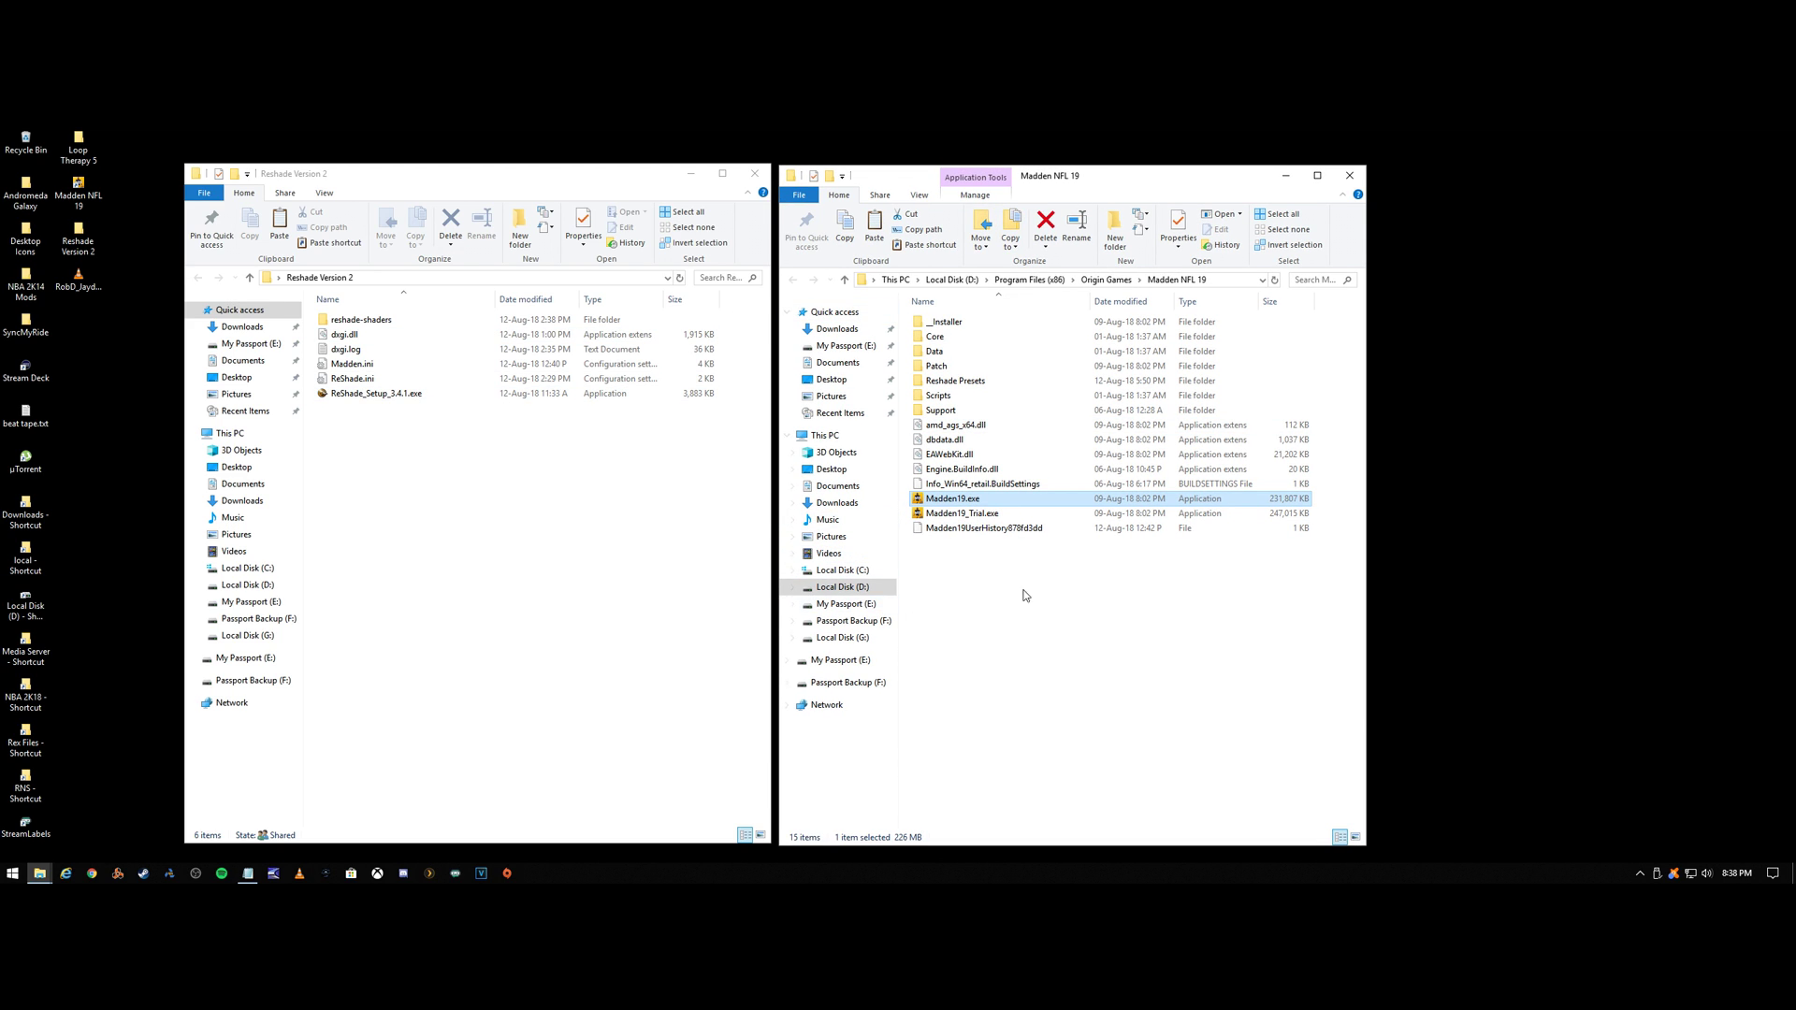
{"action": "left_click_drag", "start_coordinate": [1073, 174], "coordinate": [1085, 173]}
{"action": "left_click_drag", "start_coordinate": [569, 181], "coordinate": [580, 177]}
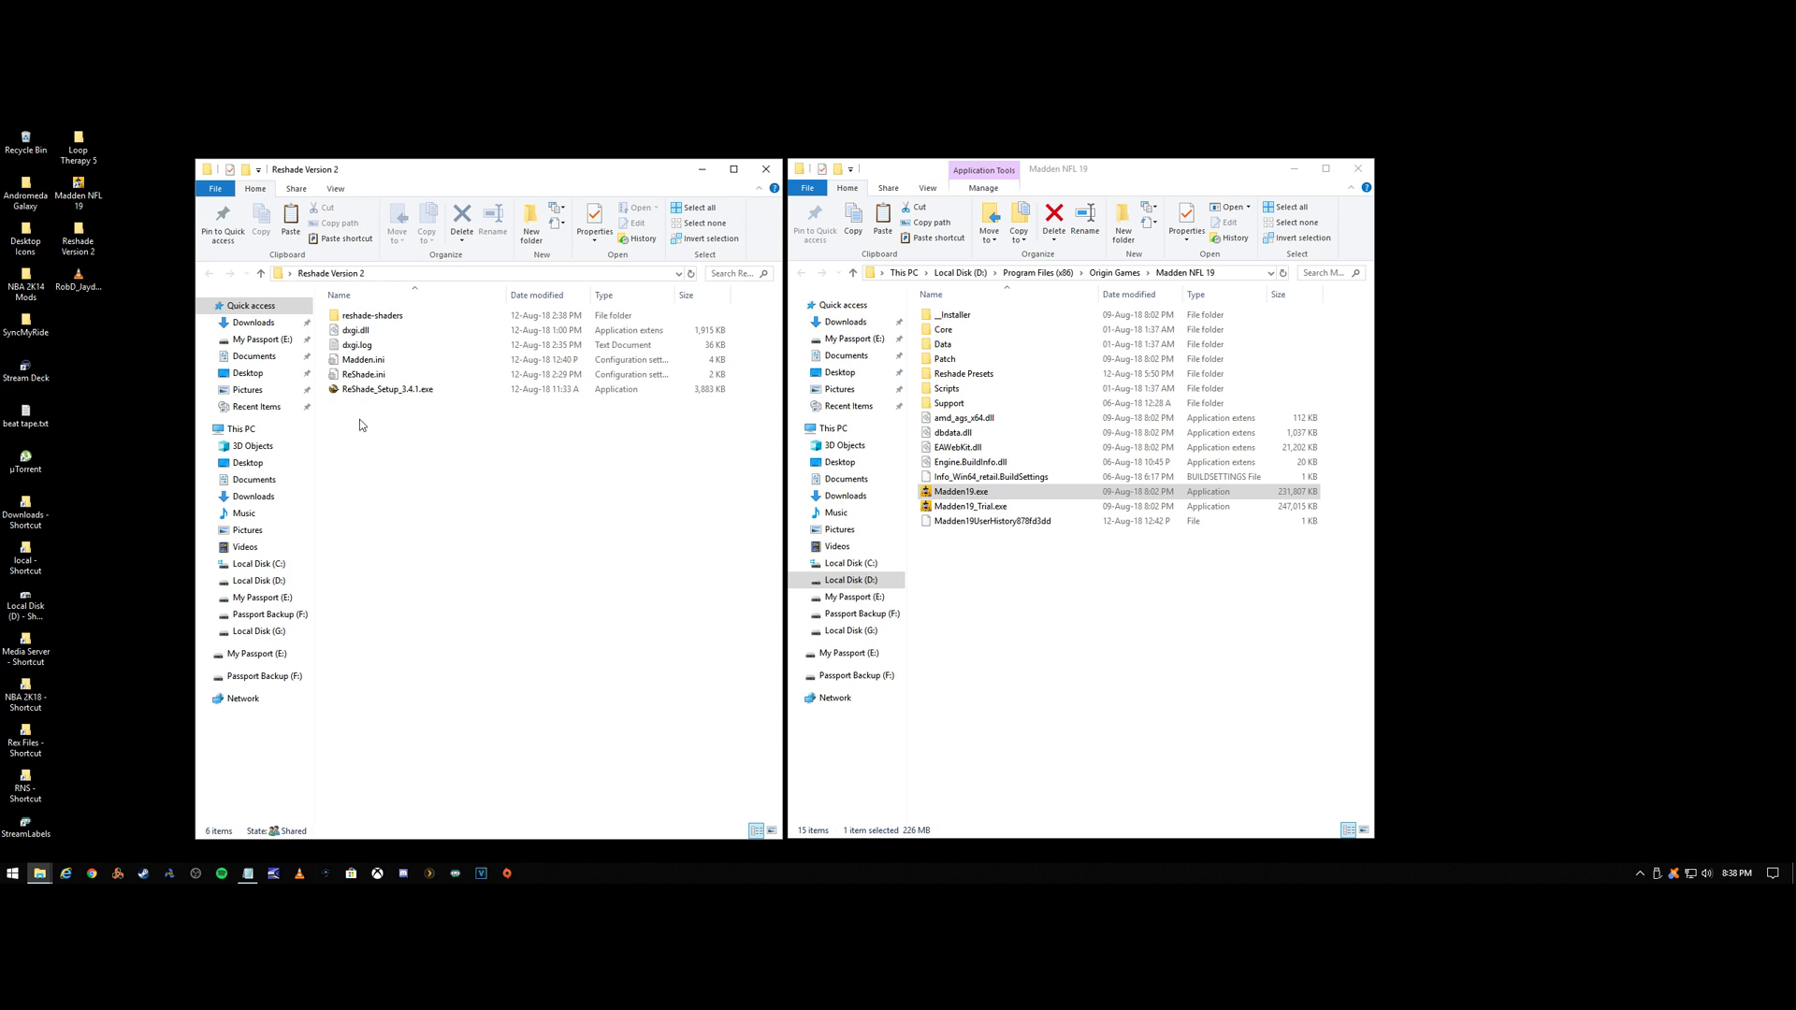
Copy all the contents of the Reshade Version 2 folder into the Madden NFL 19 game folder.
{"action": "left_click_drag", "start_coordinate": [359, 425], "coordinate": [363, 309]}
{"action": "right_click", "coordinate": [414, 335]}
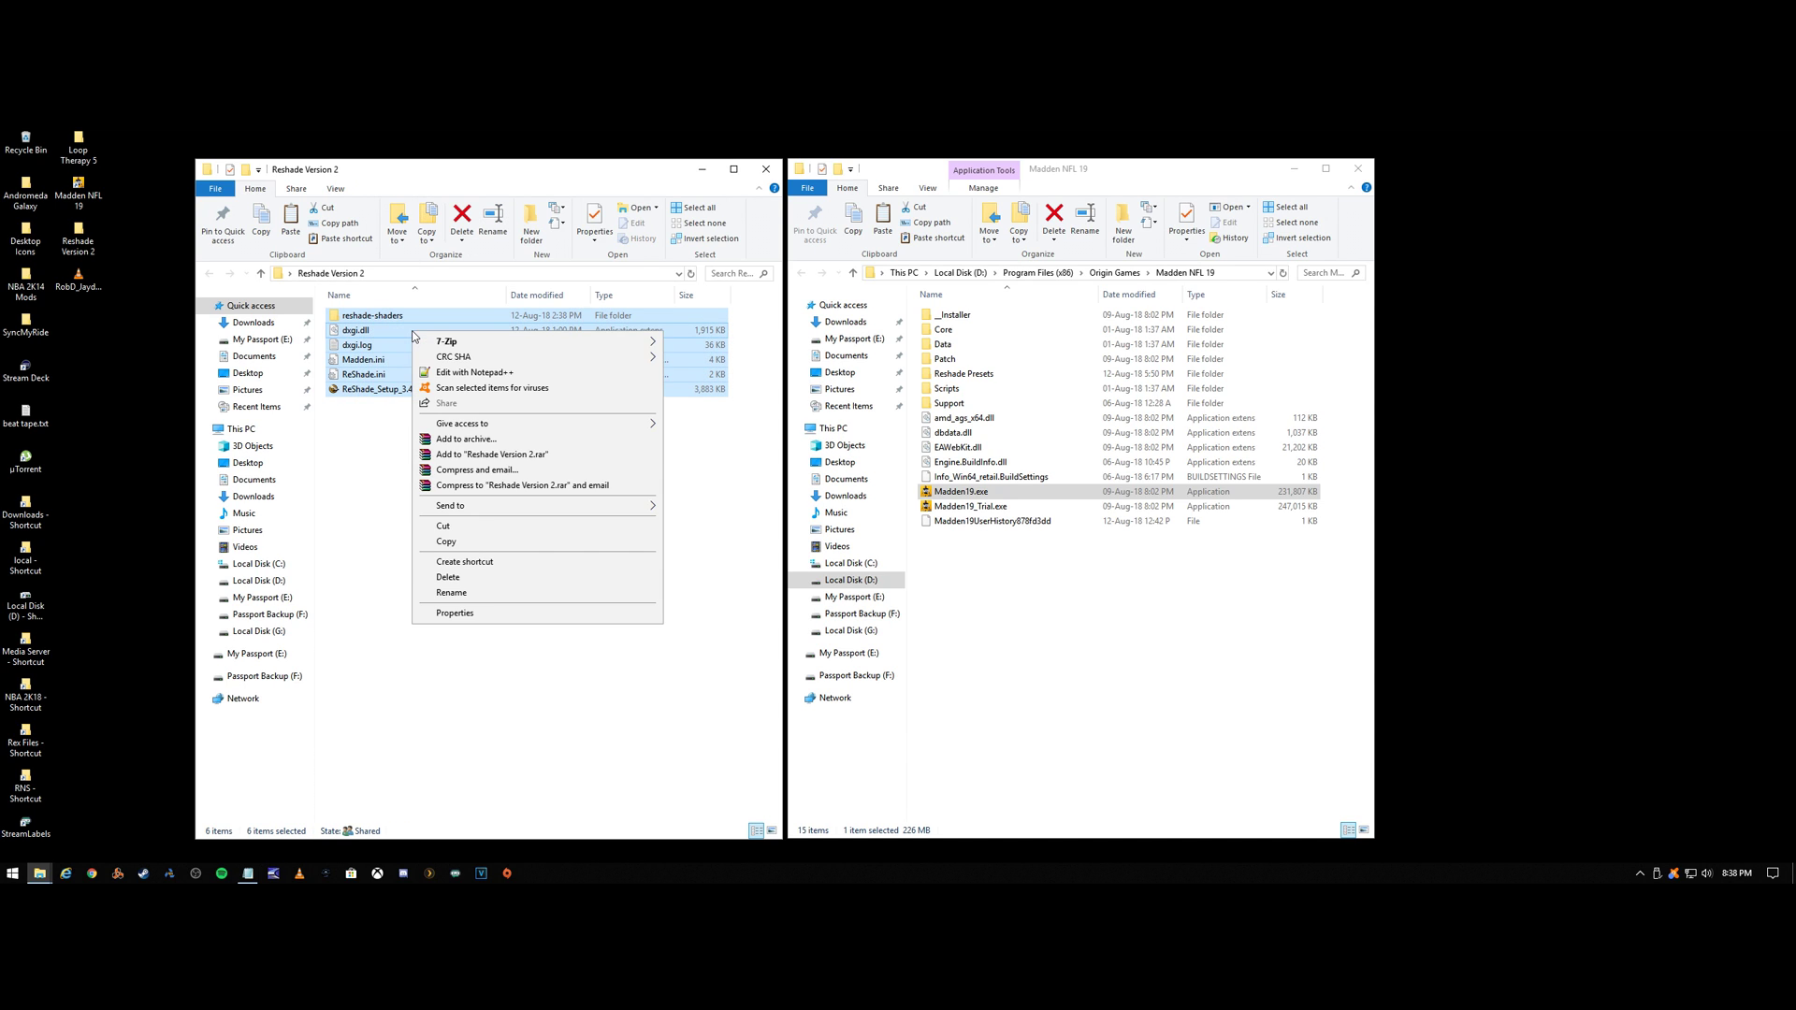
{"action": "left_click", "coordinate": [449, 542]}
{"action": "left_click", "coordinate": [499, 493]}
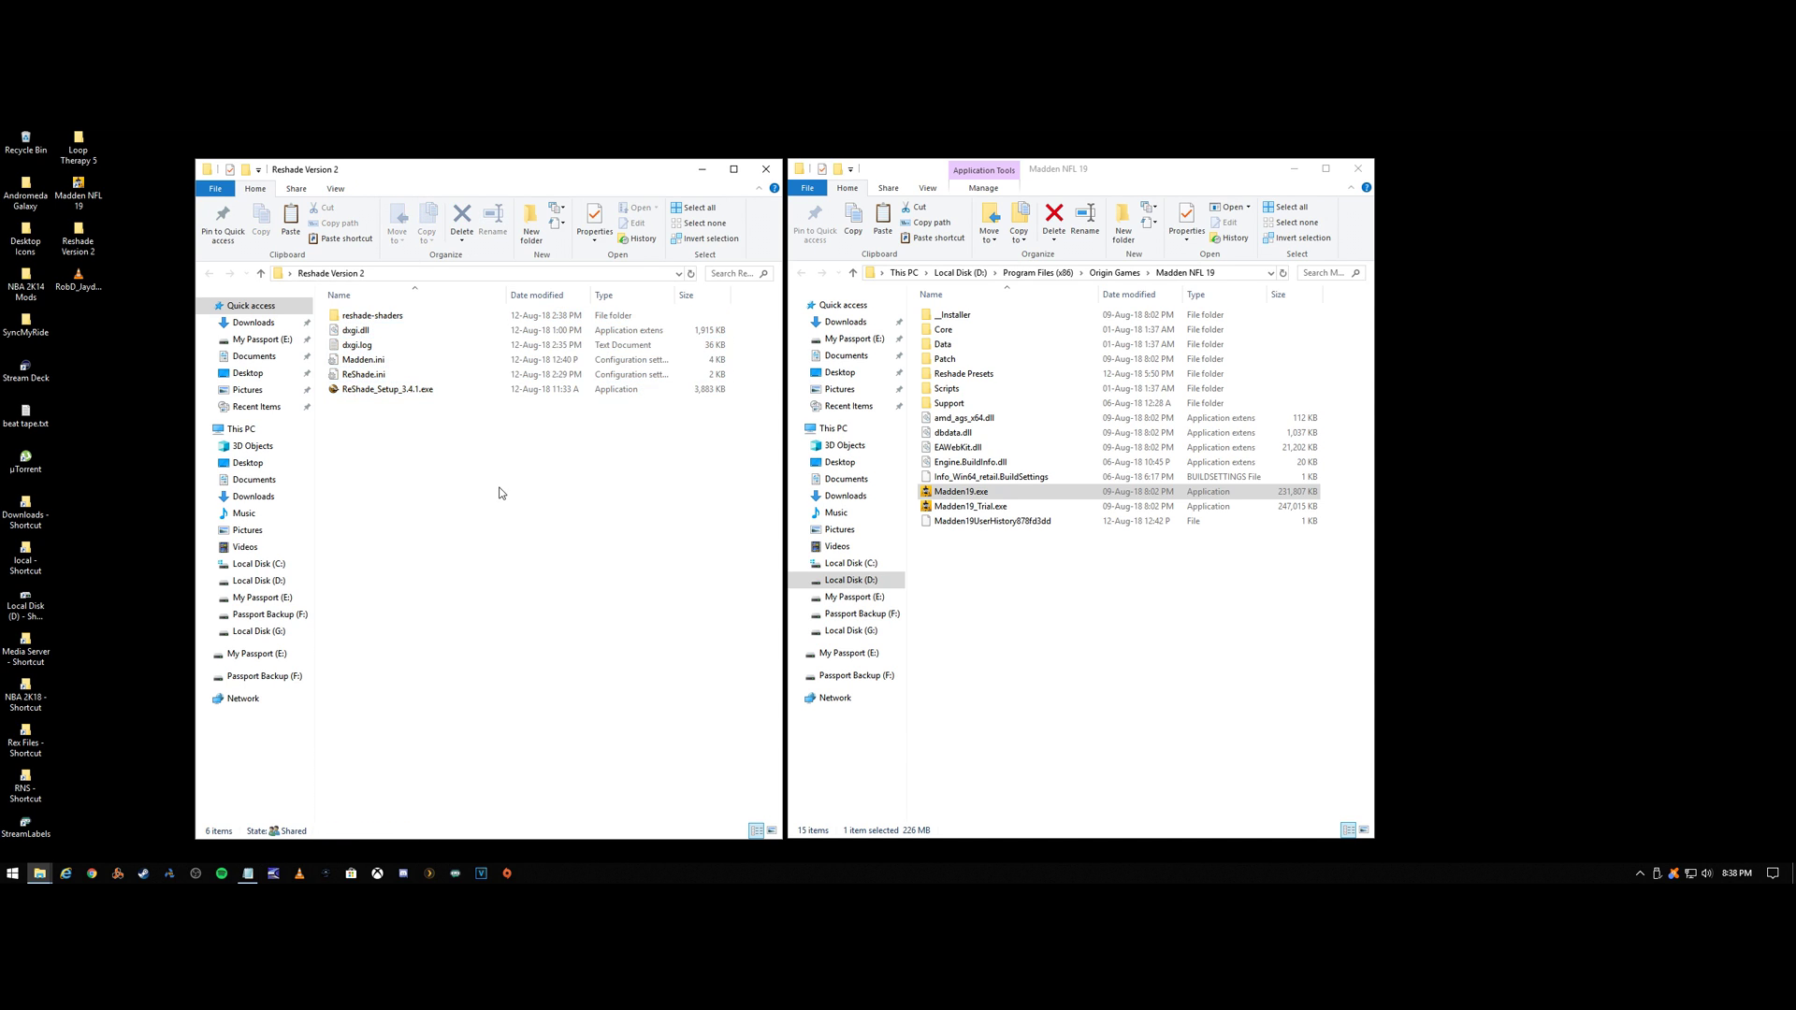
{"action": "left_click", "coordinate": [1064, 609]}
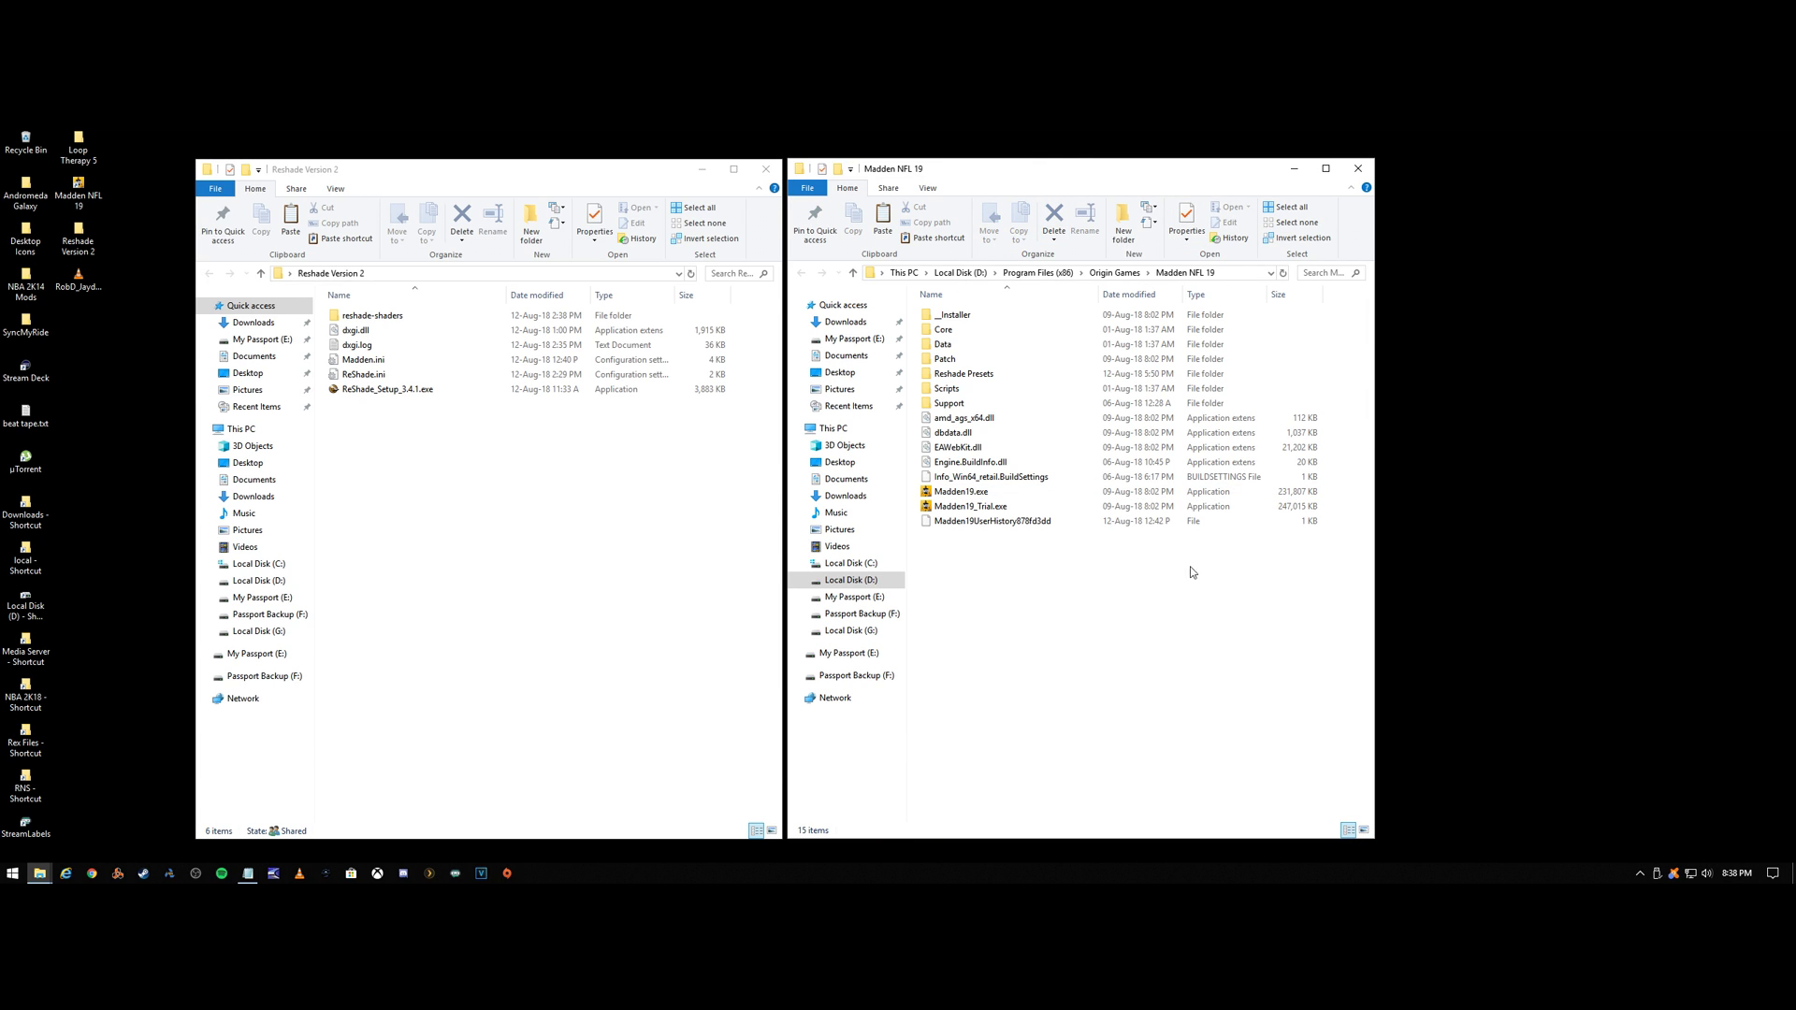
{"action": "right_click", "coordinate": [969, 596]}
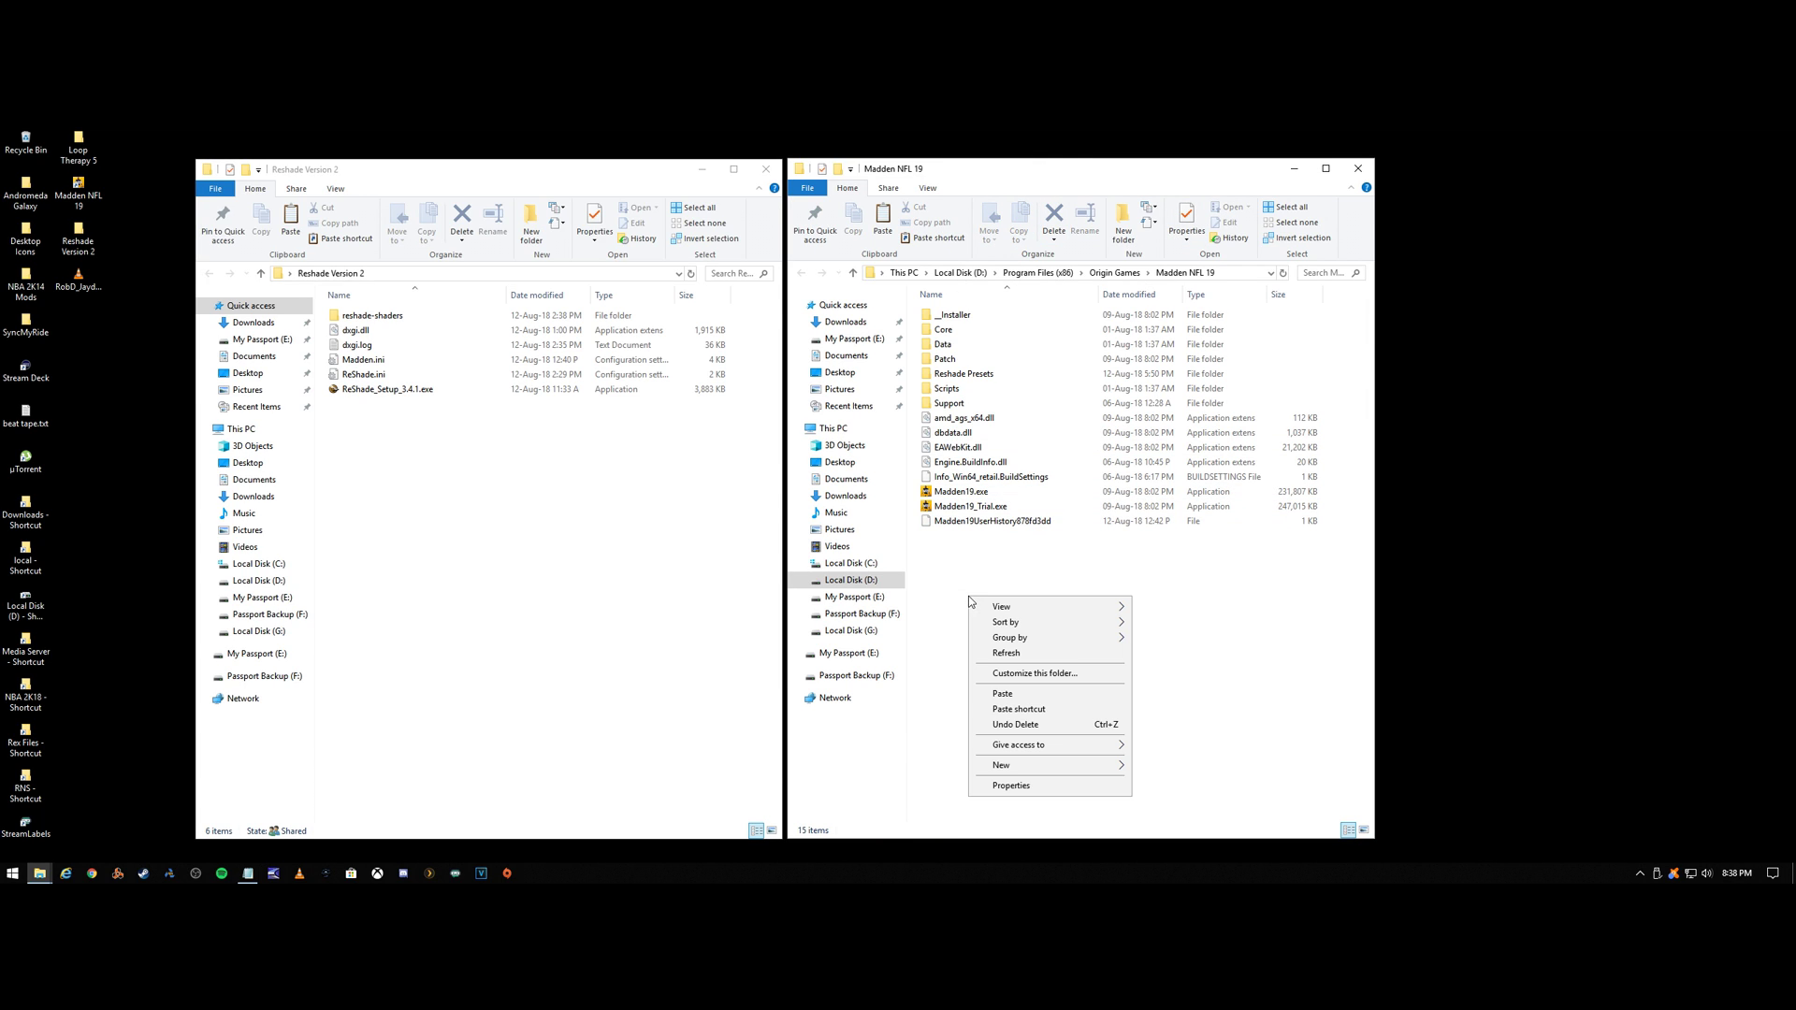
{"action": "left_click", "coordinate": [1010, 693]}
Close the Reshade Version 2 window, reposition the Madden NFL 19 window and deselect the pasted files.
{"action": "left_click", "coordinate": [643, 575]}
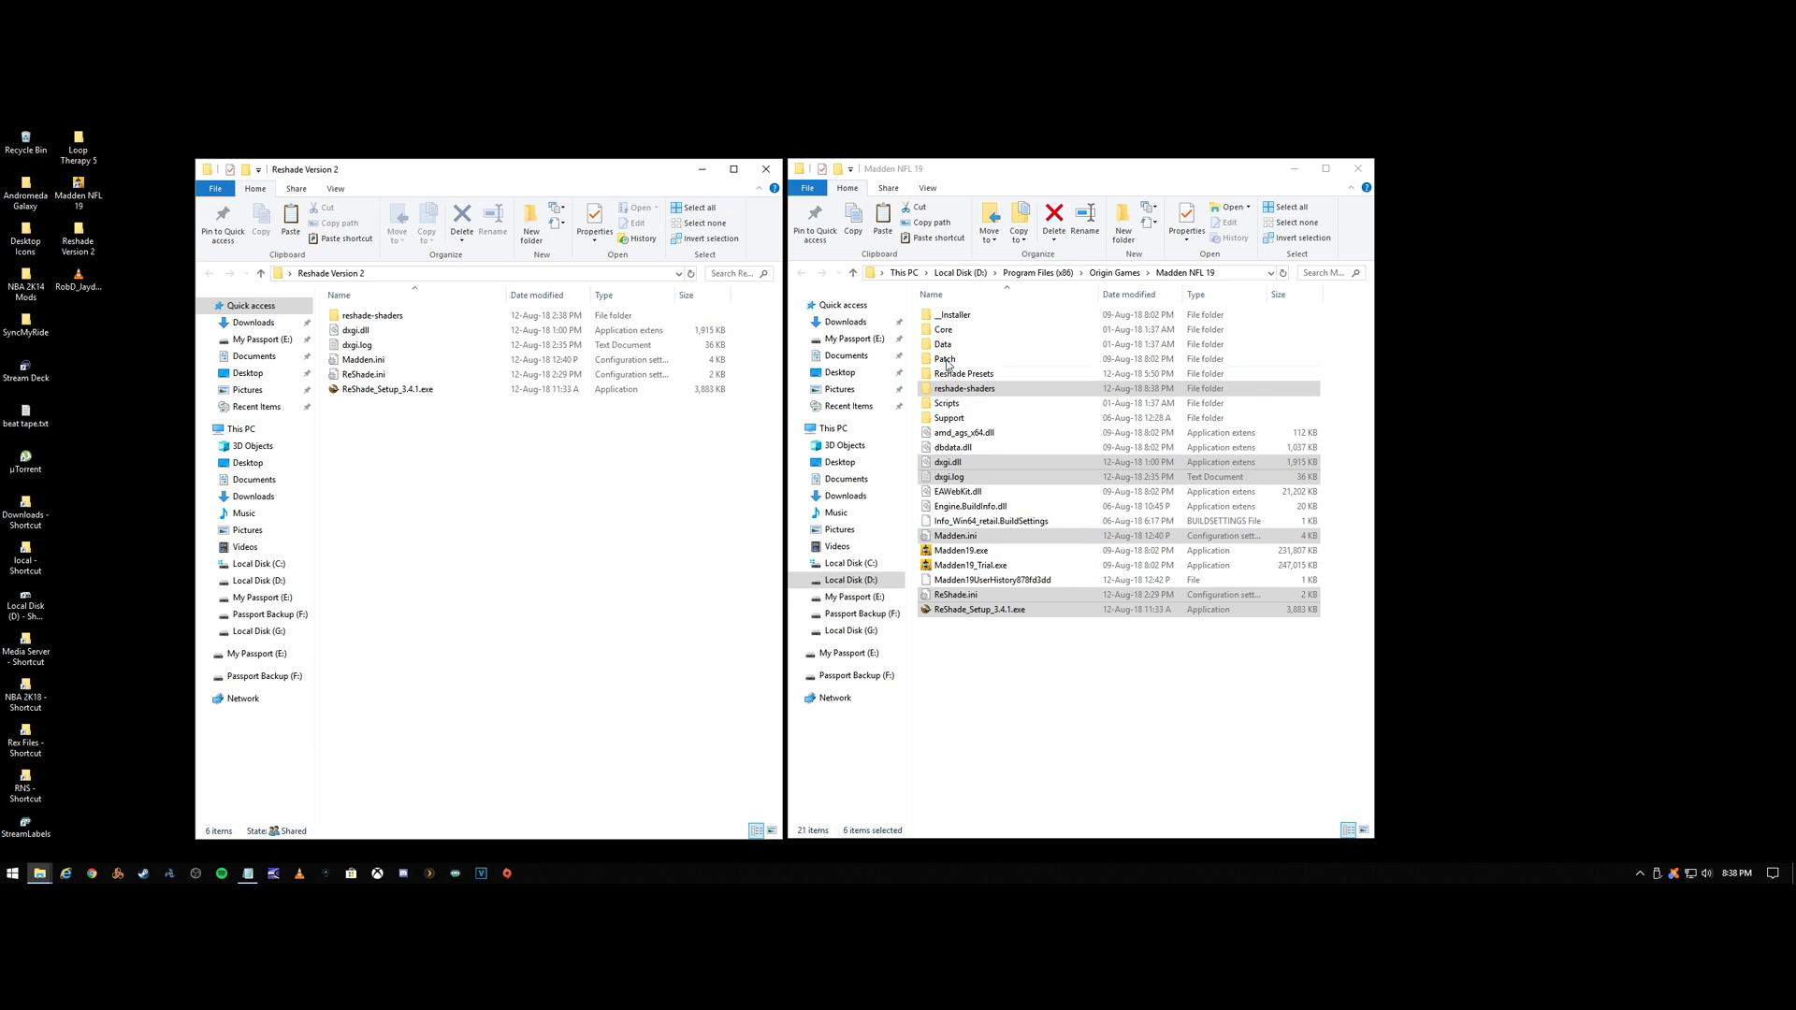
{"action": "left_click", "coordinate": [766, 169]}
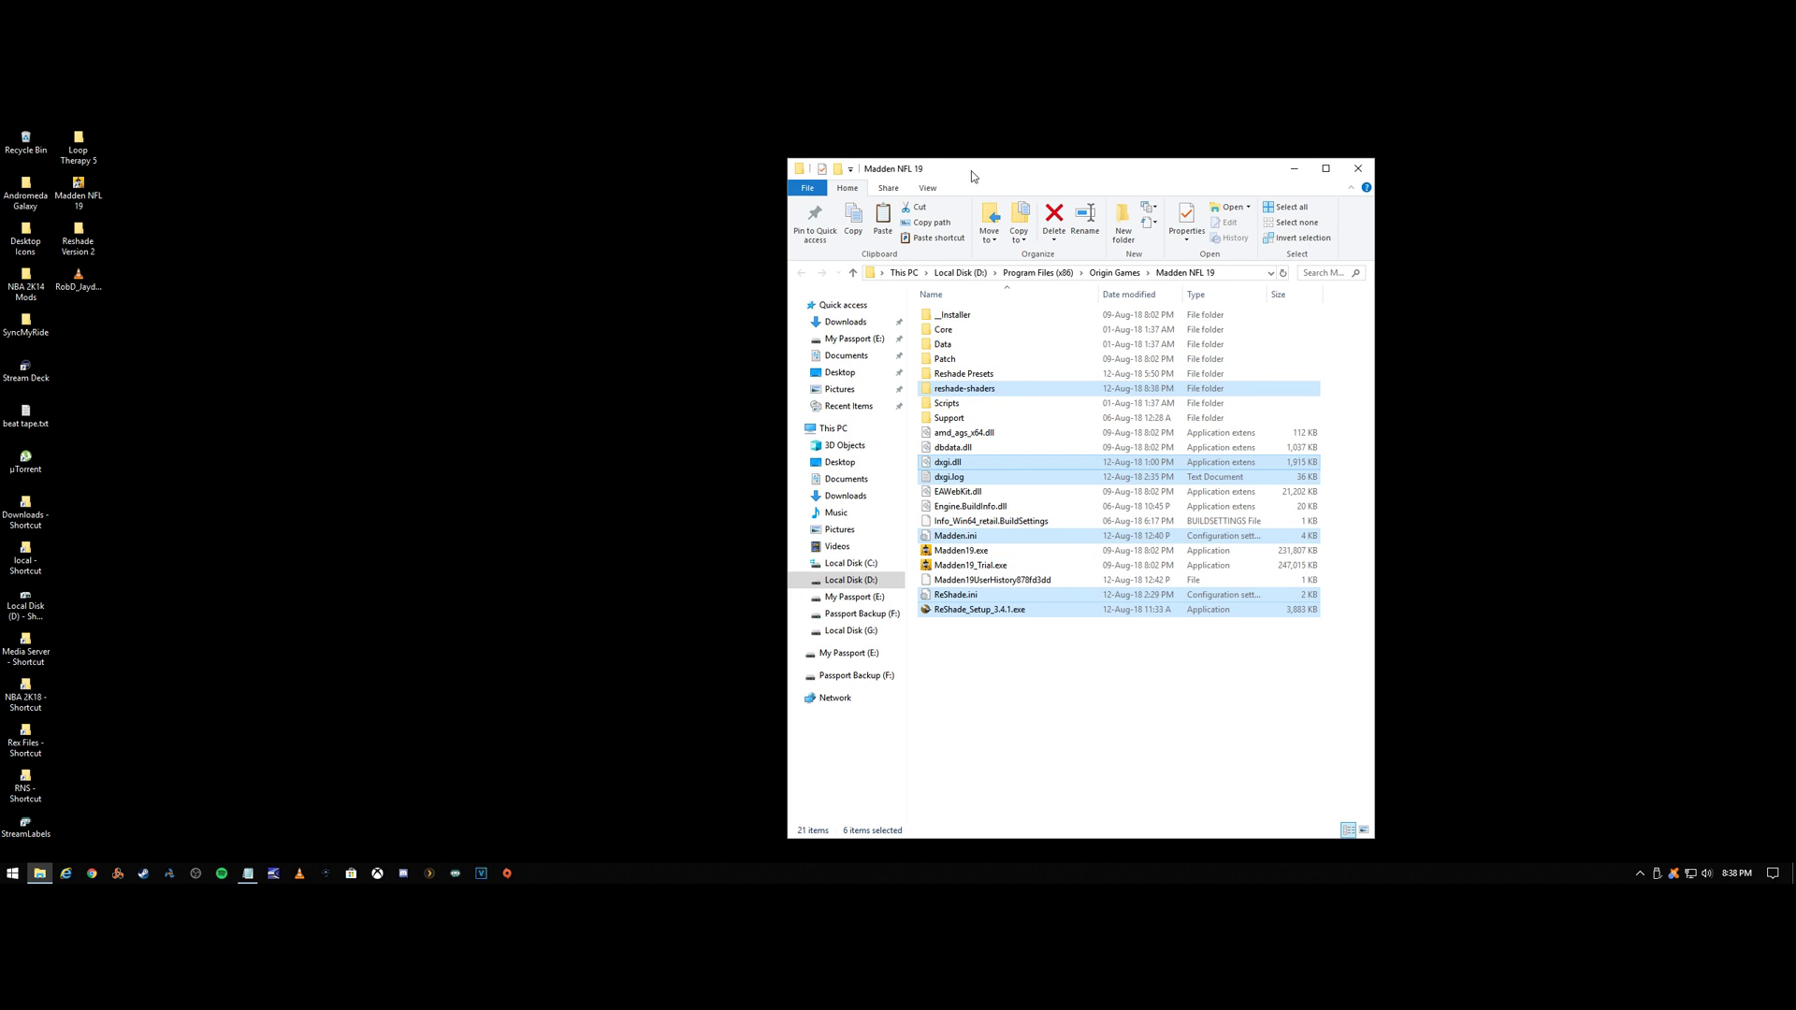
{"action": "left_click_drag", "start_coordinate": [973, 176], "coordinate": [661, 175]}
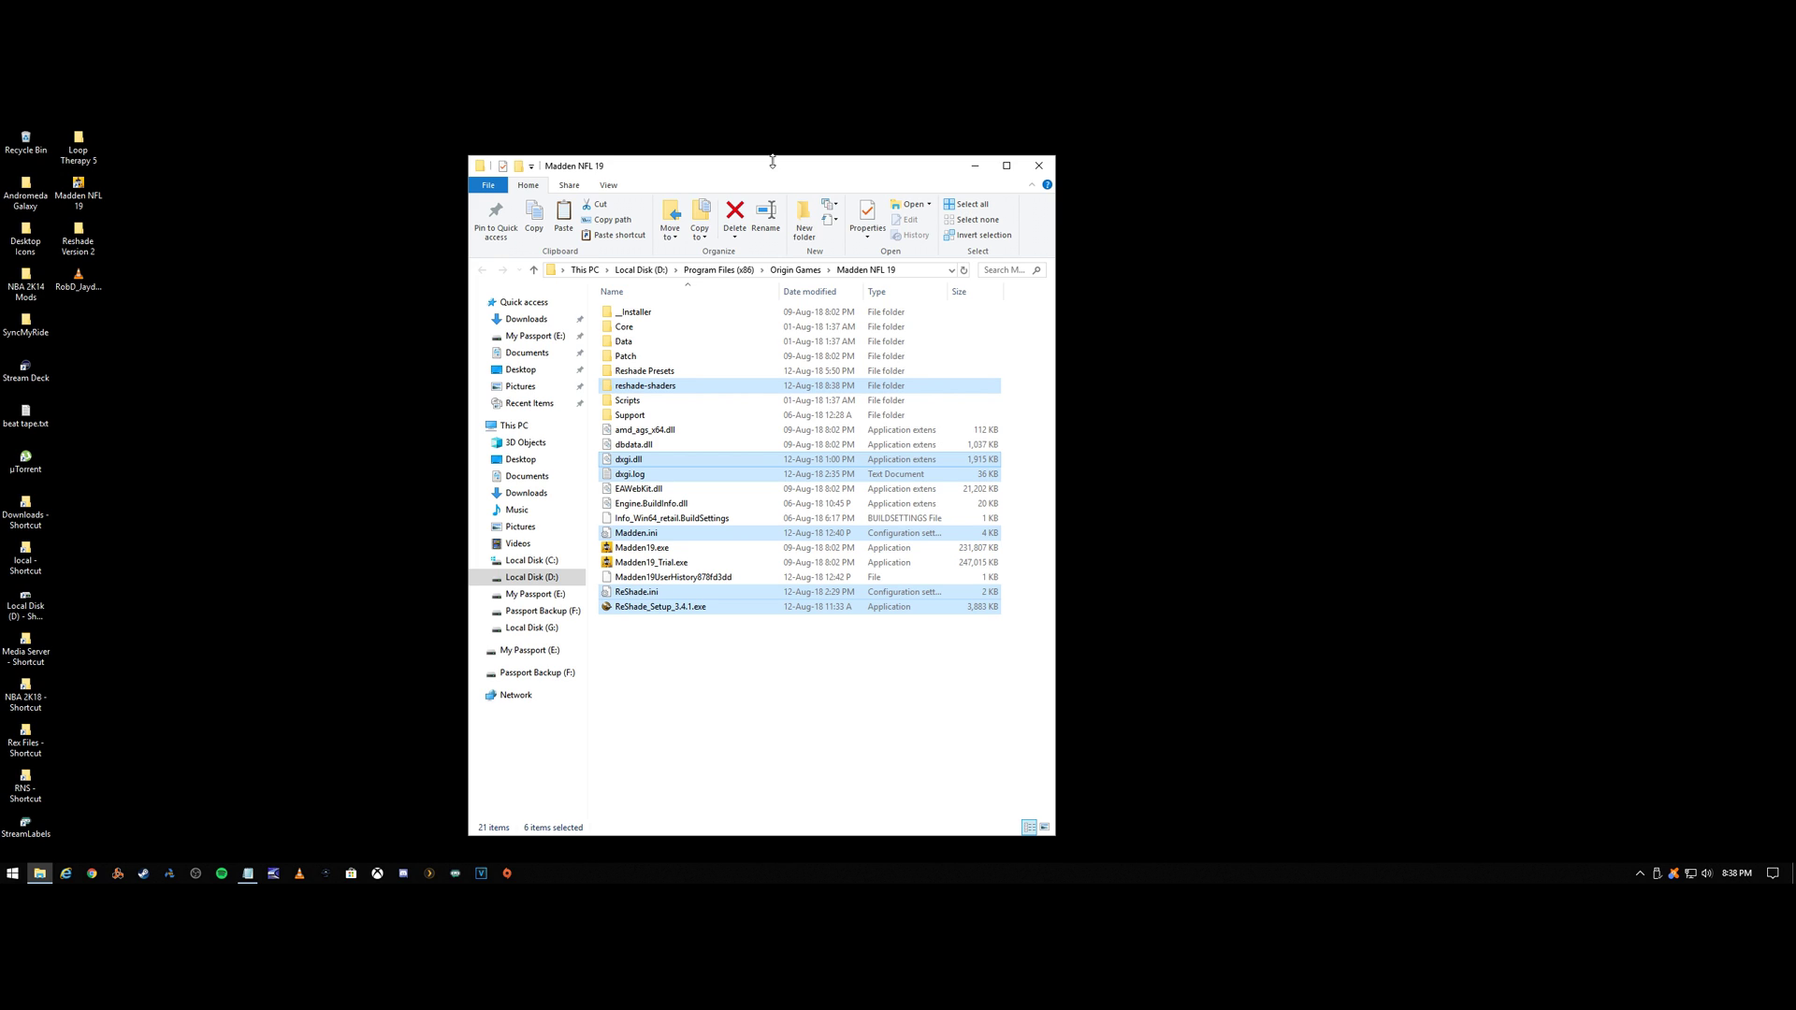
{"action": "left_click_drag", "start_coordinate": [773, 175], "coordinate": [751, 167]}
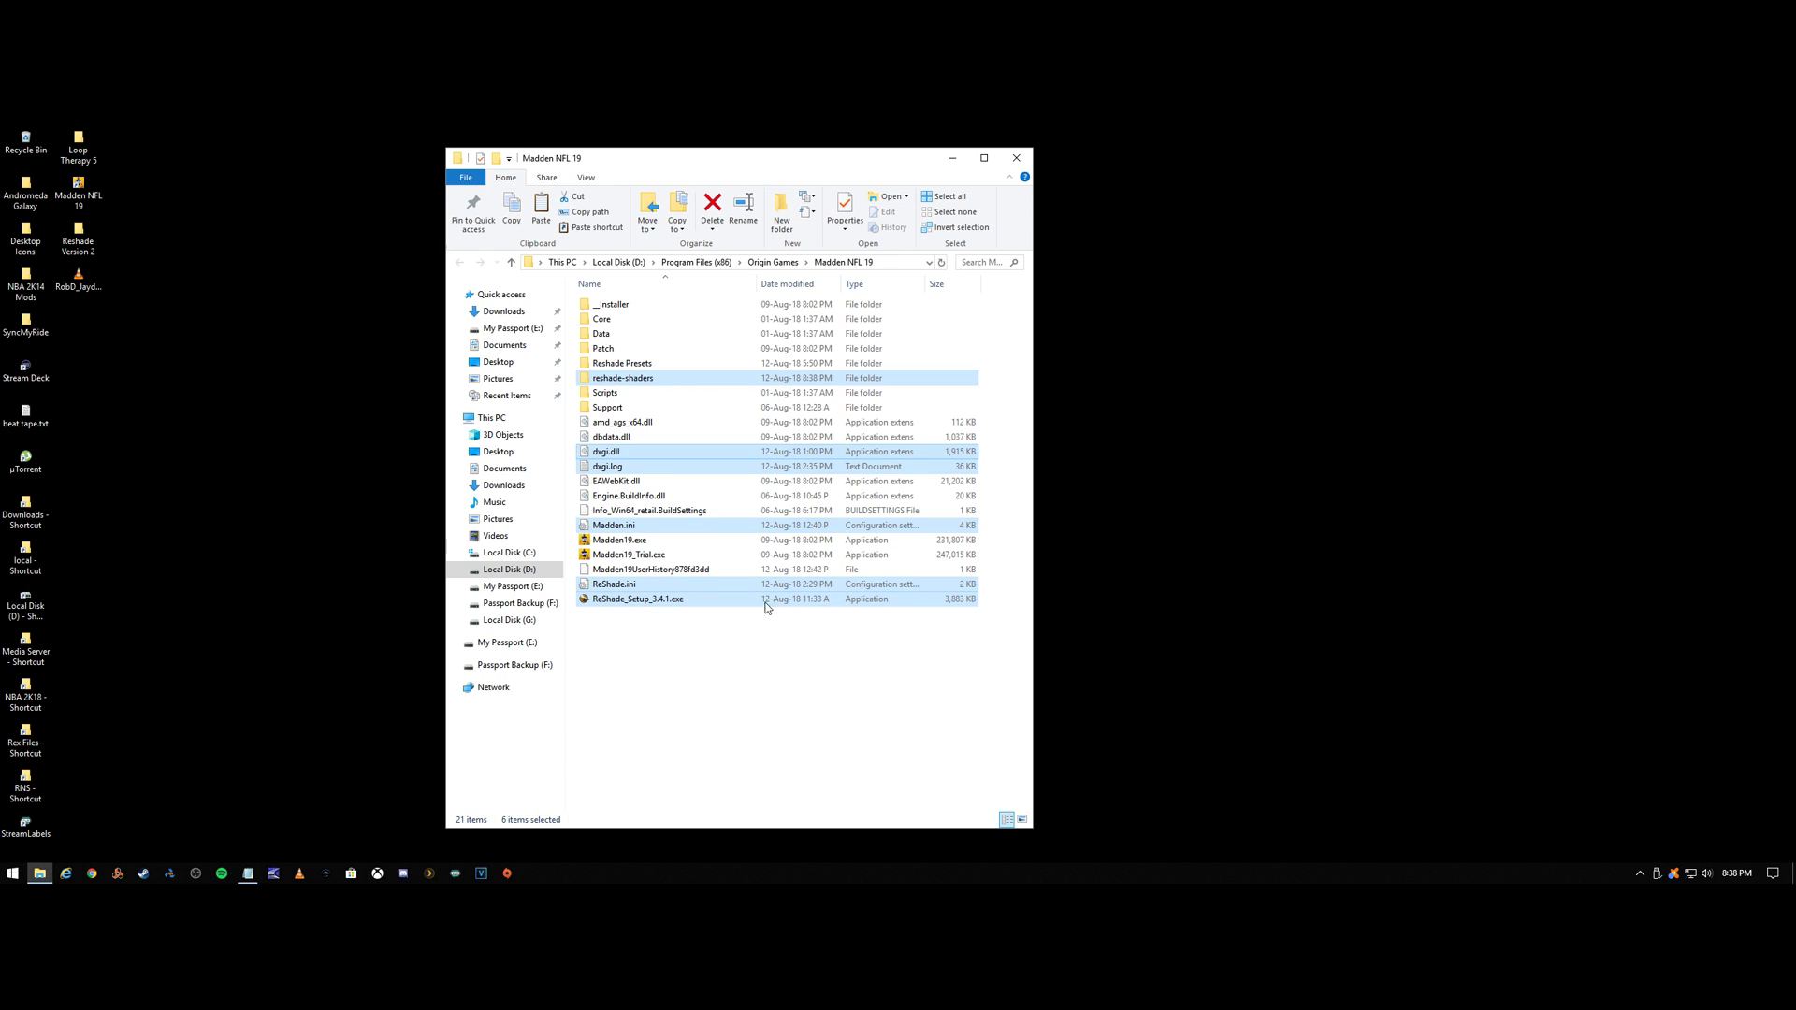
{"action": "left_click", "coordinate": [701, 702]}
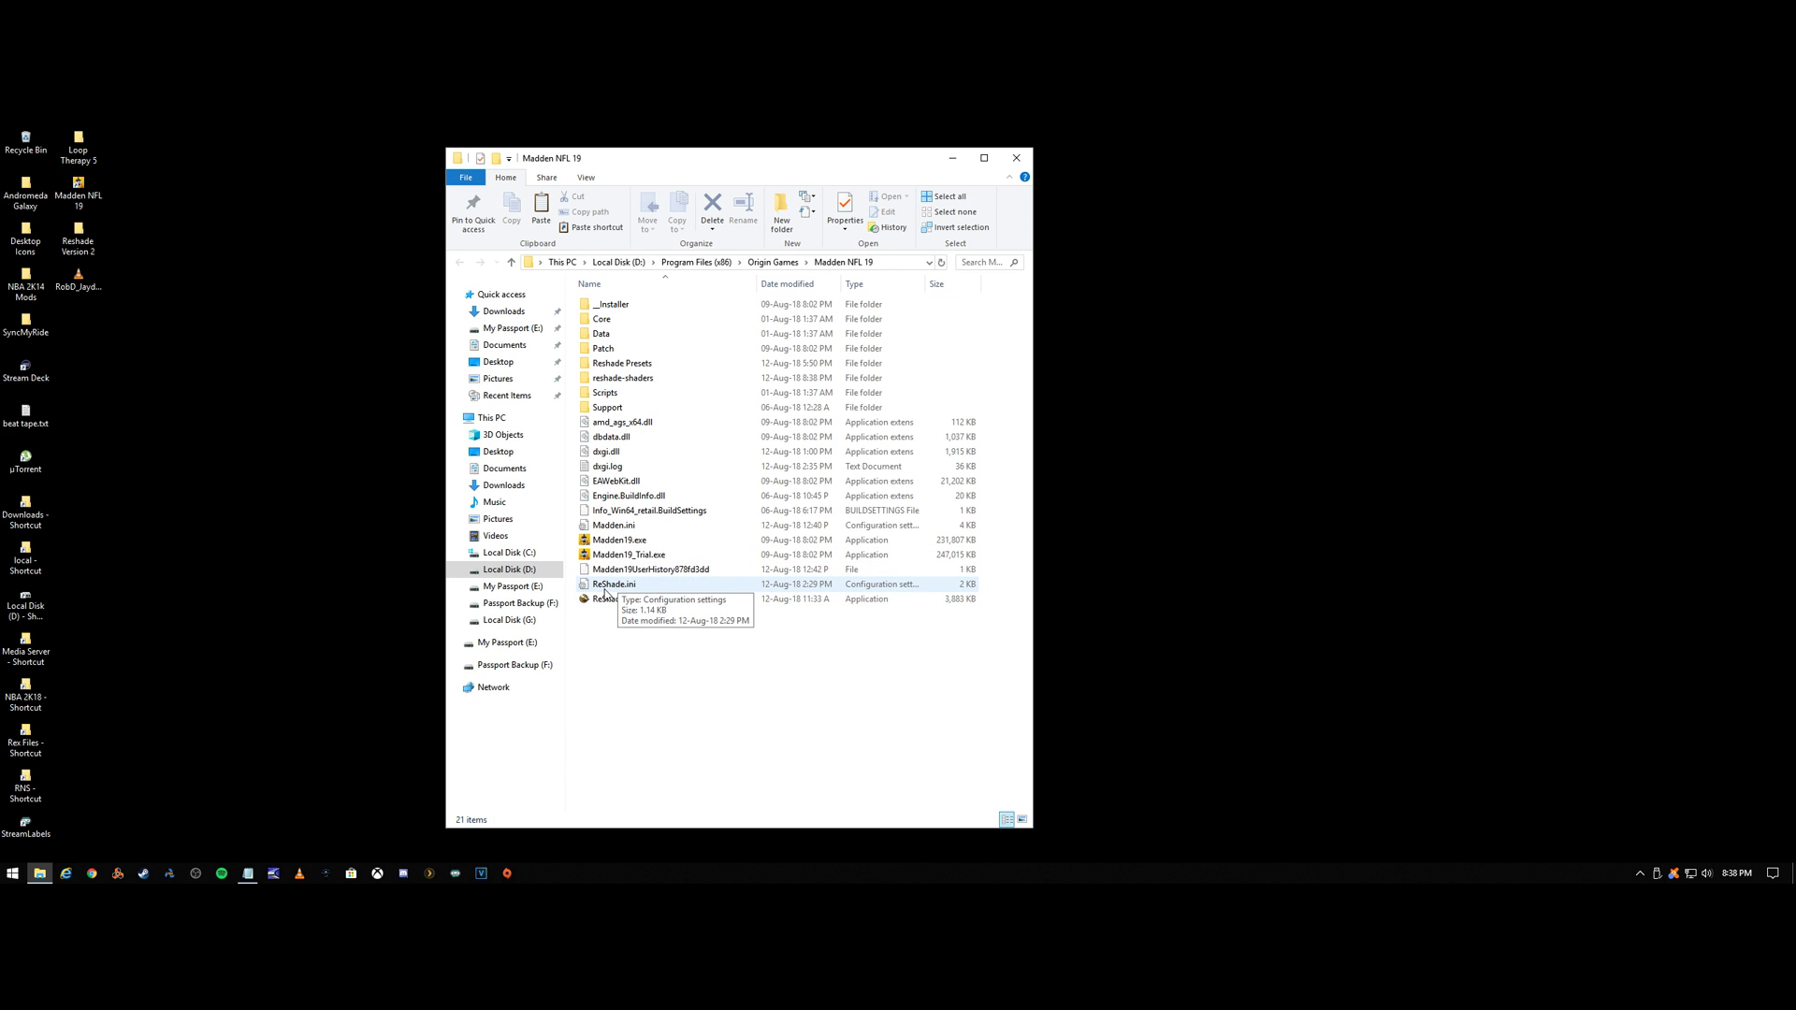
Delete ReShade.ini from the Madden NFL 19 folder.
{"action": "left_click", "coordinate": [686, 586]}
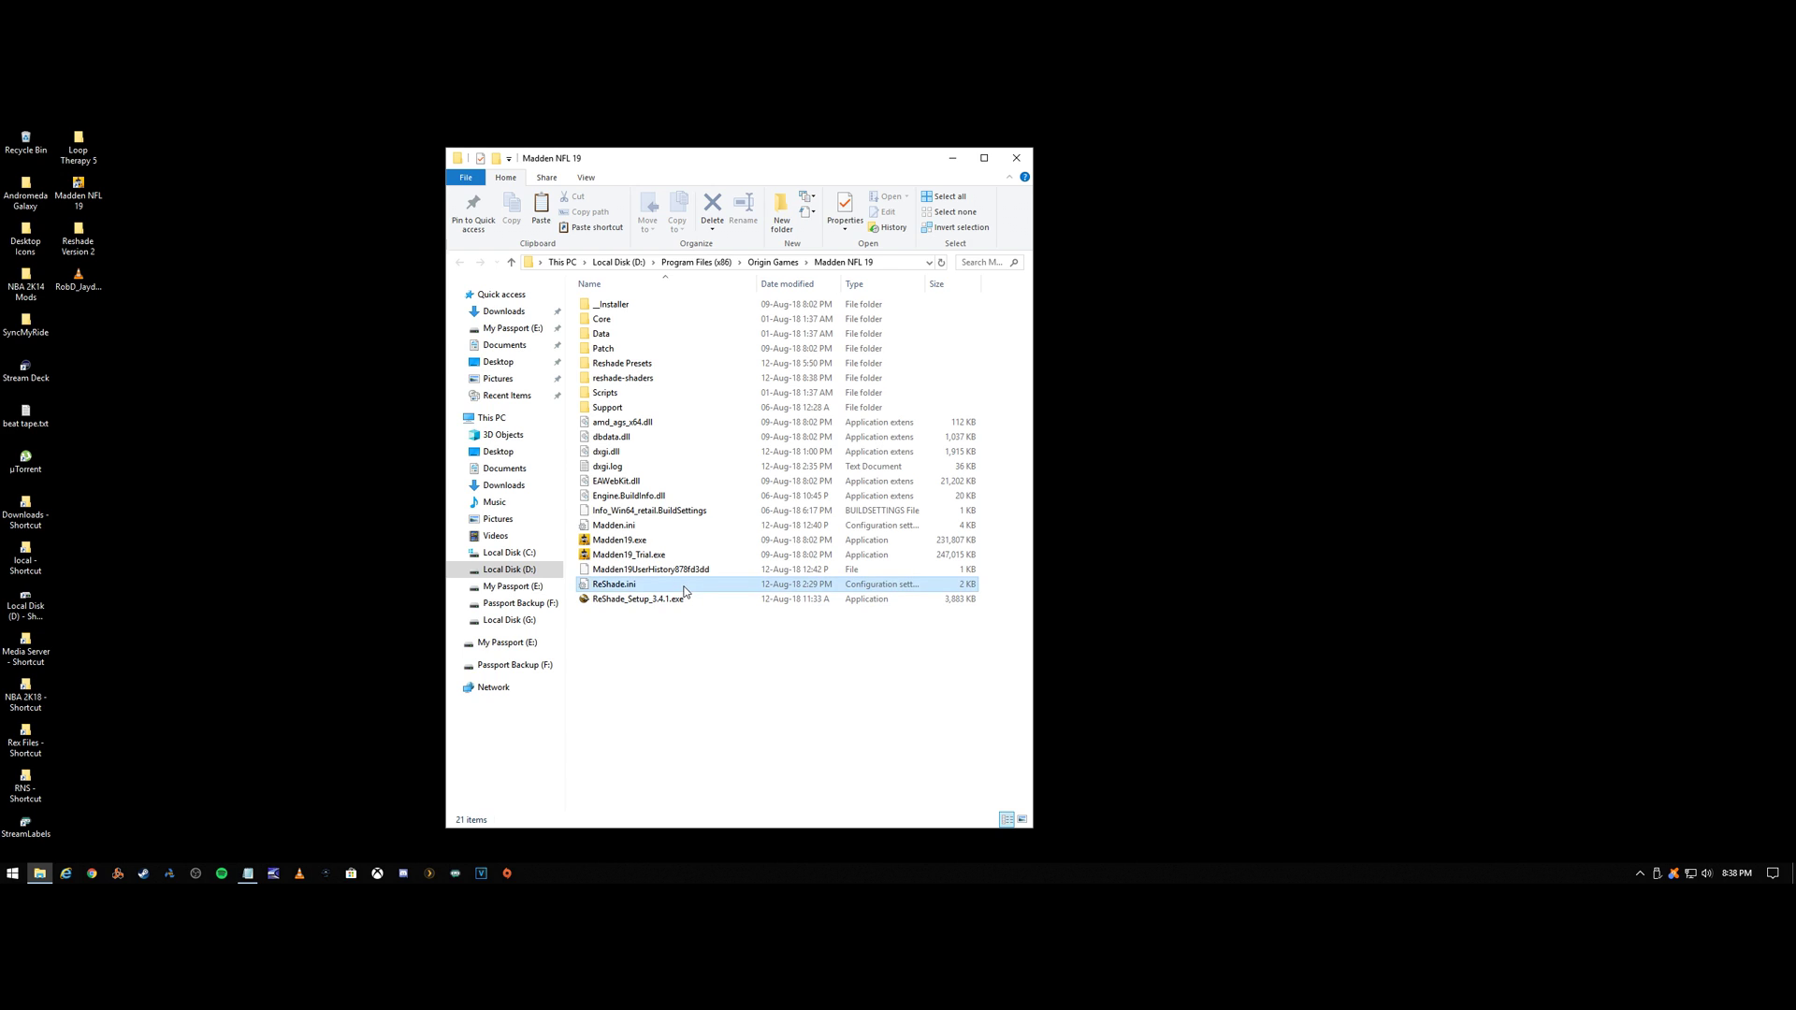
{"action": "key", "text": "Delete"}
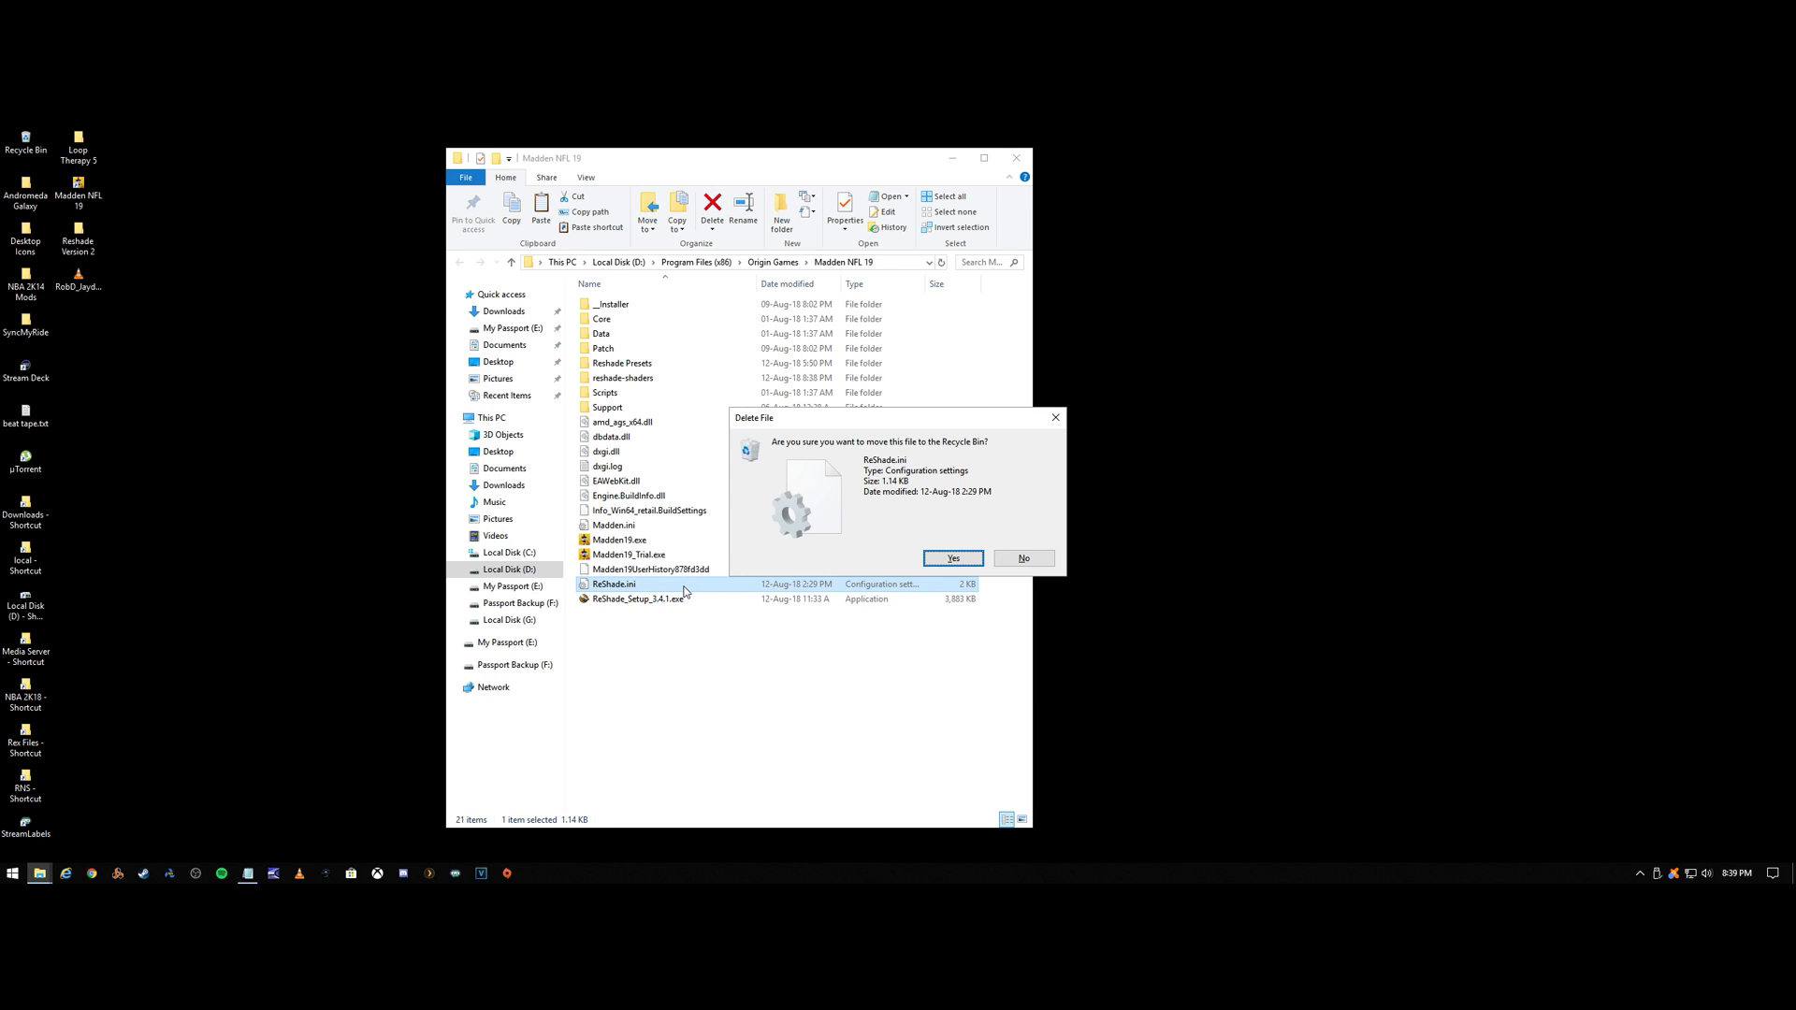
{"action": "key", "text": "Return"}
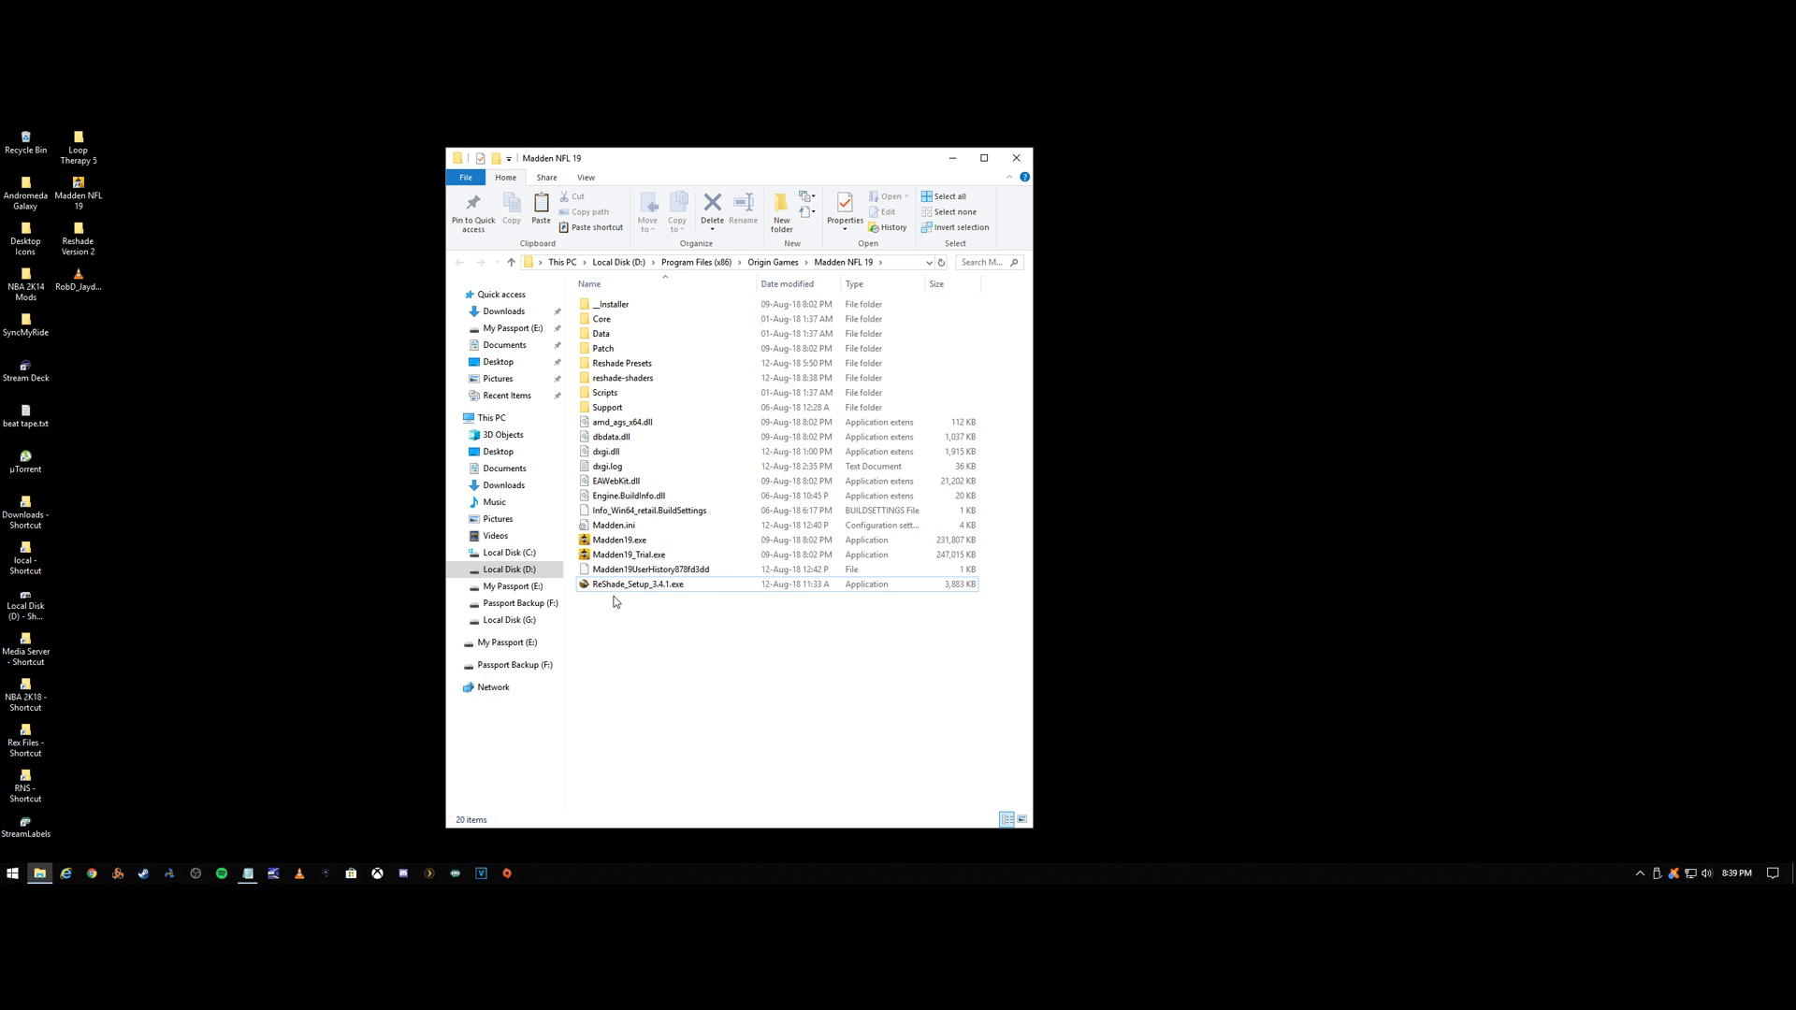
Run ReShade_Setup_3.4.1.exe from the game folder and minimize the folder window to leave only the installer in view.
{"action": "left_click", "coordinate": [675, 593]}
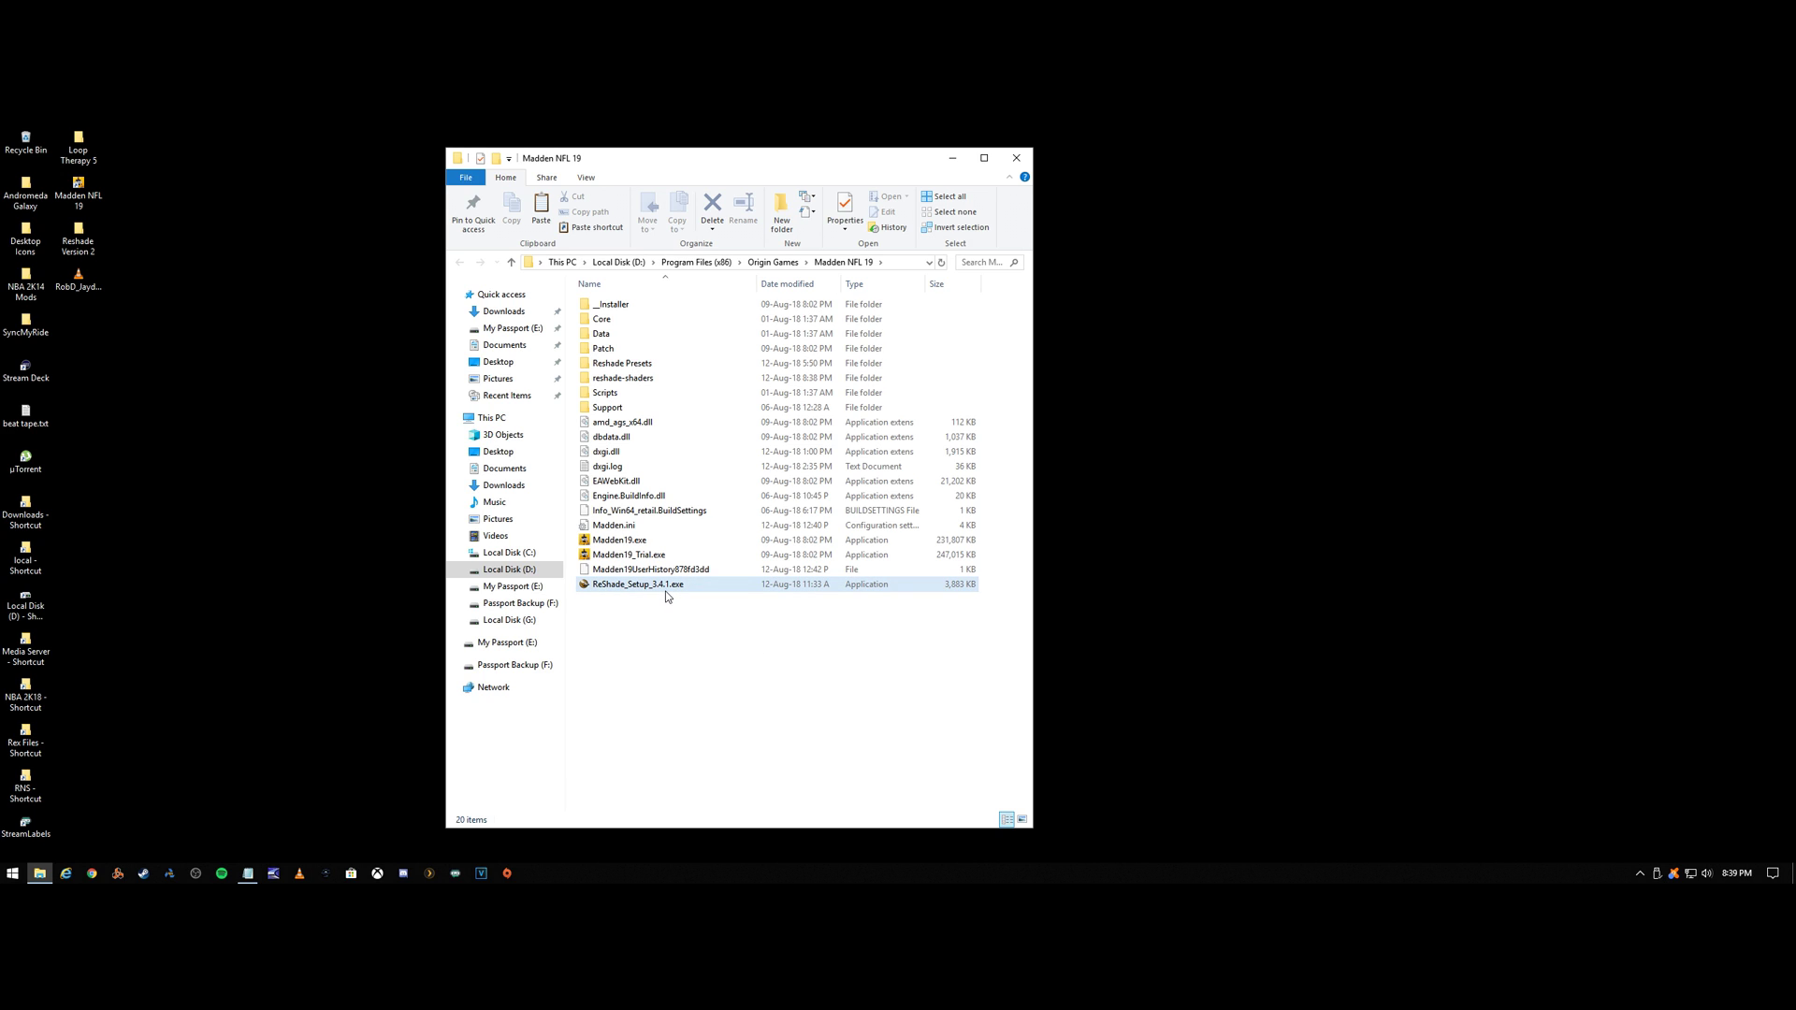
{"action": "double_click", "coordinate": [667, 593]}
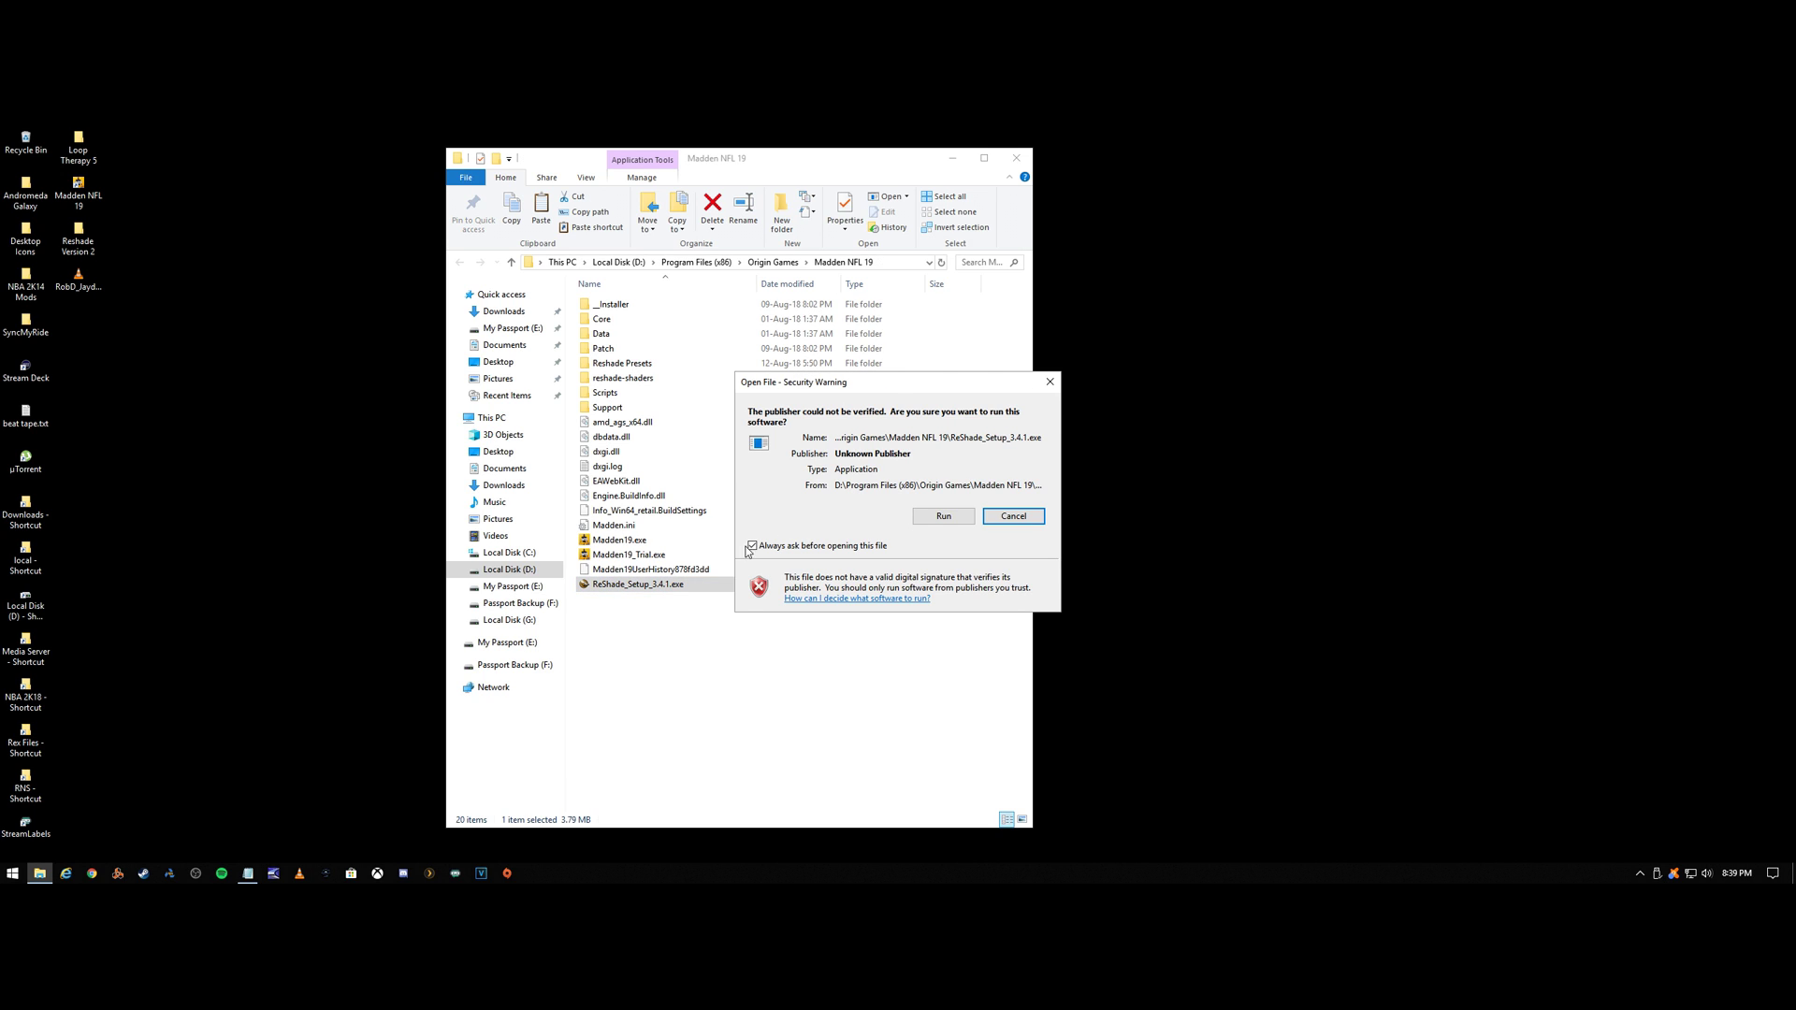
{"action": "left_click", "coordinate": [839, 476]}
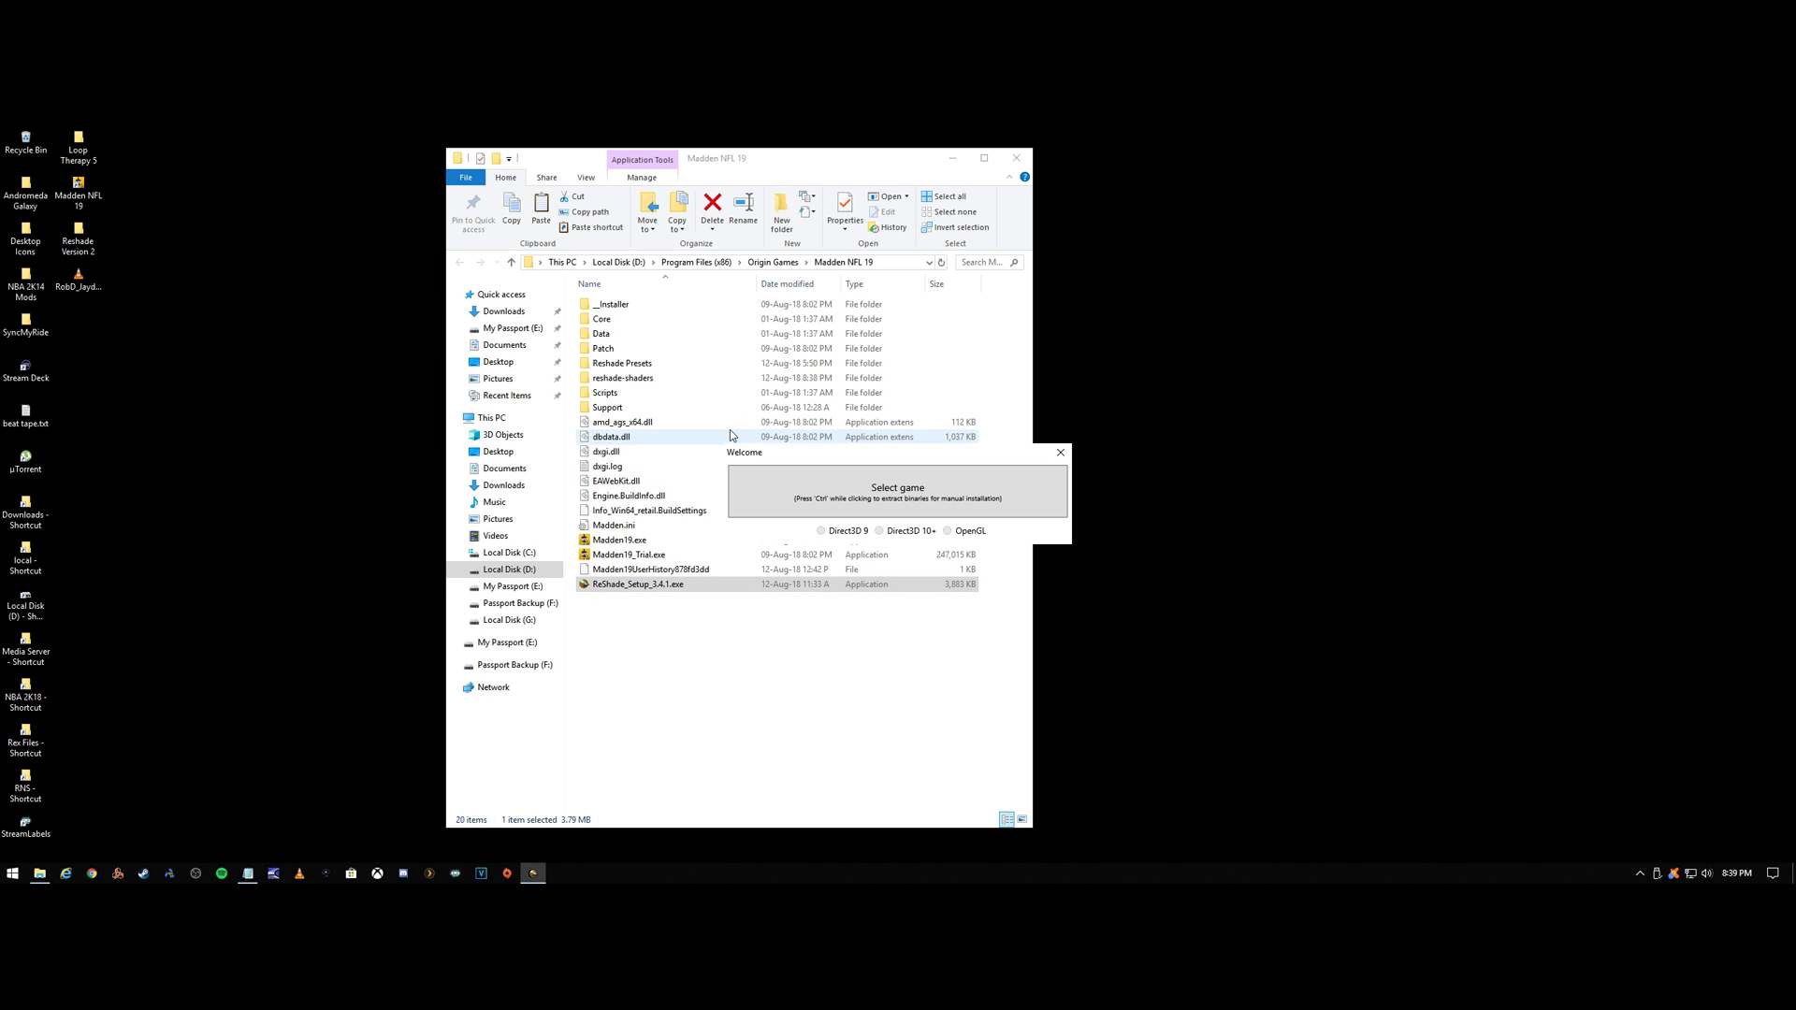
{"action": "left_click", "coordinate": [953, 158]}
{"action": "left_click_drag", "start_coordinate": [930, 457], "coordinate": [824, 390]}
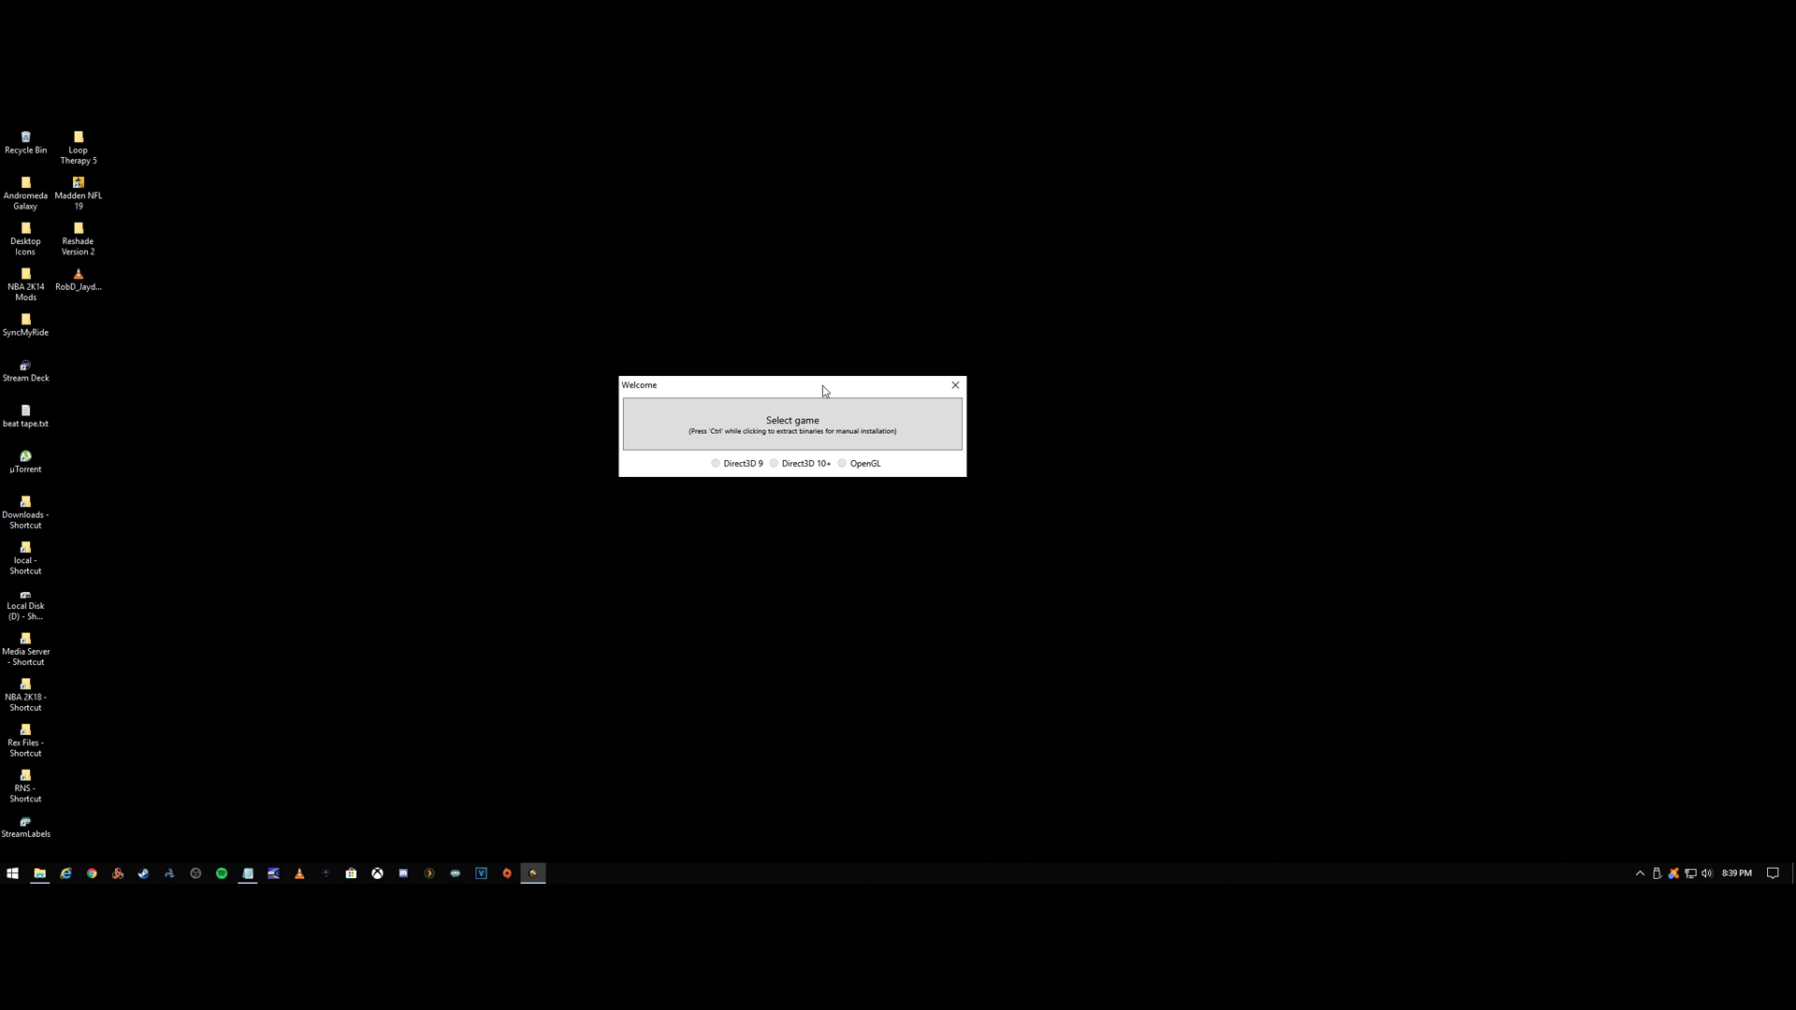
Select Madden19.exe from the Madden NFL 19 folder as the game in the ReShade installer.
{"action": "left_click", "coordinate": [824, 426]}
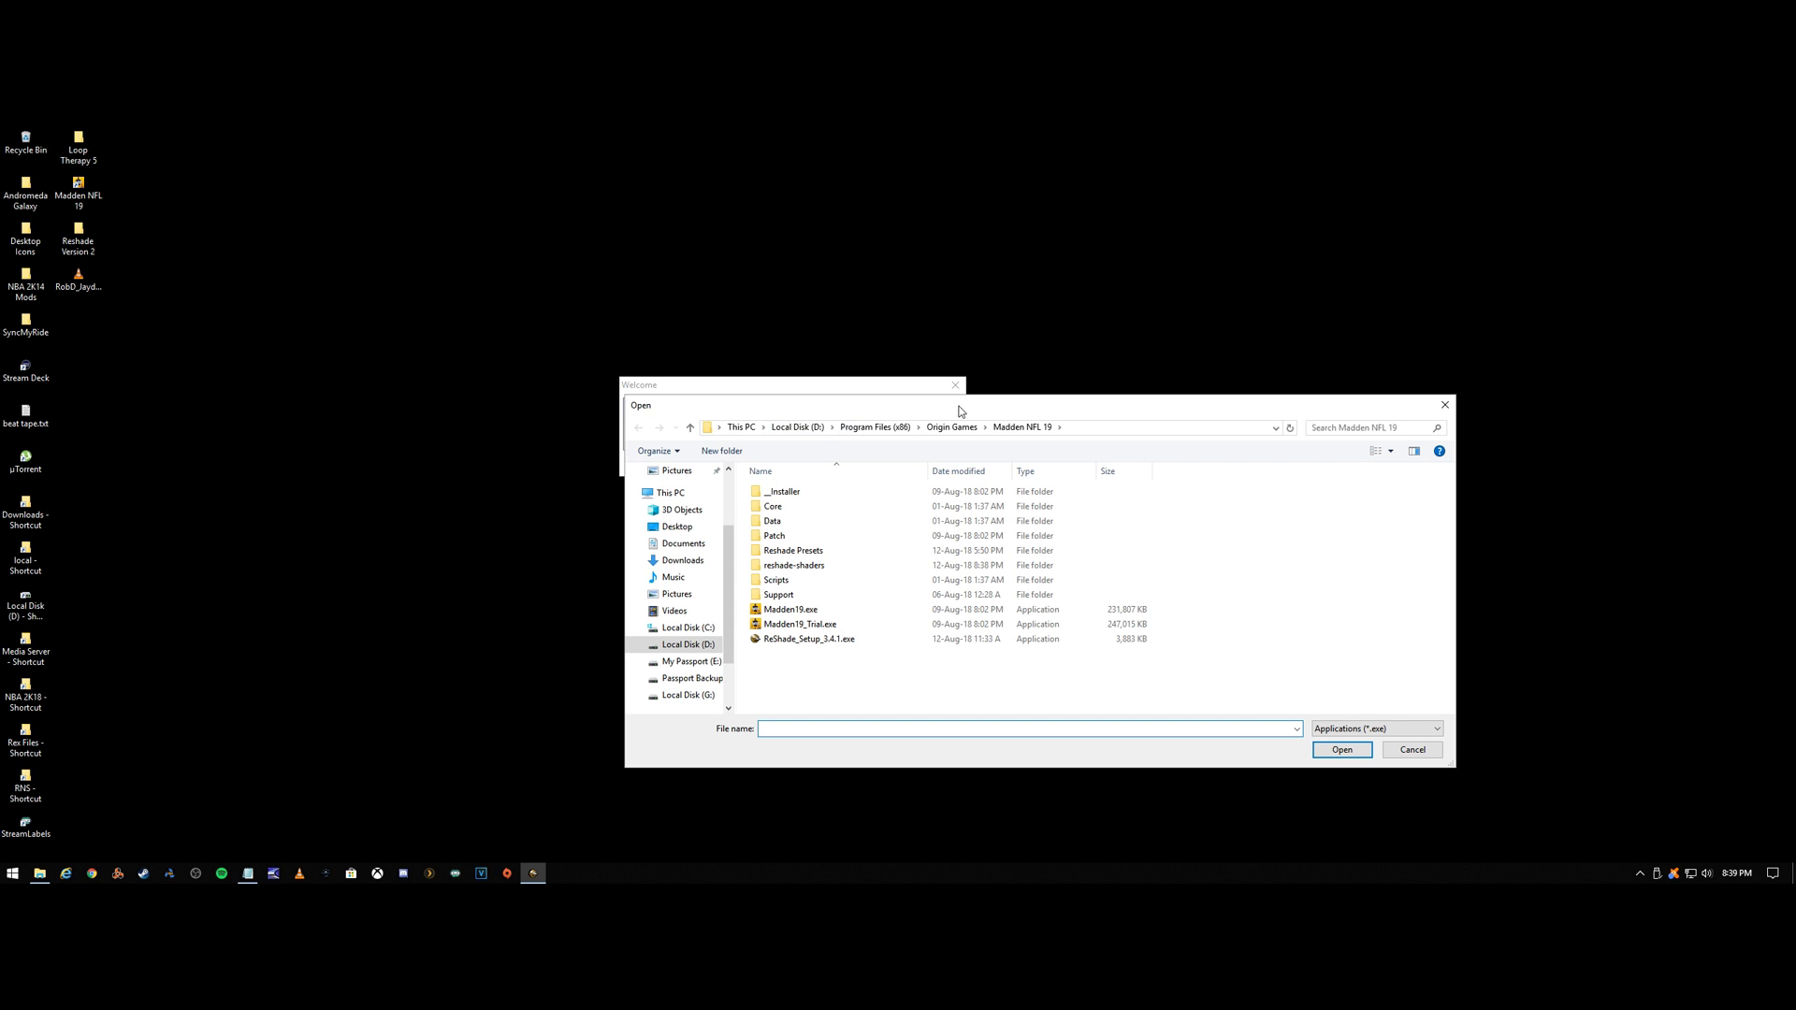
{"action": "left_click_drag", "start_coordinate": [959, 412], "coordinate": [656, 282]}
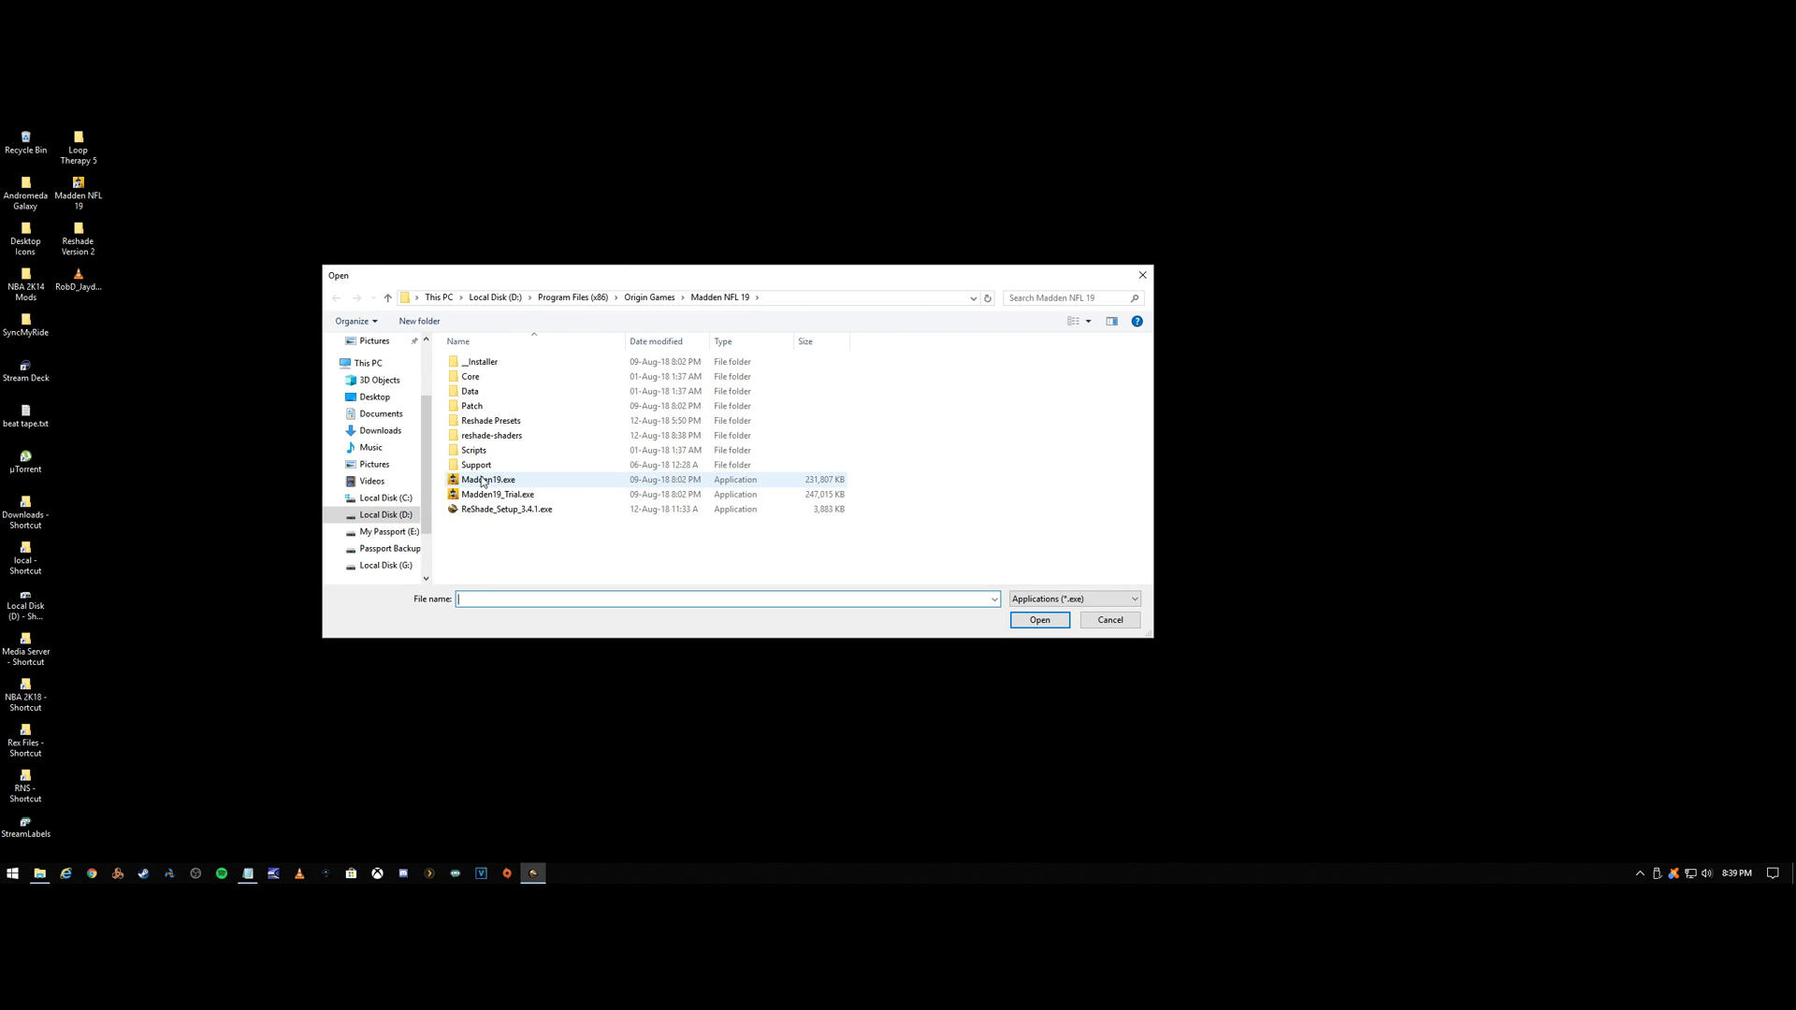
{"action": "left_click", "coordinate": [483, 480]}
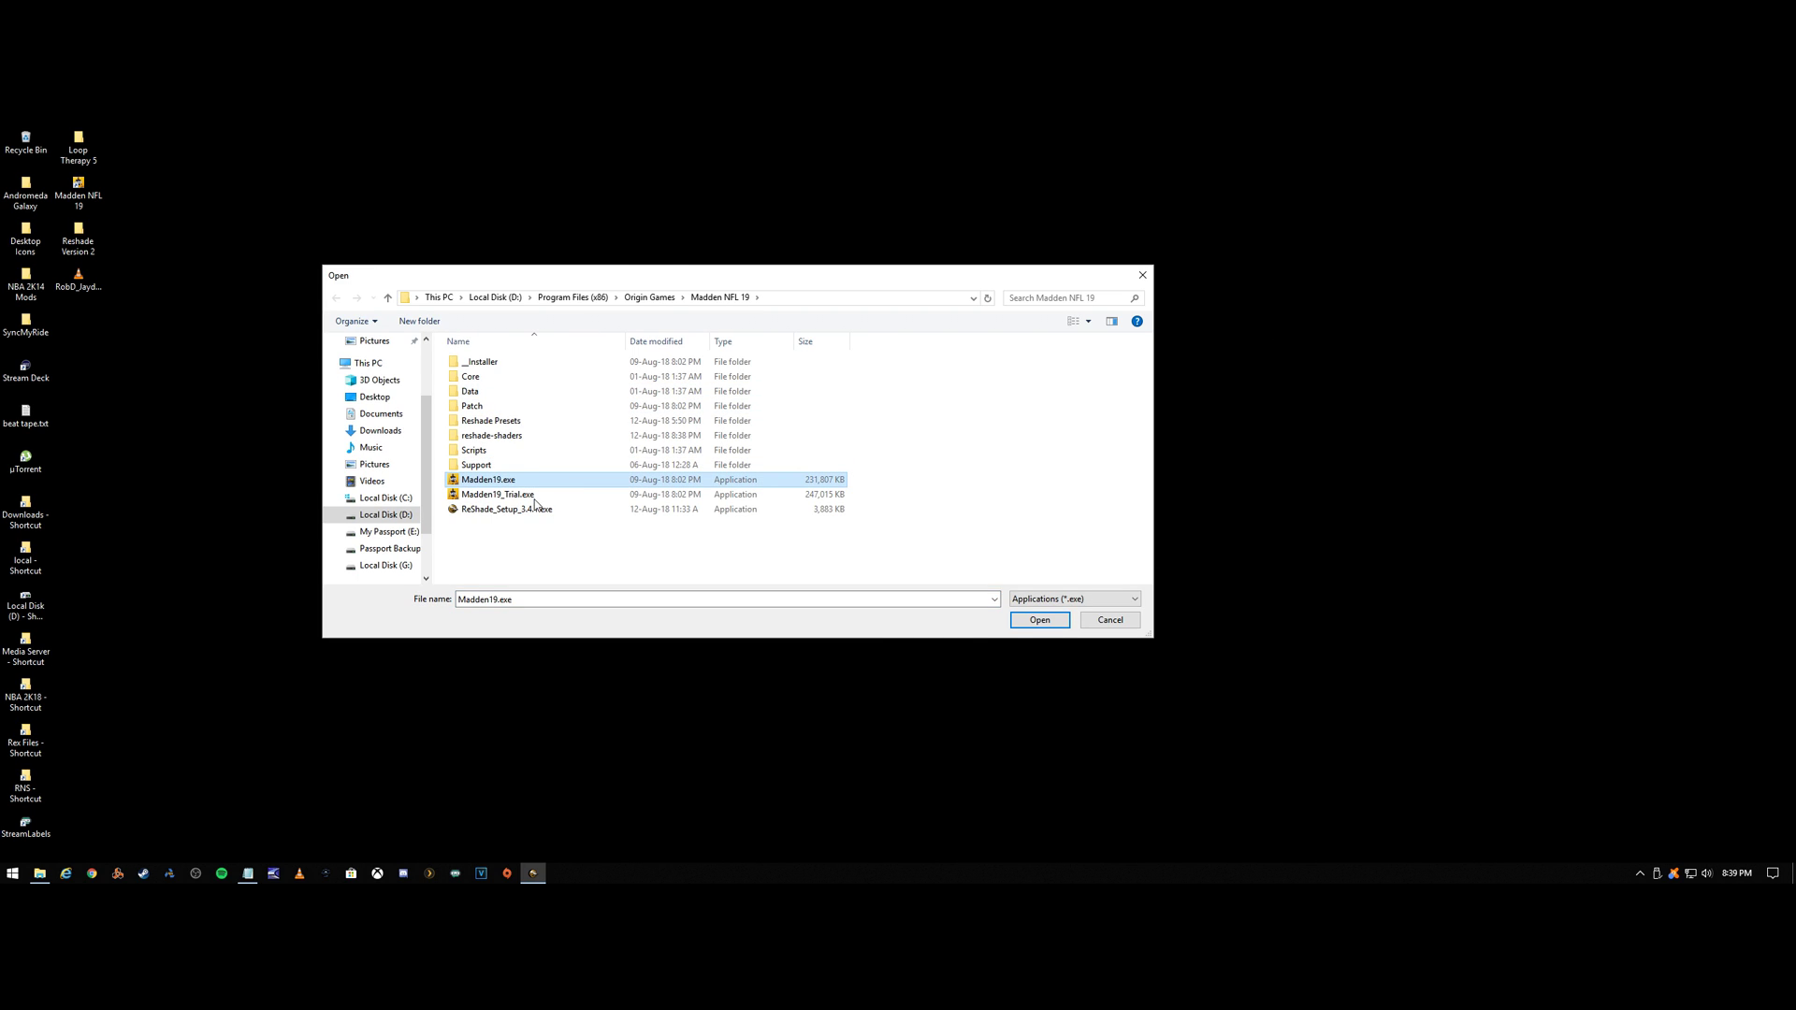
{"action": "left_click", "coordinate": [1040, 625]}
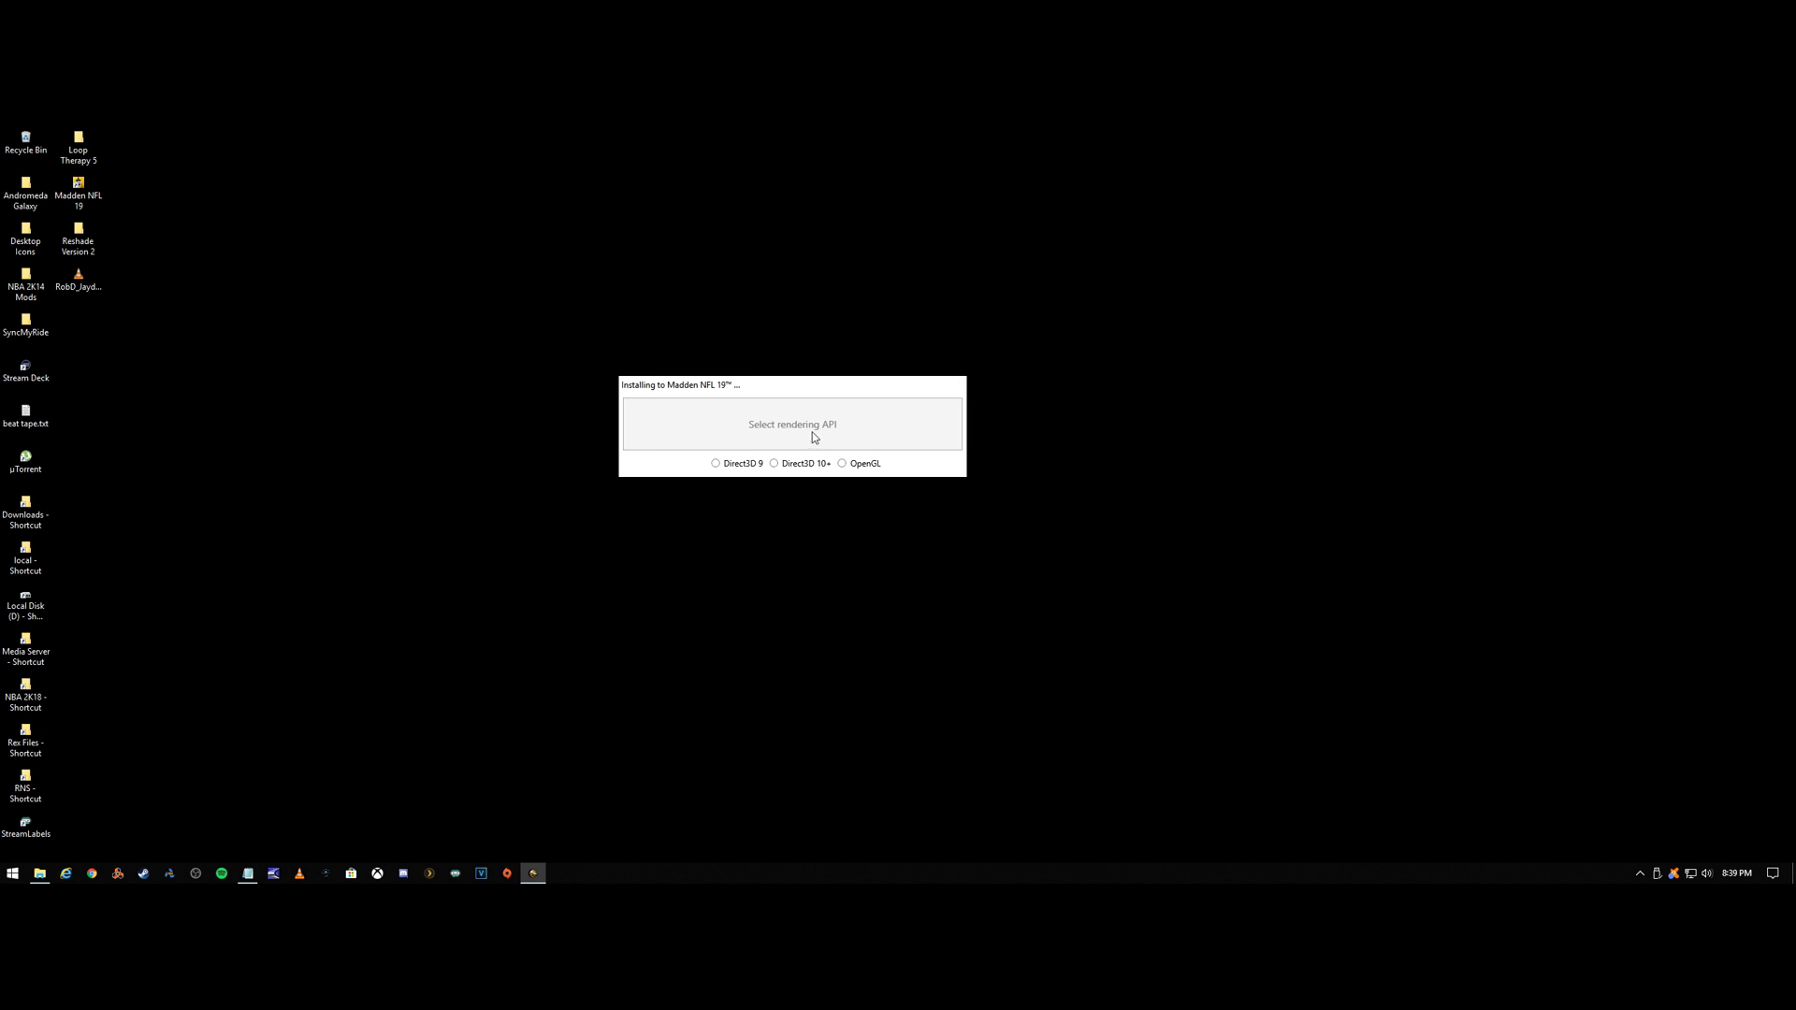
Choose Direct3D 10+ as the rendering API and agree to overwrite the existing ReShade installation.
{"action": "left_click_drag", "start_coordinate": [820, 383], "coordinate": [775, 408]}
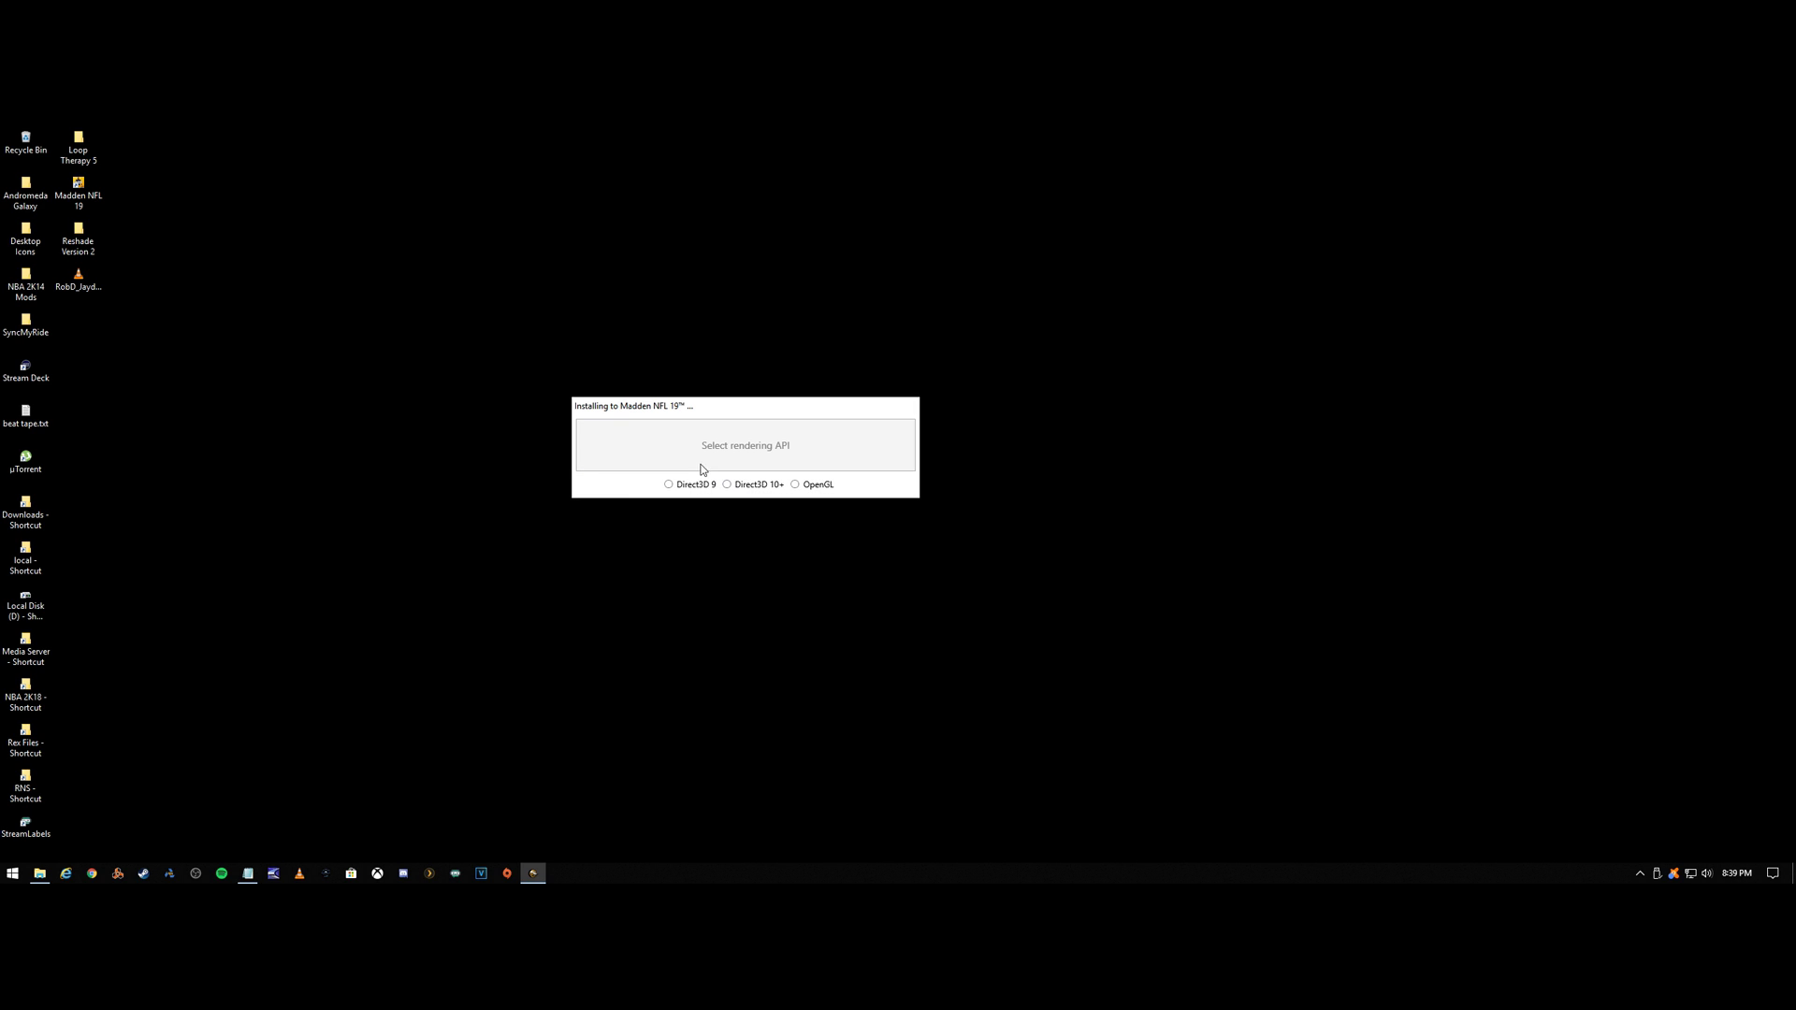
{"action": "left_click", "coordinate": [759, 491]}
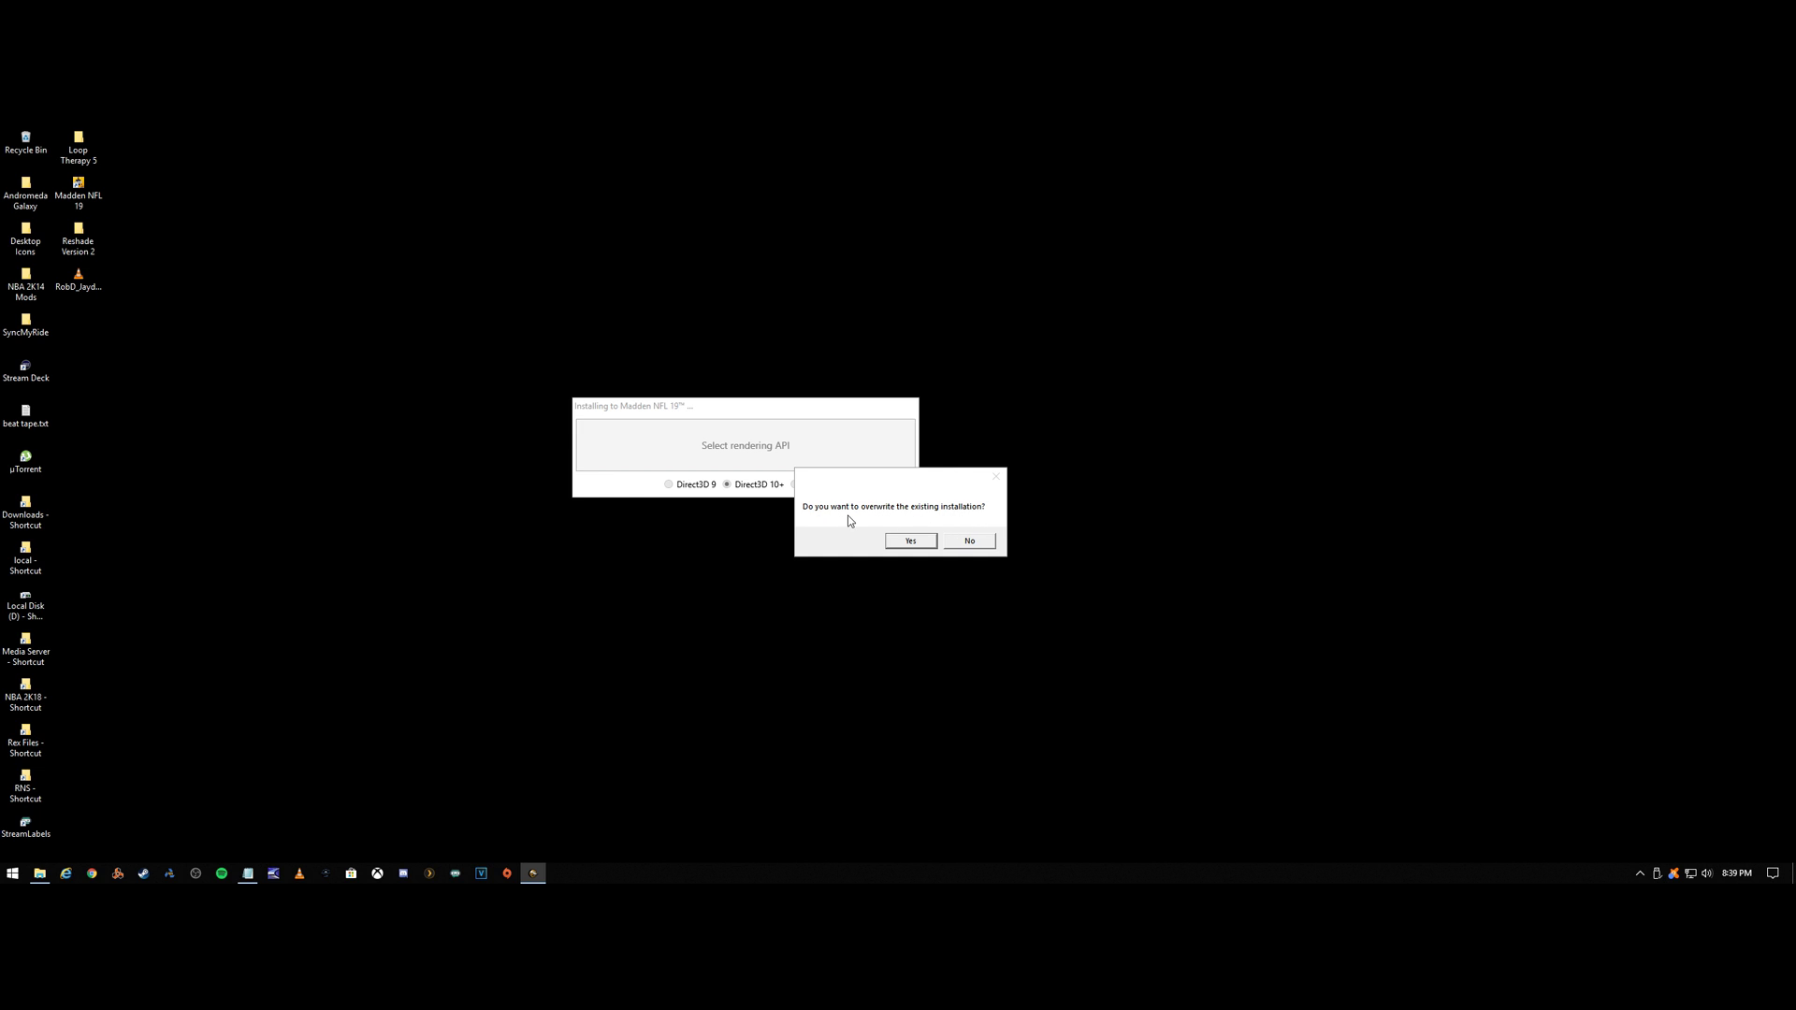
{"action": "left_click_drag", "start_coordinate": [878, 487], "coordinate": [721, 492]}
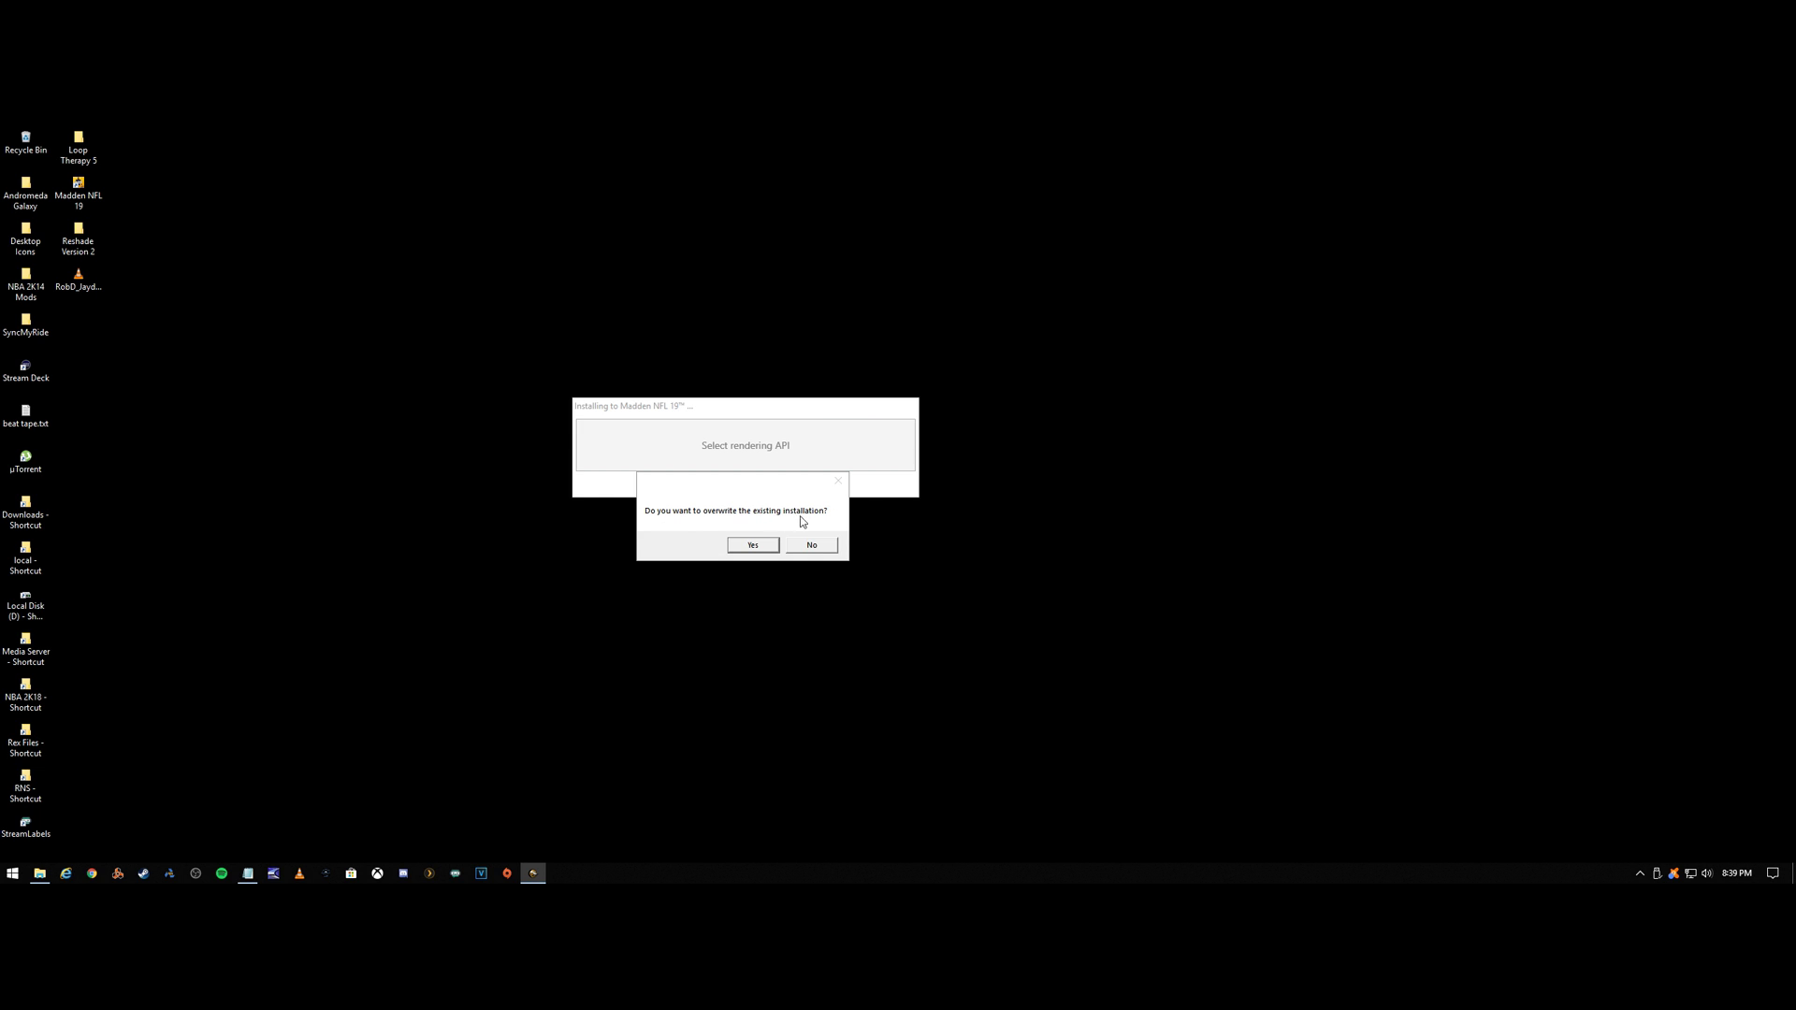
{"action": "left_click", "coordinate": [757, 547]}
Accept downloading the collection of standard effects from the reshade-shaders GitHub repository.
{"action": "left_click_drag", "start_coordinate": [858, 477], "coordinate": [672, 478]}
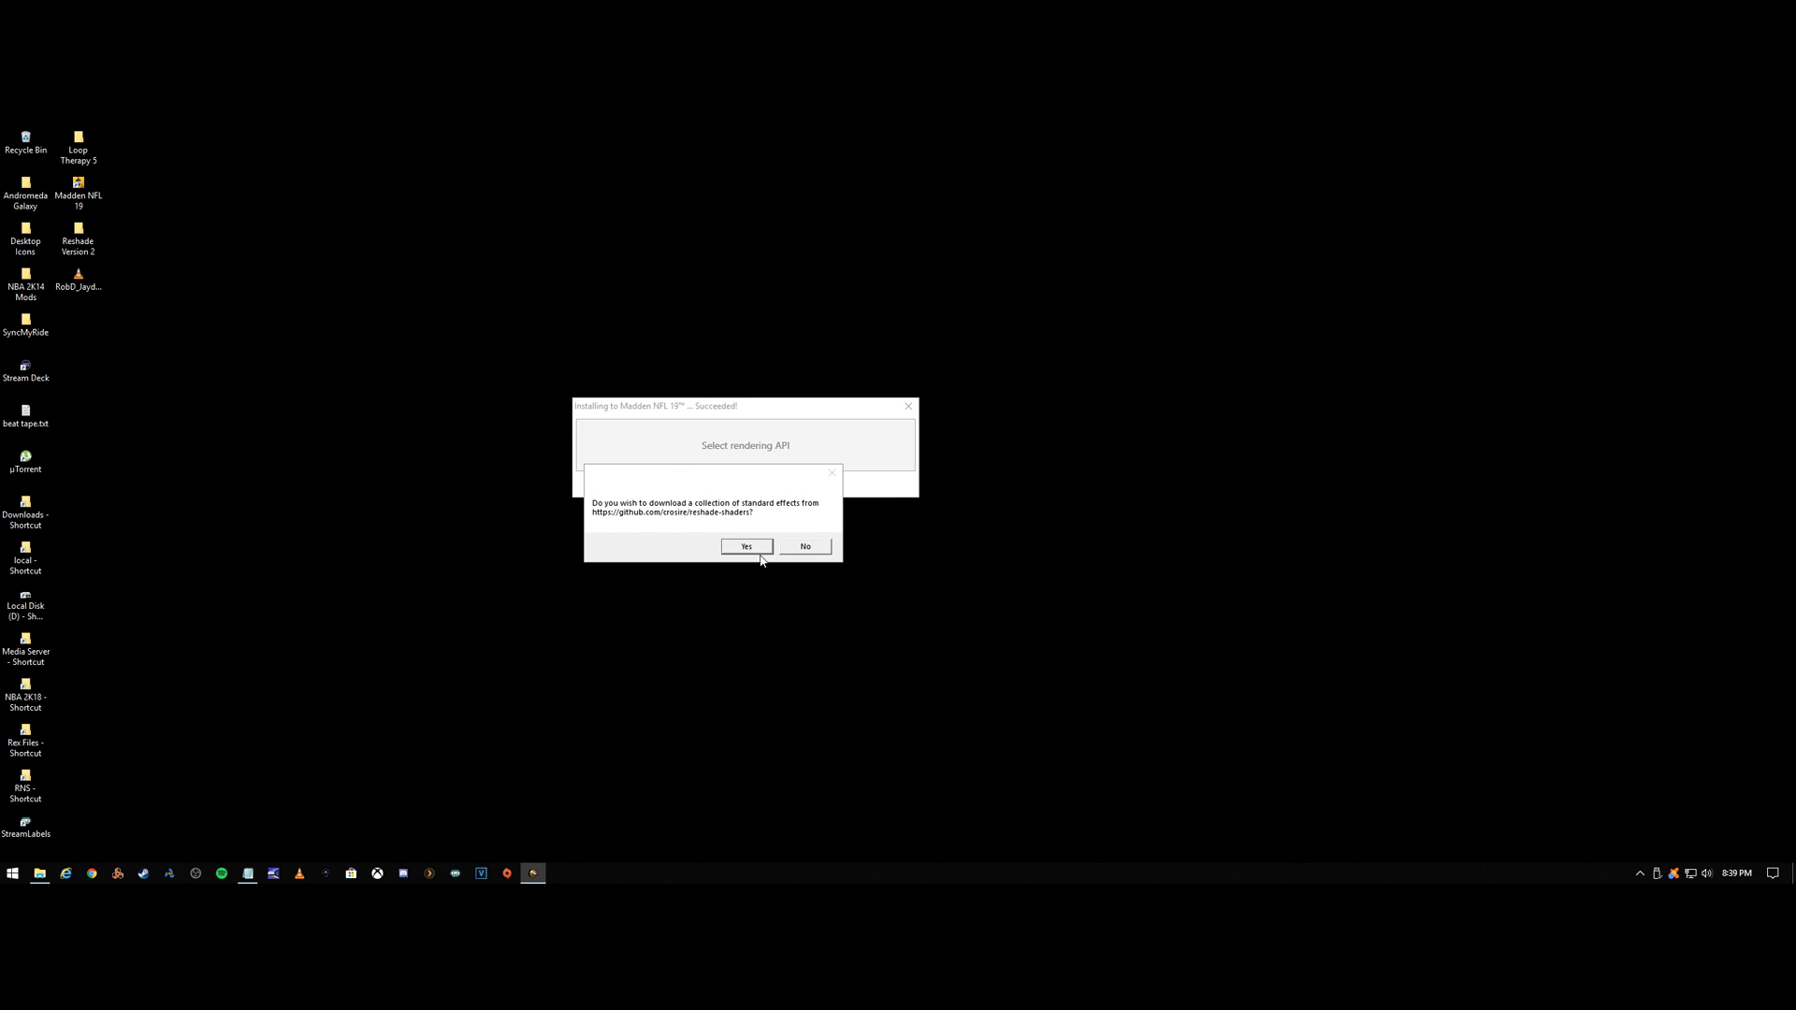
{"action": "left_click", "coordinate": [746, 547]}
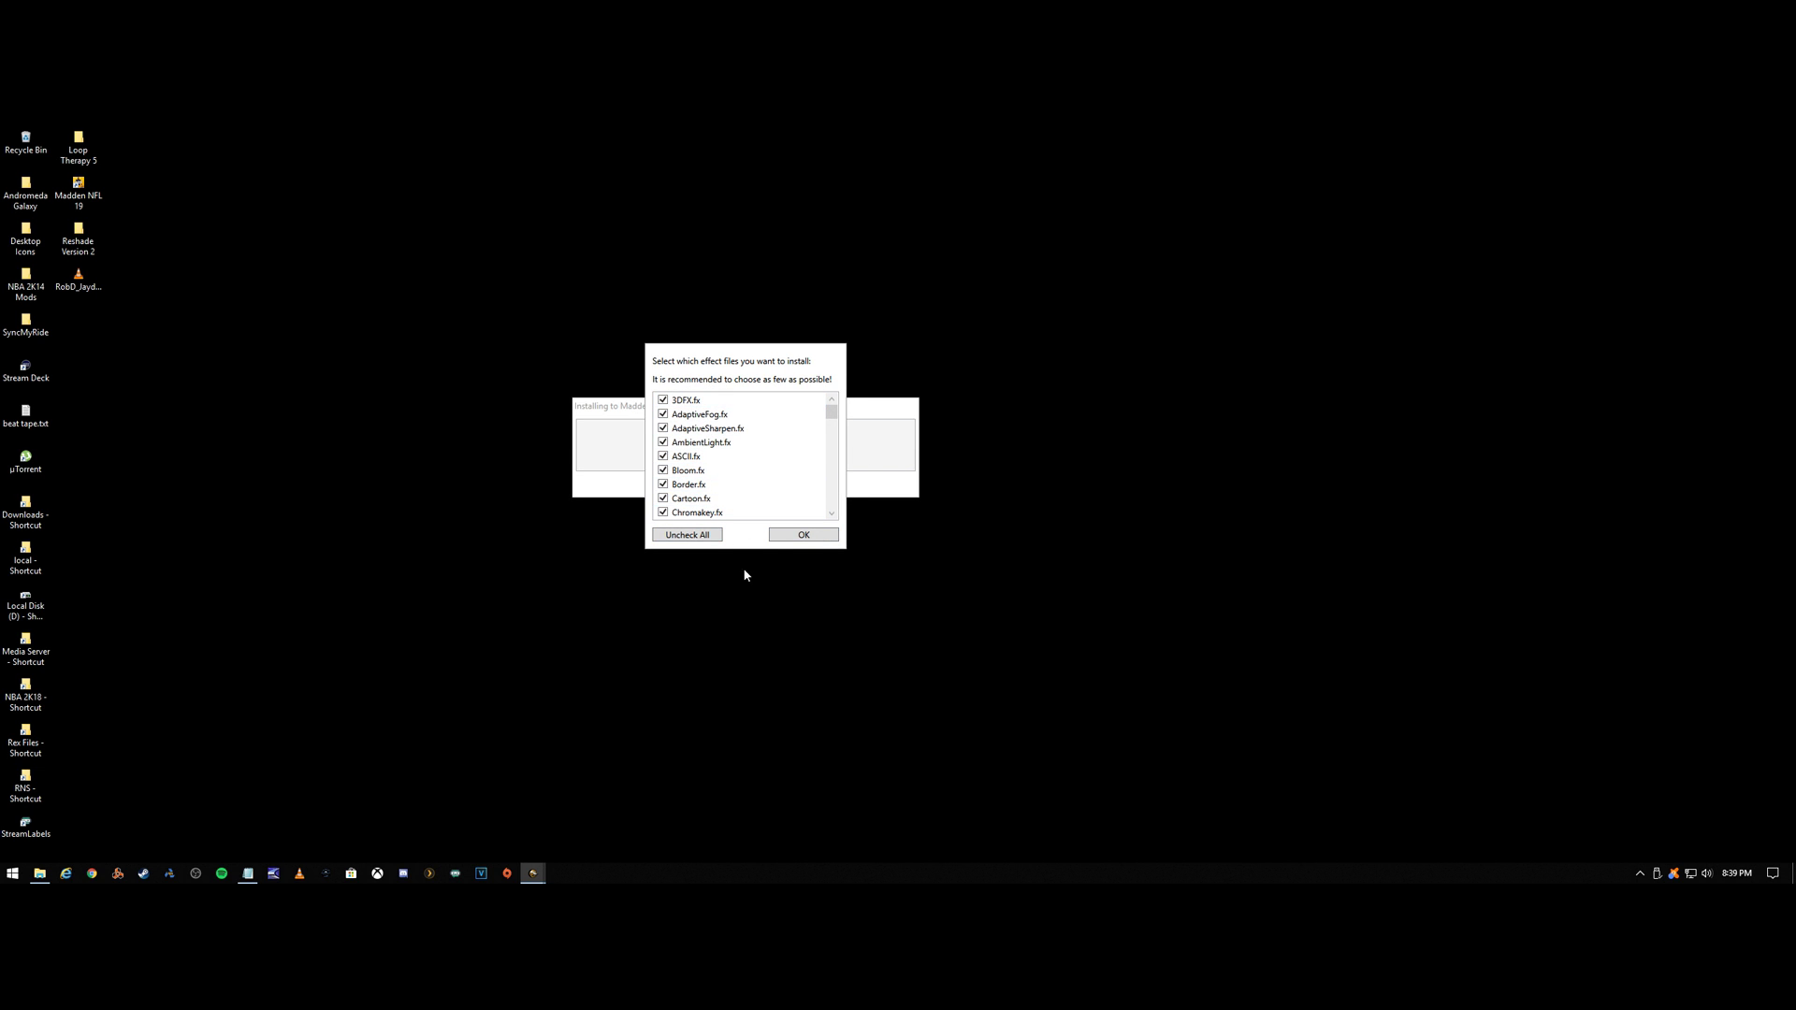
Install all of the listed effect files and open the ReShade settings for Madden NFL 19.
{"action": "left_click", "coordinate": [831, 536]}
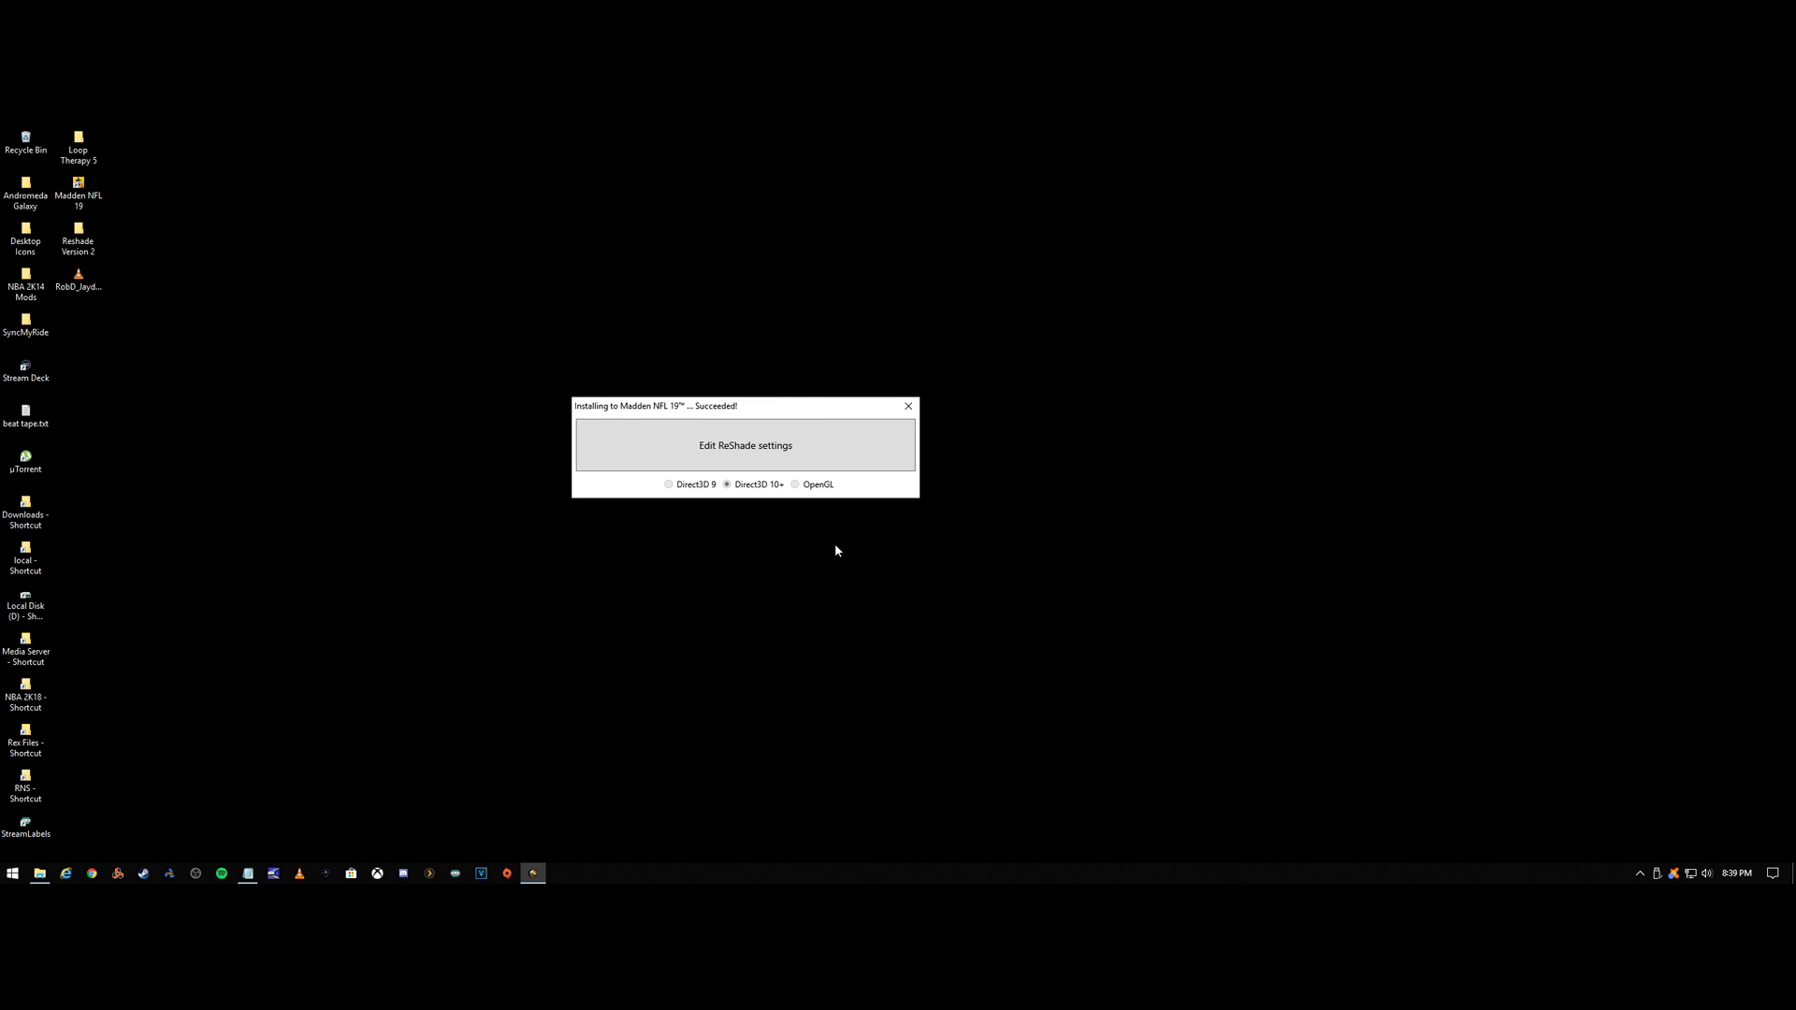
{"action": "left_click_drag", "start_coordinate": [800, 406], "coordinate": [830, 388]}
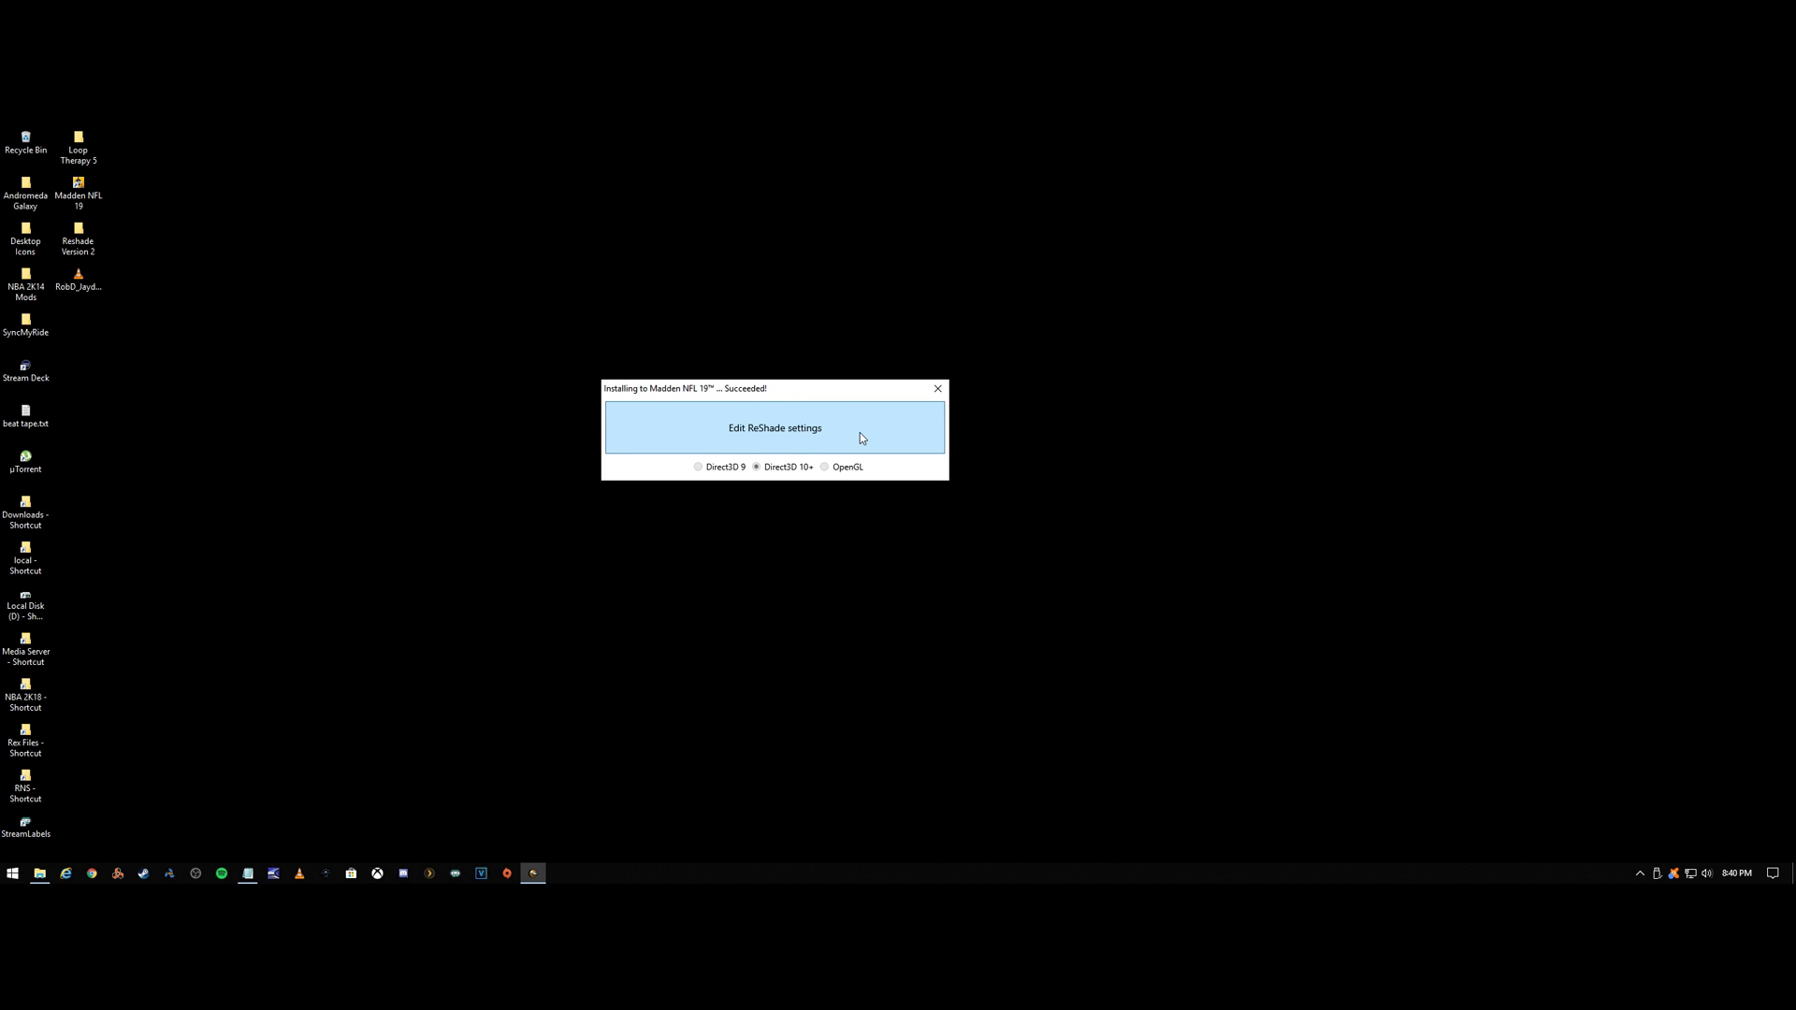
{"action": "left_click", "coordinate": [823, 446]}
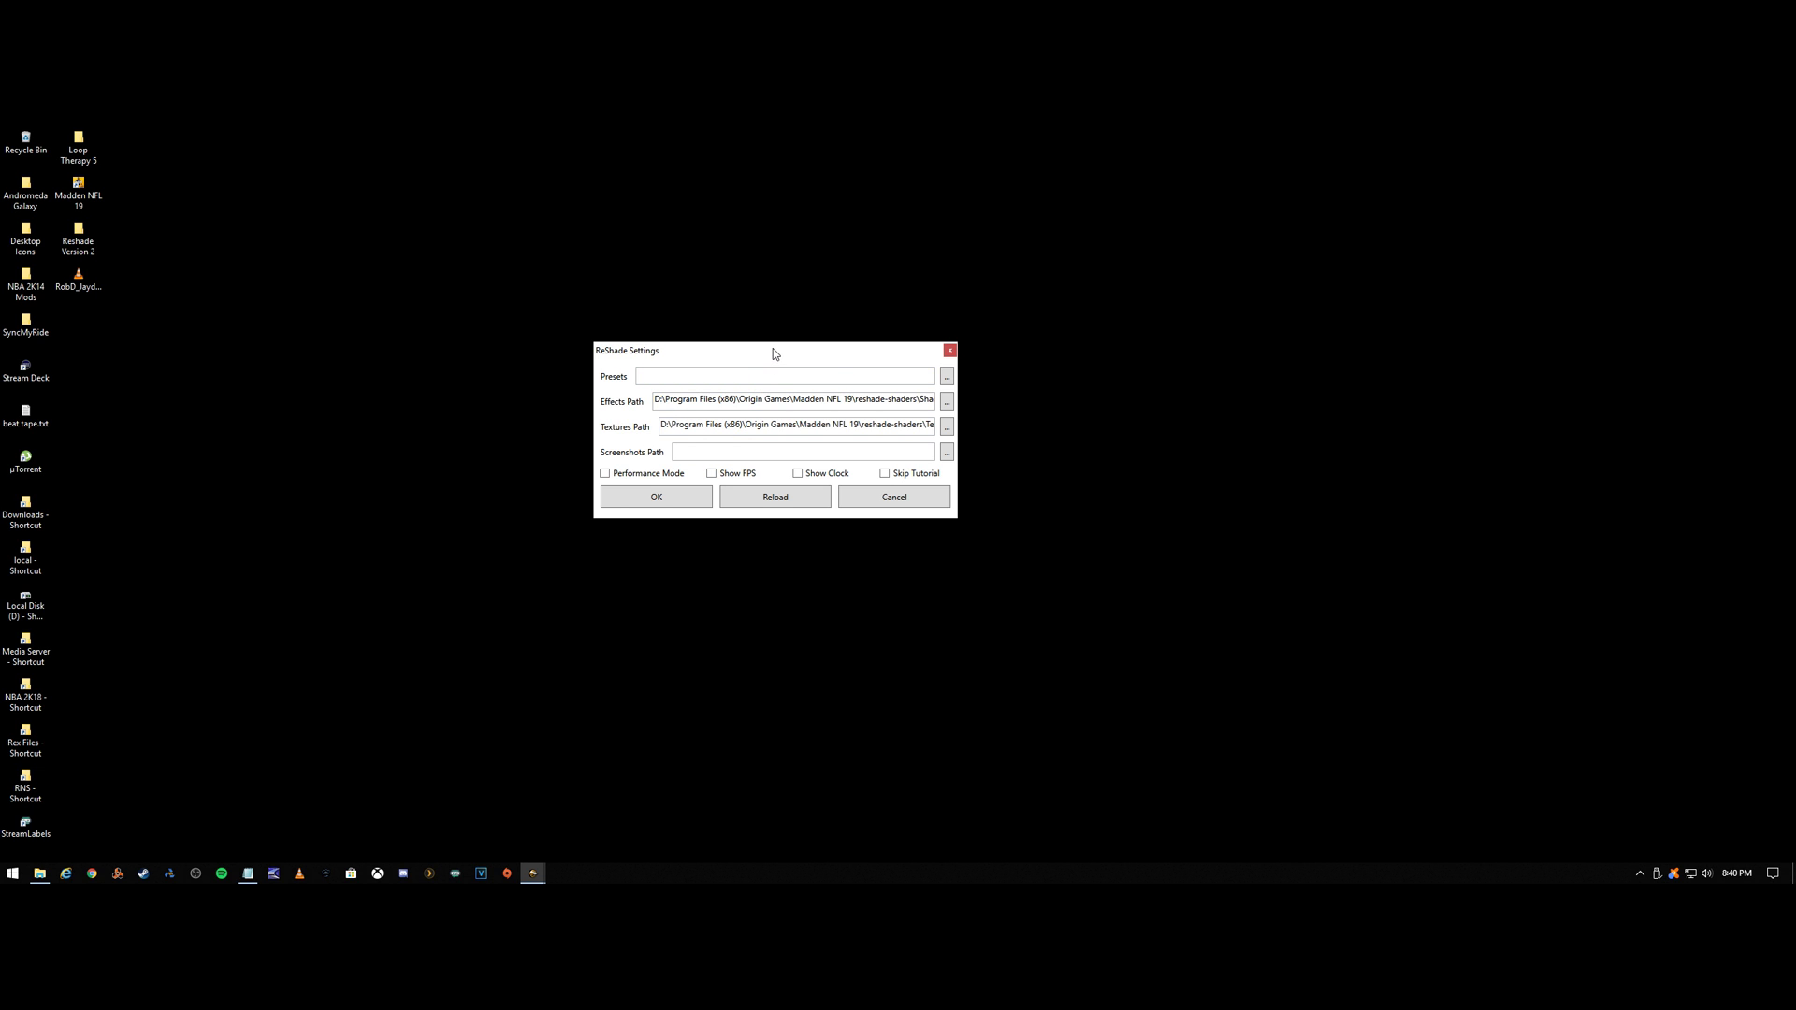
{"action": "left_click_drag", "start_coordinate": [776, 353], "coordinate": [764, 369]}
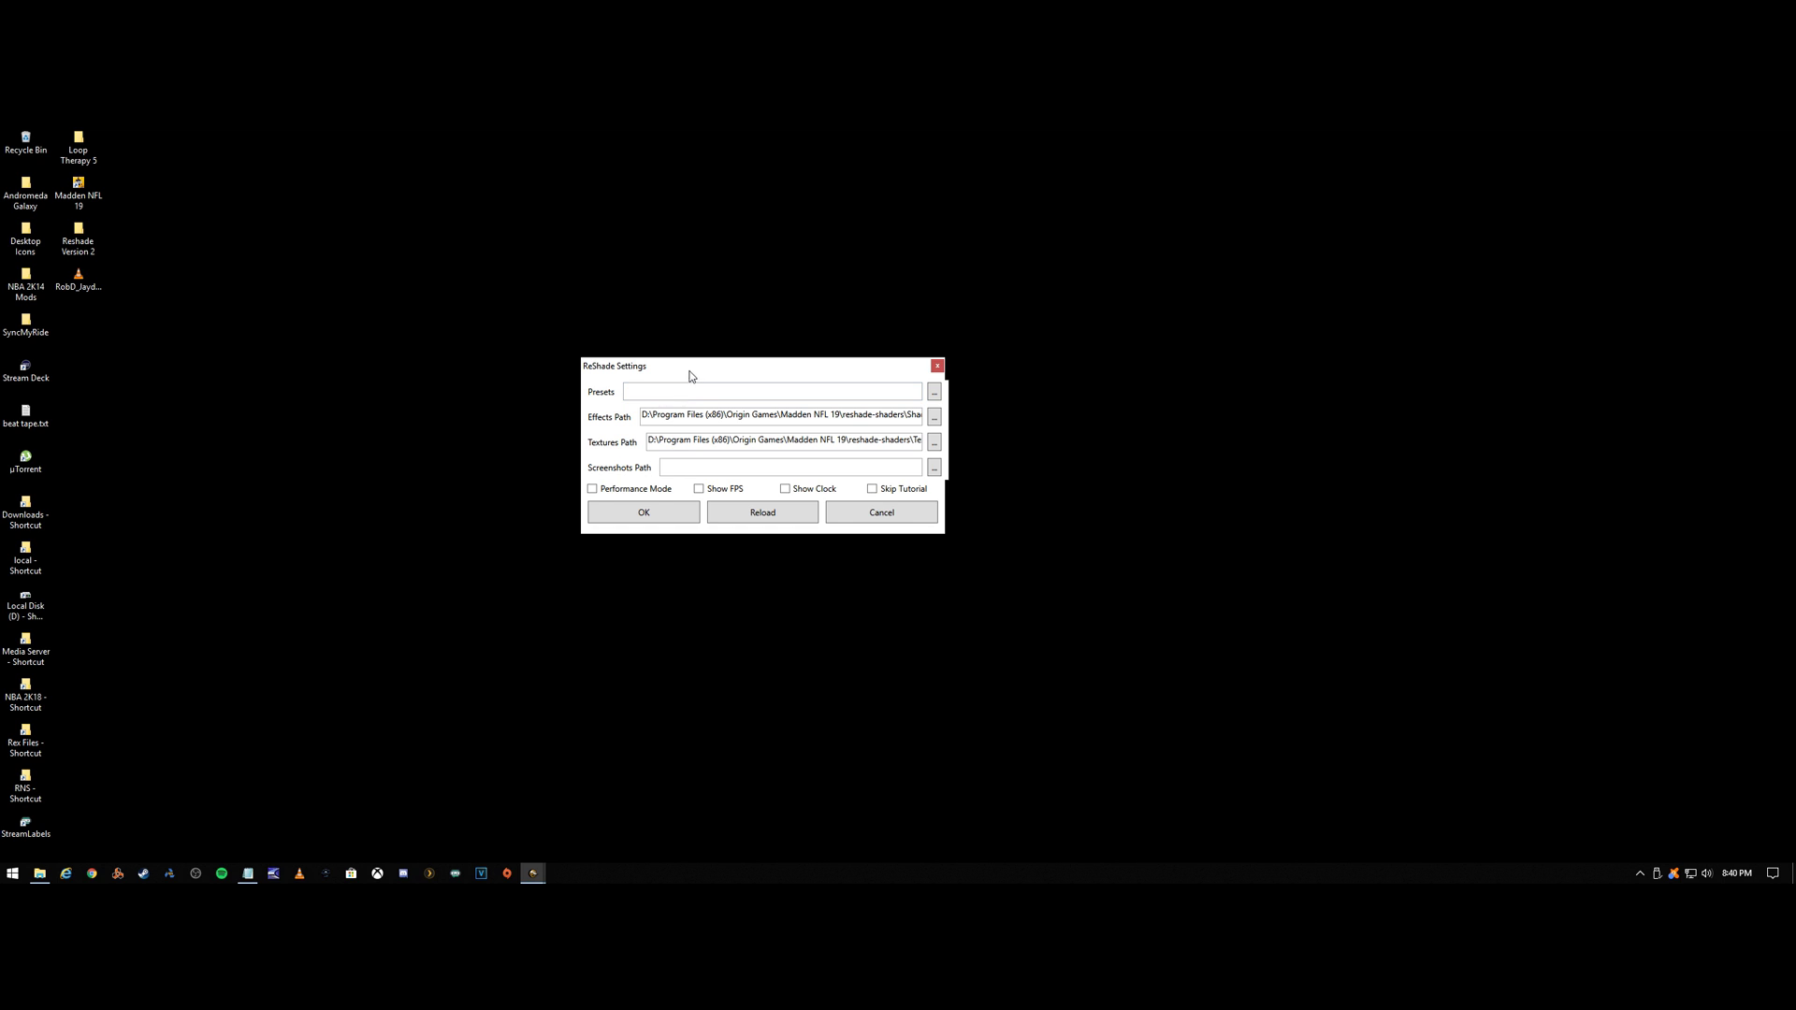
{"action": "left_click_drag", "start_coordinate": [711, 365], "coordinate": [663, 366]}
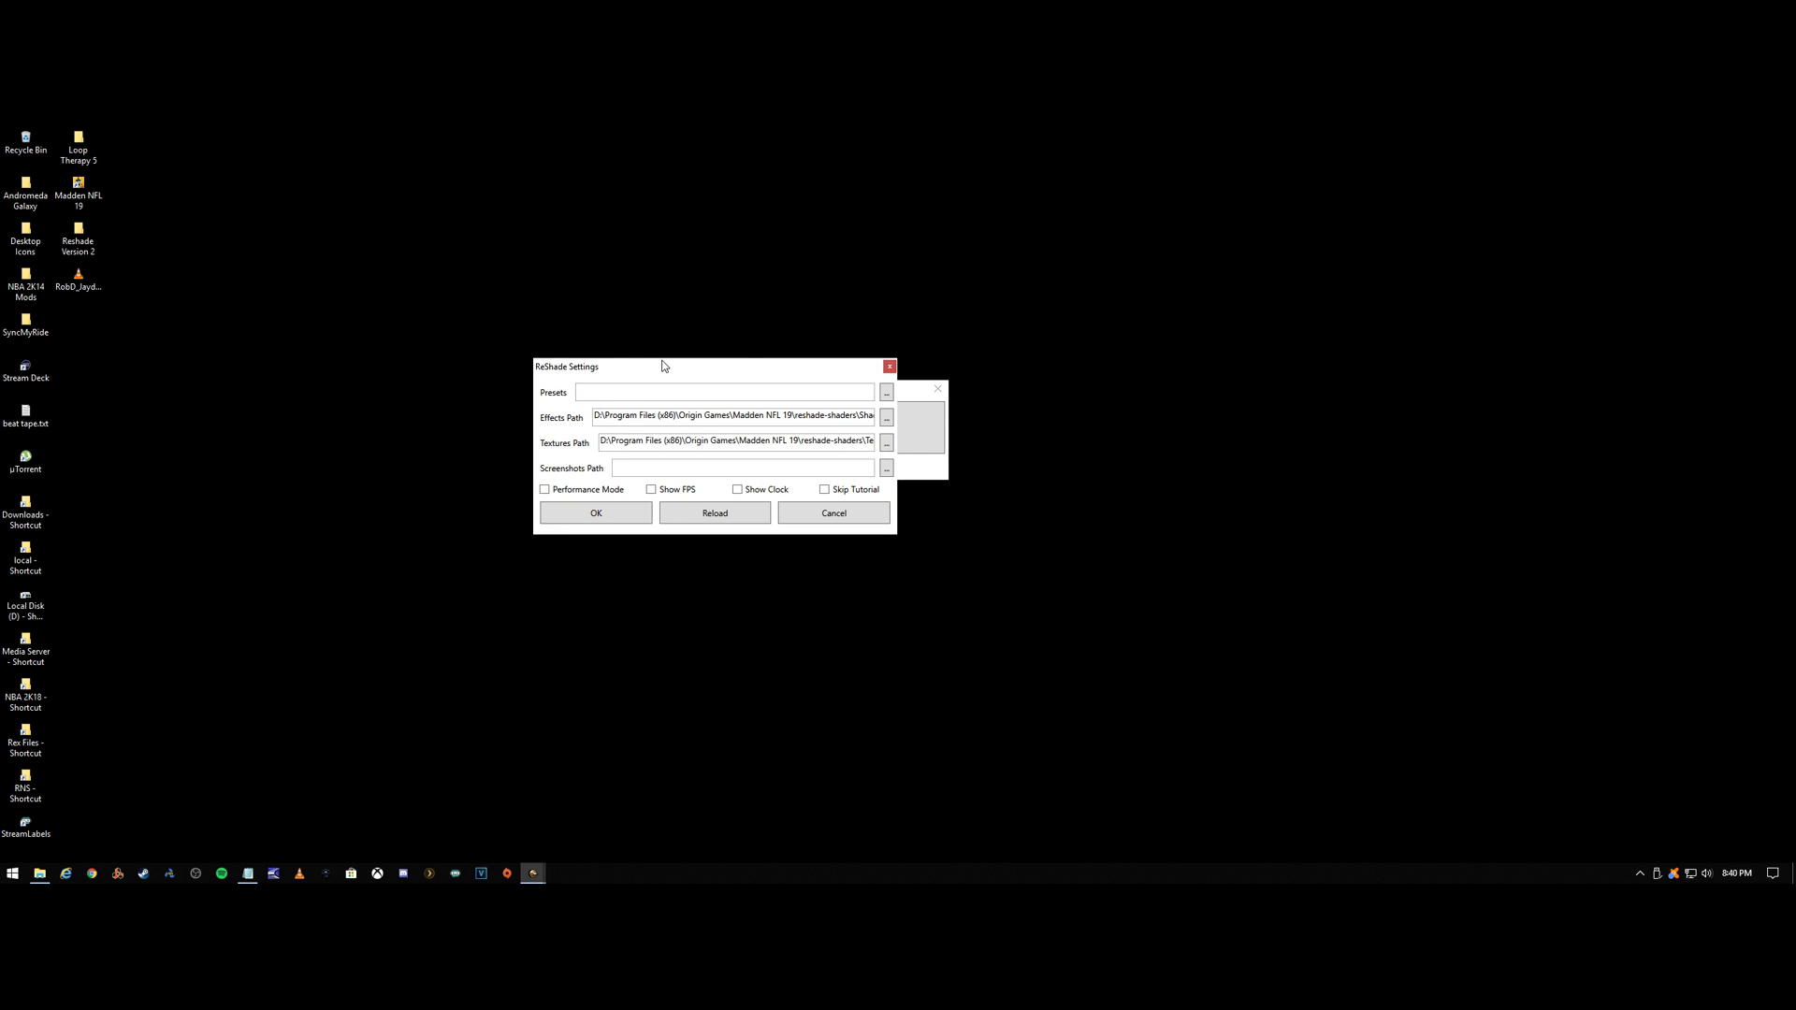
Load Madden.ini from the Madden NFL 19 folder as a preset and make it the active one.
{"action": "left_click", "coordinate": [888, 394]}
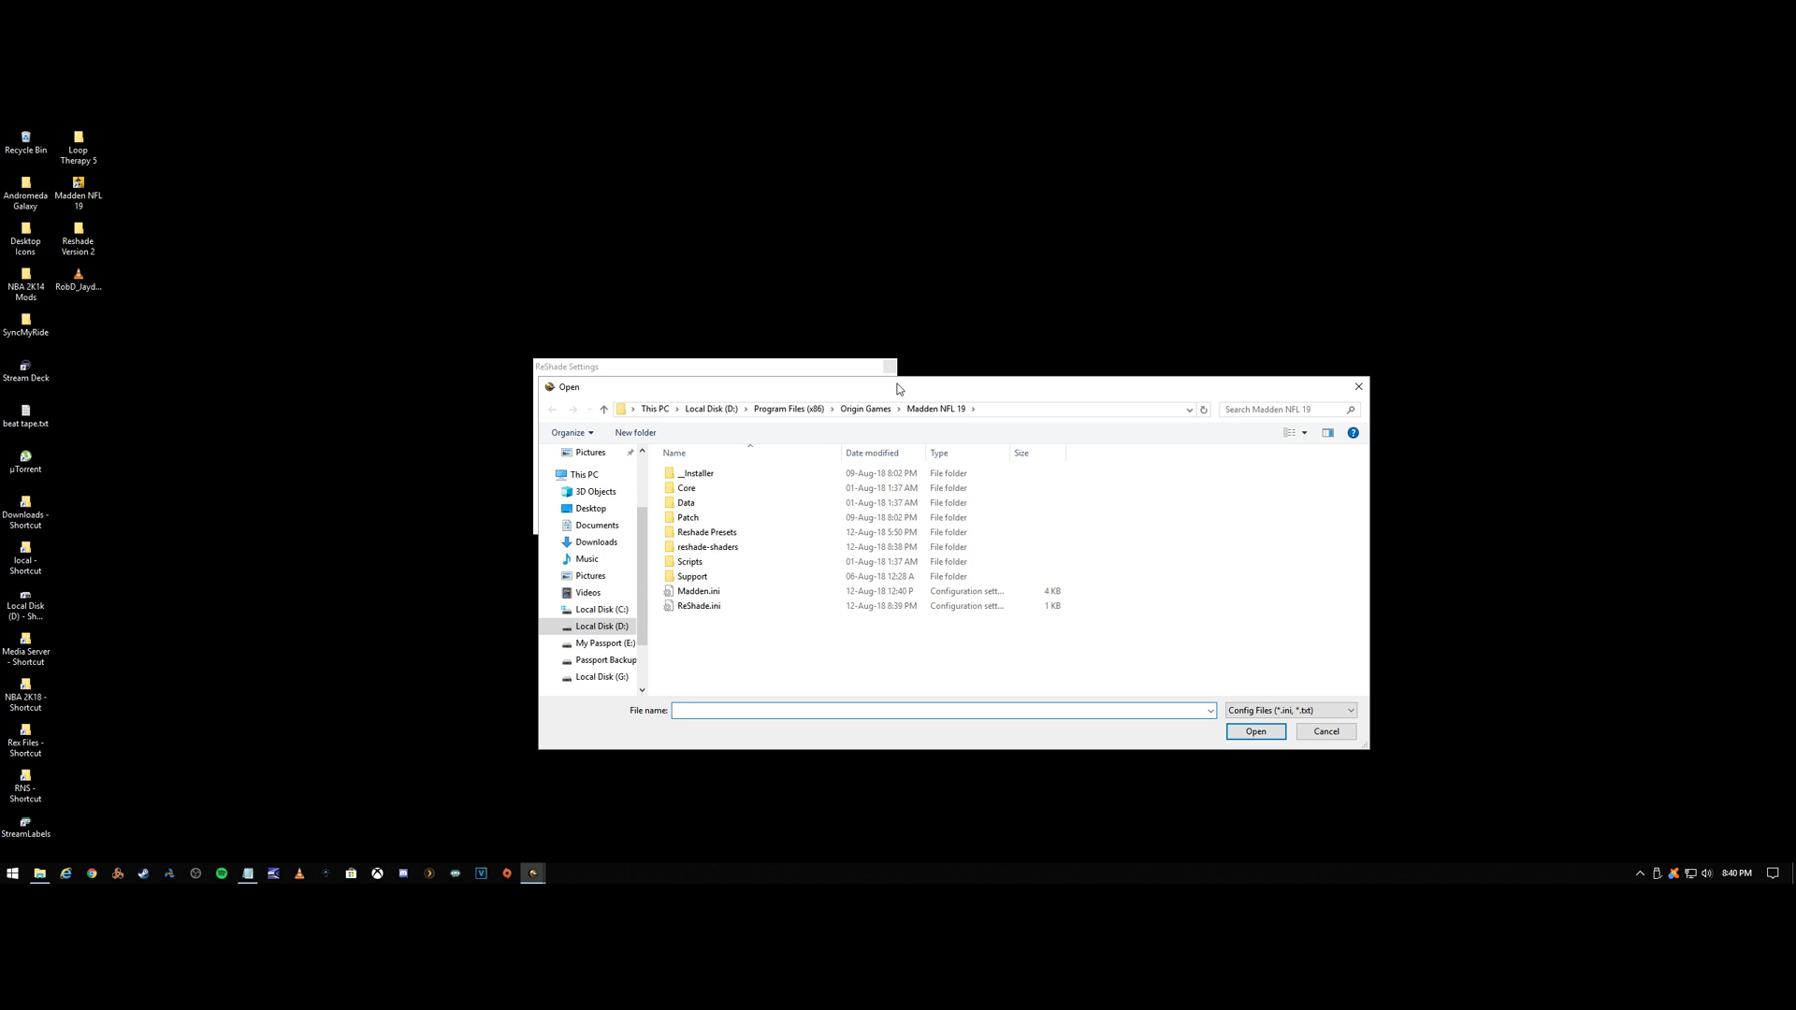
{"action": "left_click_drag", "start_coordinate": [895, 385], "coordinate": [761, 275]}
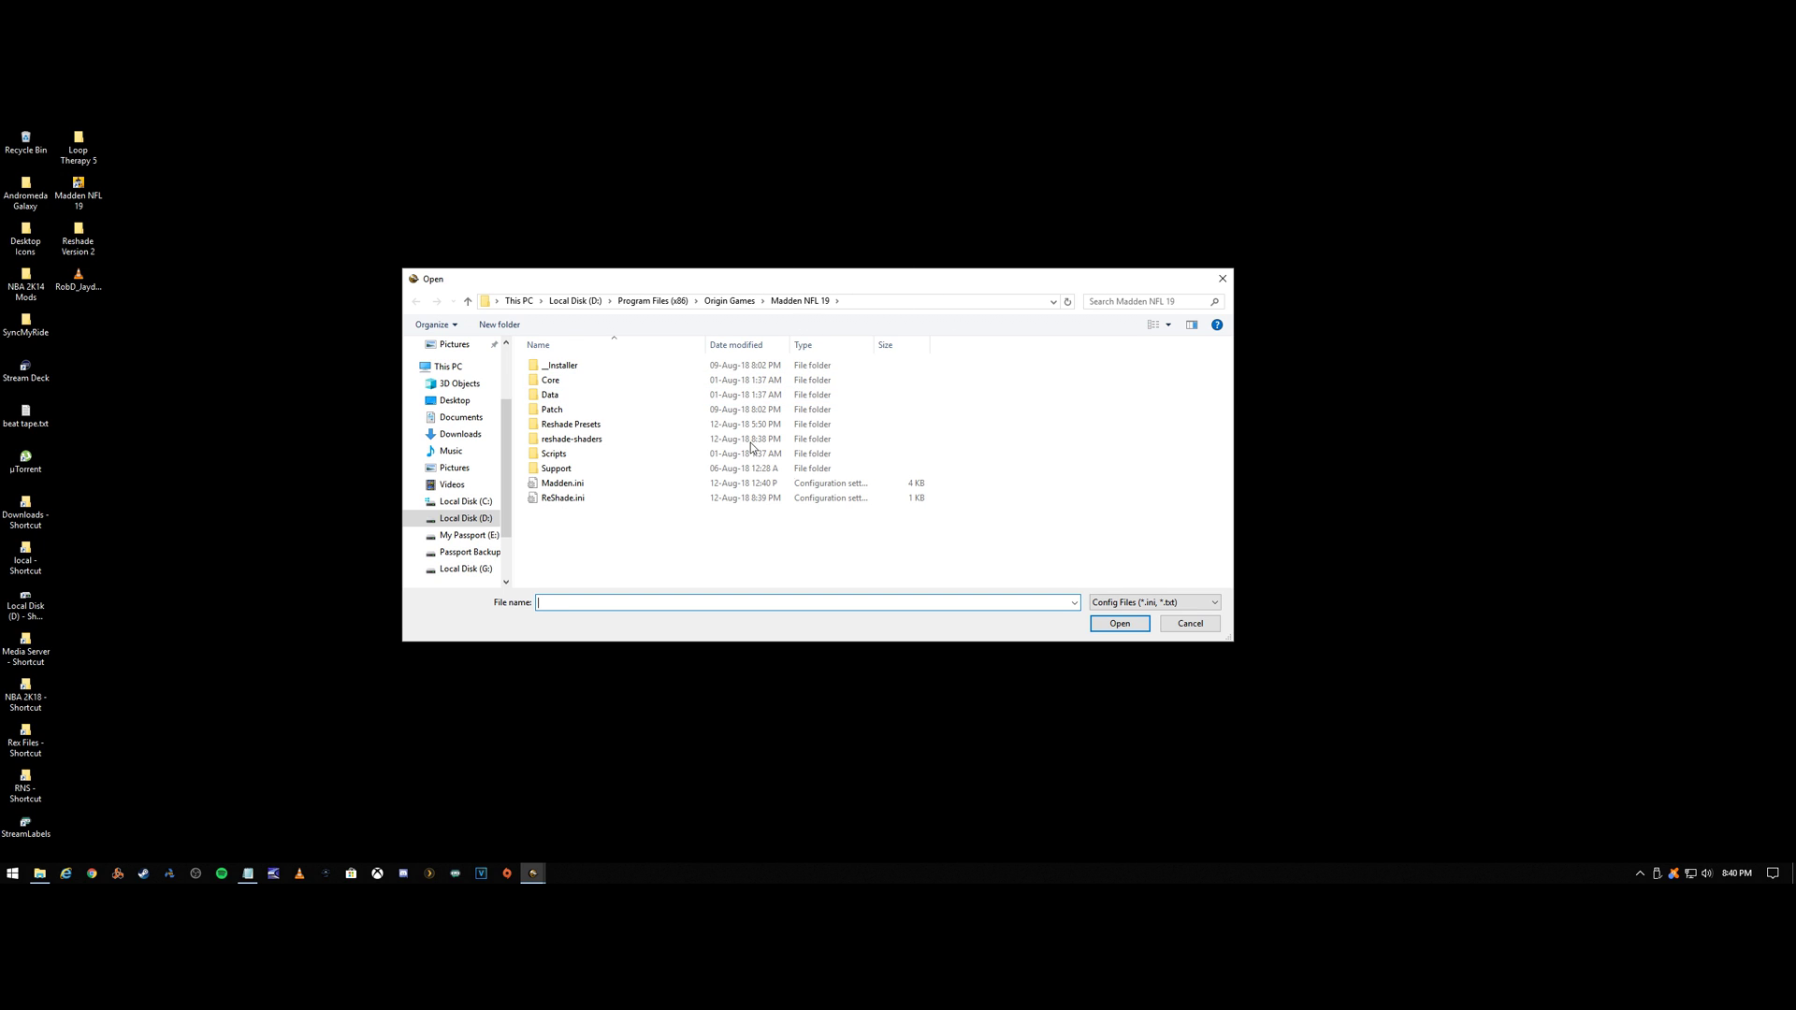
{"action": "left_click", "coordinate": [557, 484]}
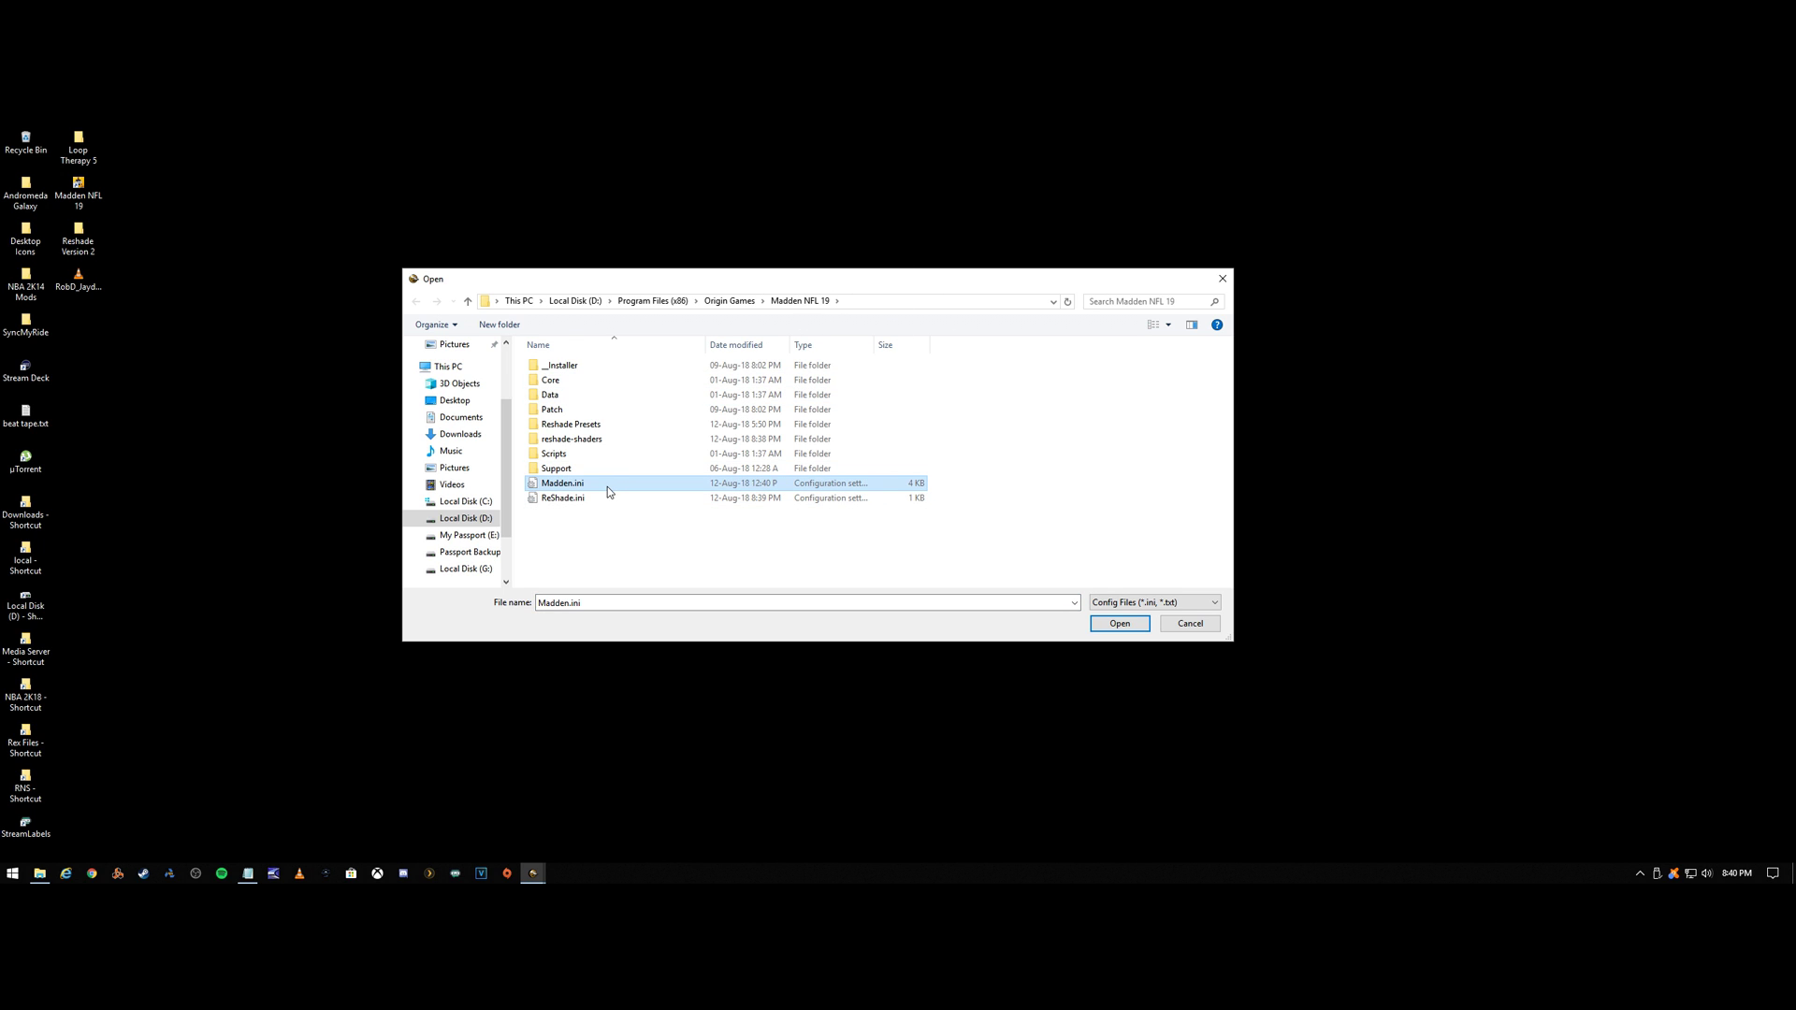
{"action": "left_click", "coordinate": [1119, 624]}
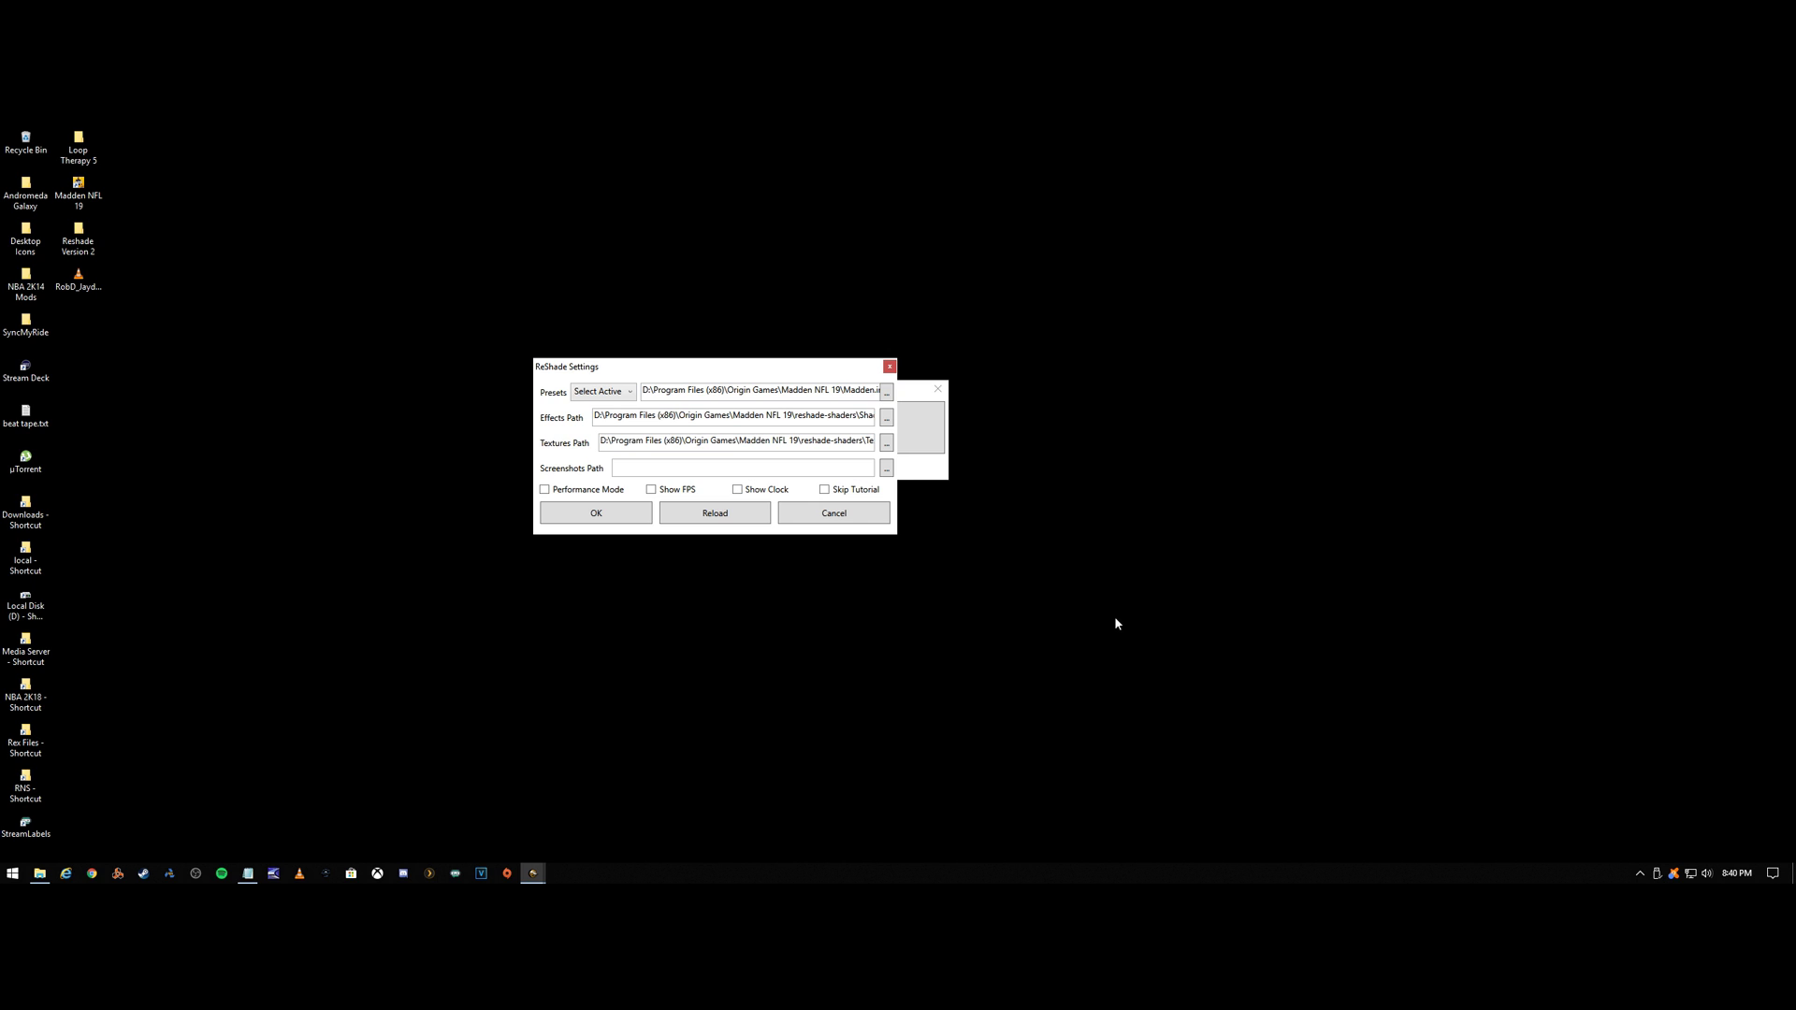
{"action": "left_click", "coordinate": [622, 402]}
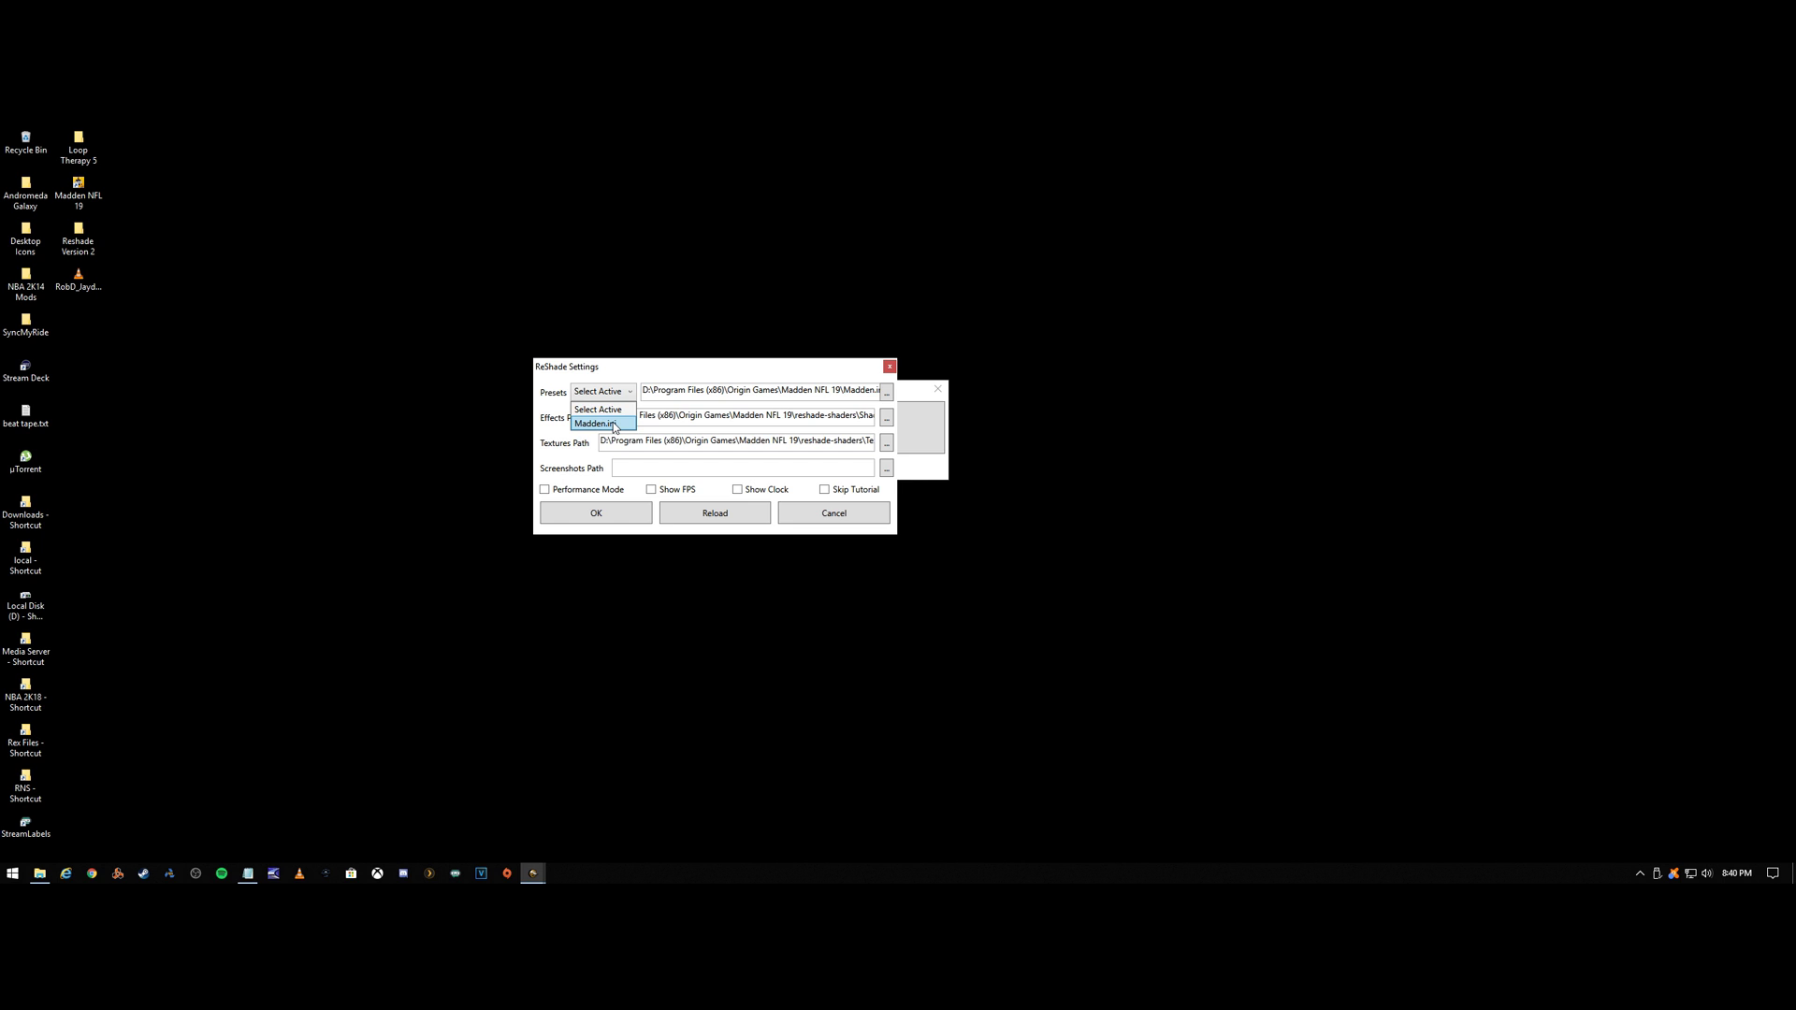
{"action": "left_click", "coordinate": [615, 426]}
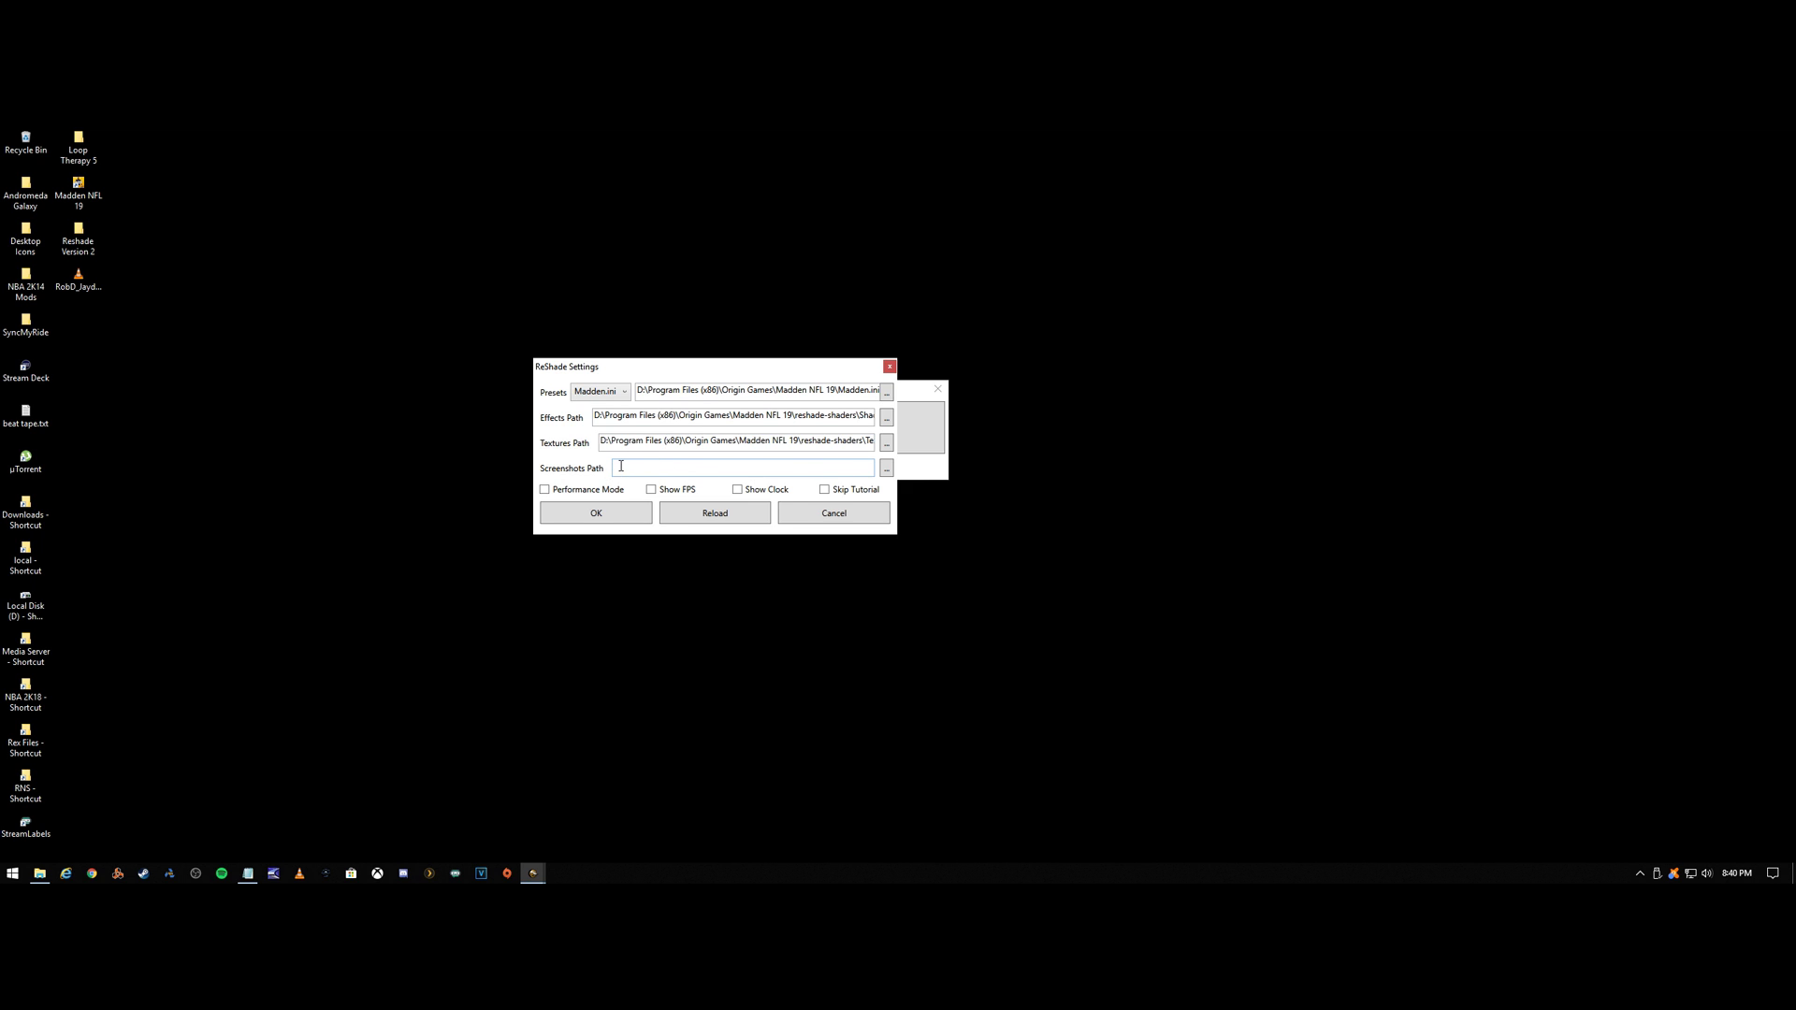
Set the screenshots path to the Madden NFL 19 folder, enable Skip Tutorial and save the ReShade settings.
{"action": "left_click", "coordinate": [885, 470]}
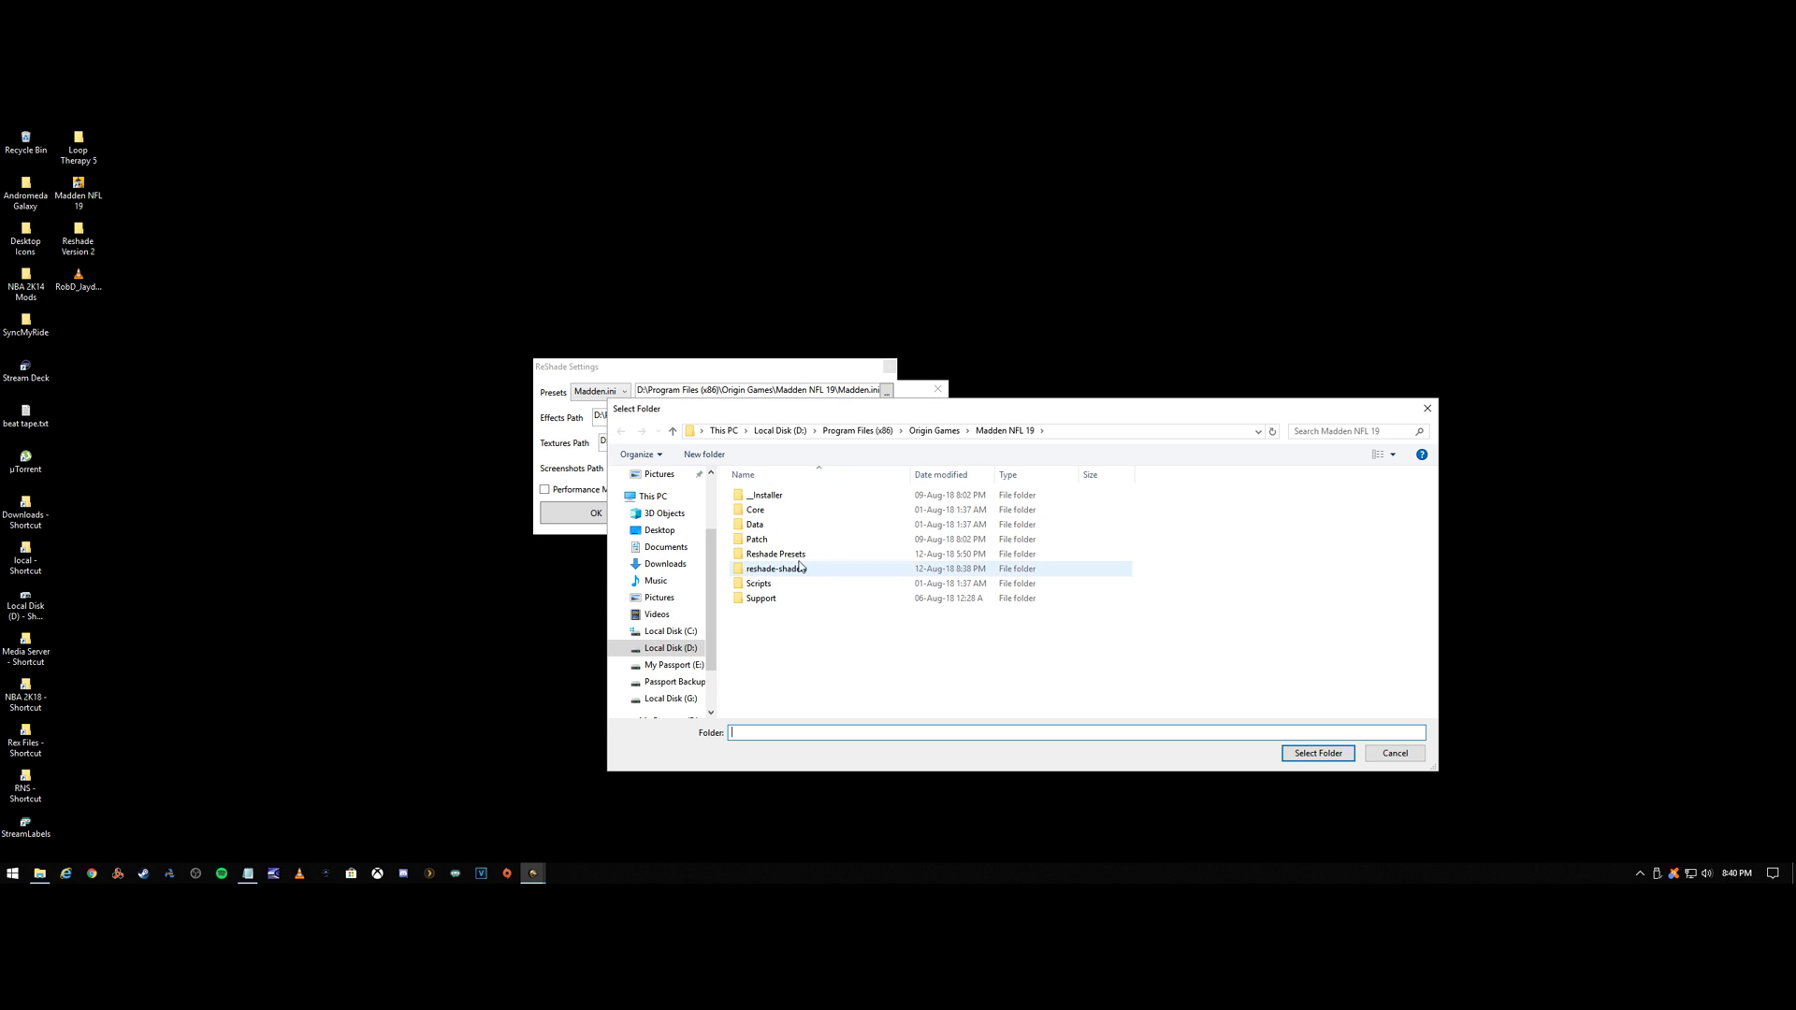
{"action": "left_click", "coordinate": [1318, 753]}
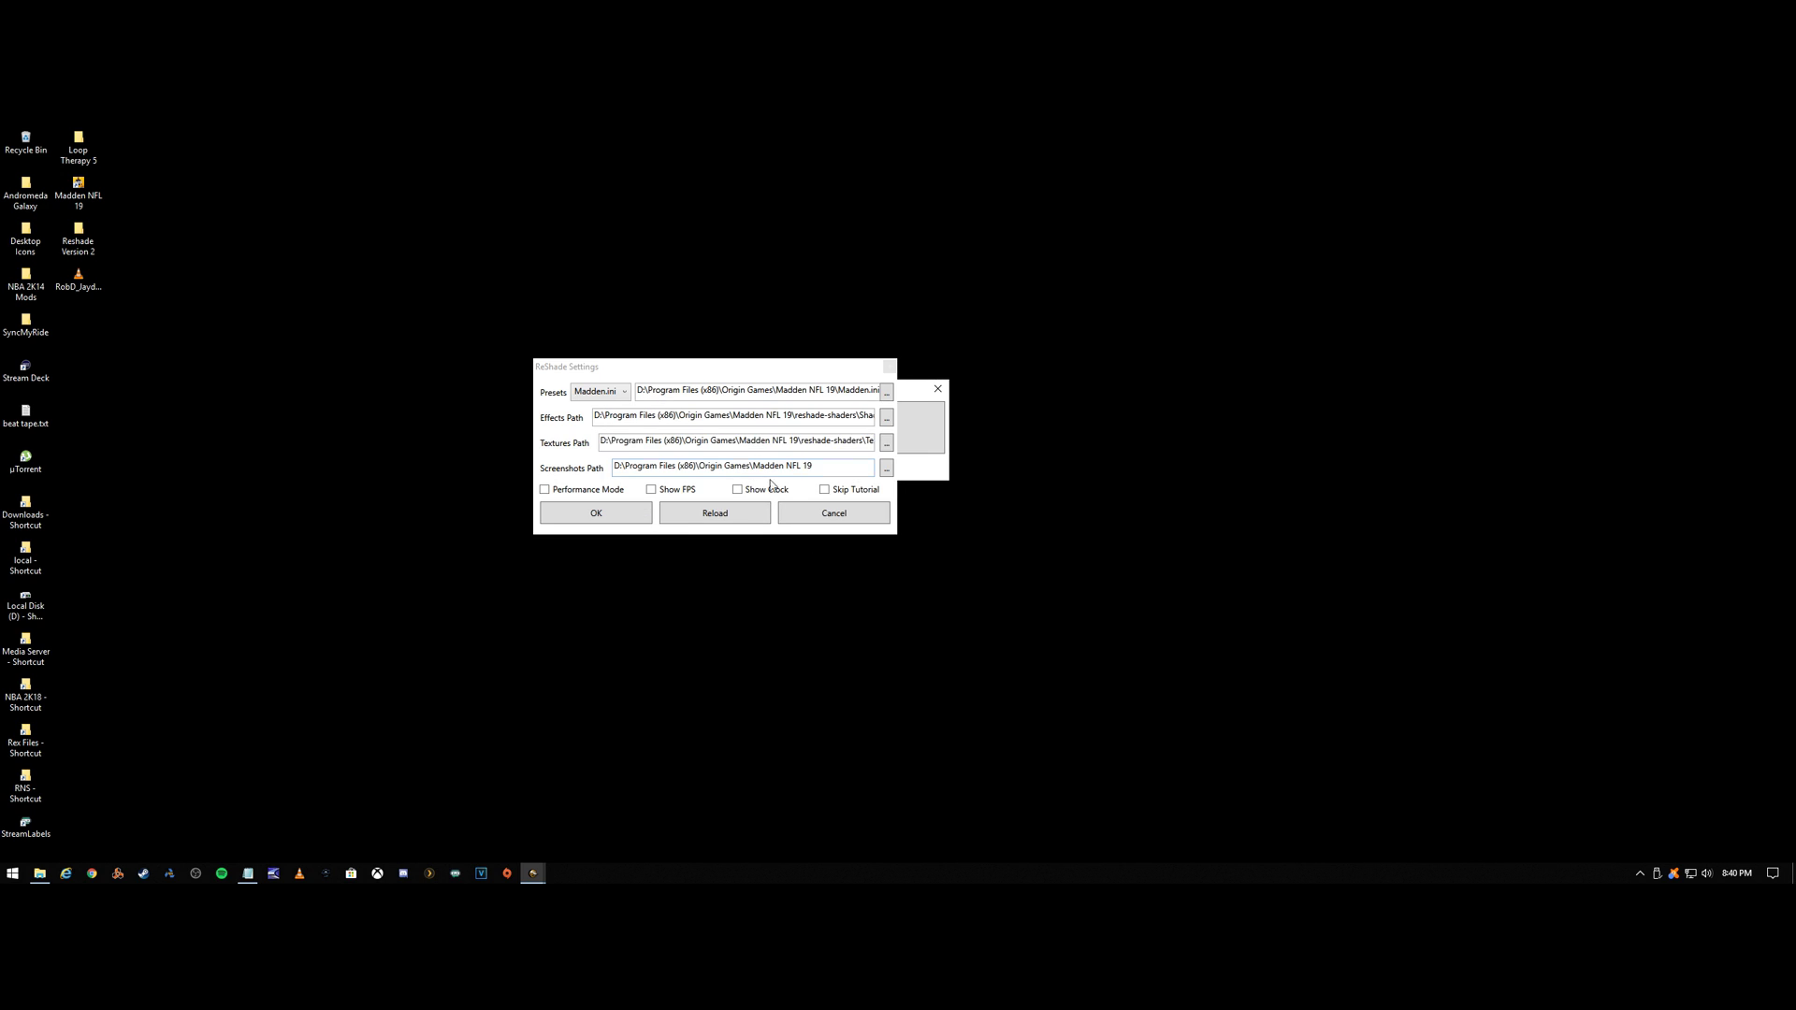
{"action": "left_click", "coordinate": [825, 491]}
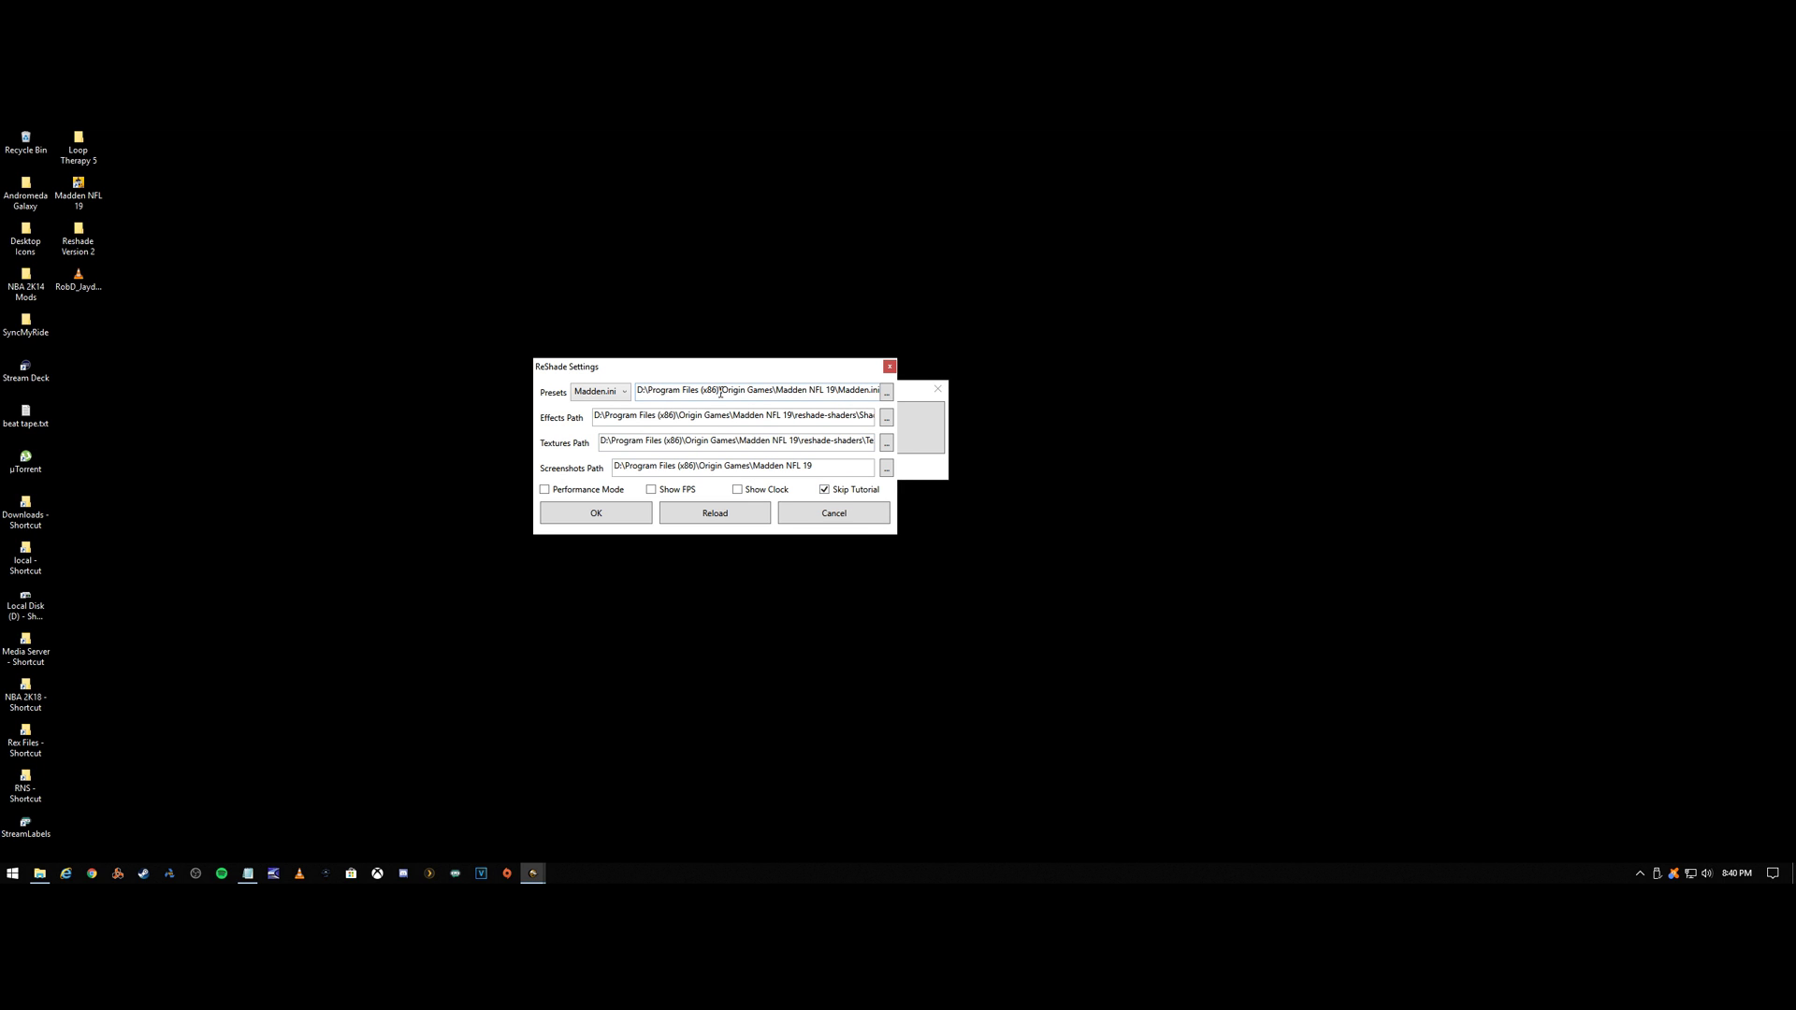
{"action": "left_click", "coordinate": [595, 513]}
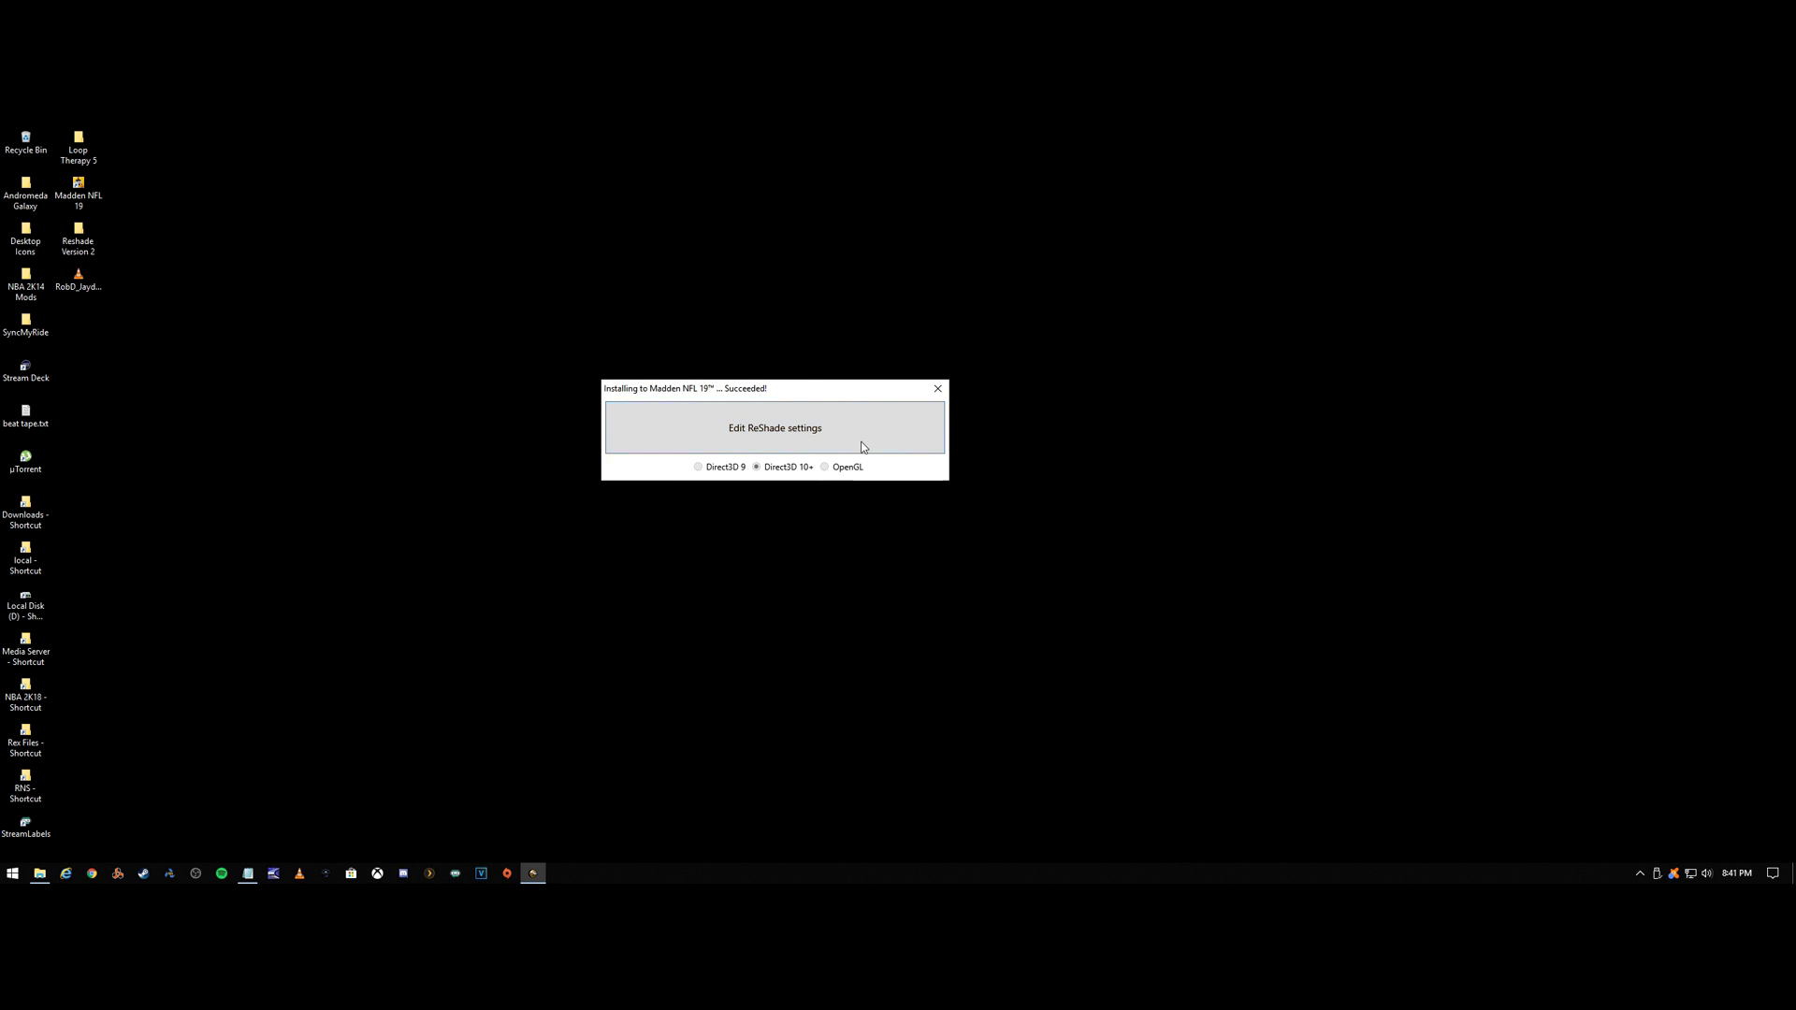
Close the ReShade installer and launch Madden NFL 19 with the ReShade overlay open.
{"action": "left_click", "coordinate": [937, 388]}
{"action": "double_click", "coordinate": [78, 187]}
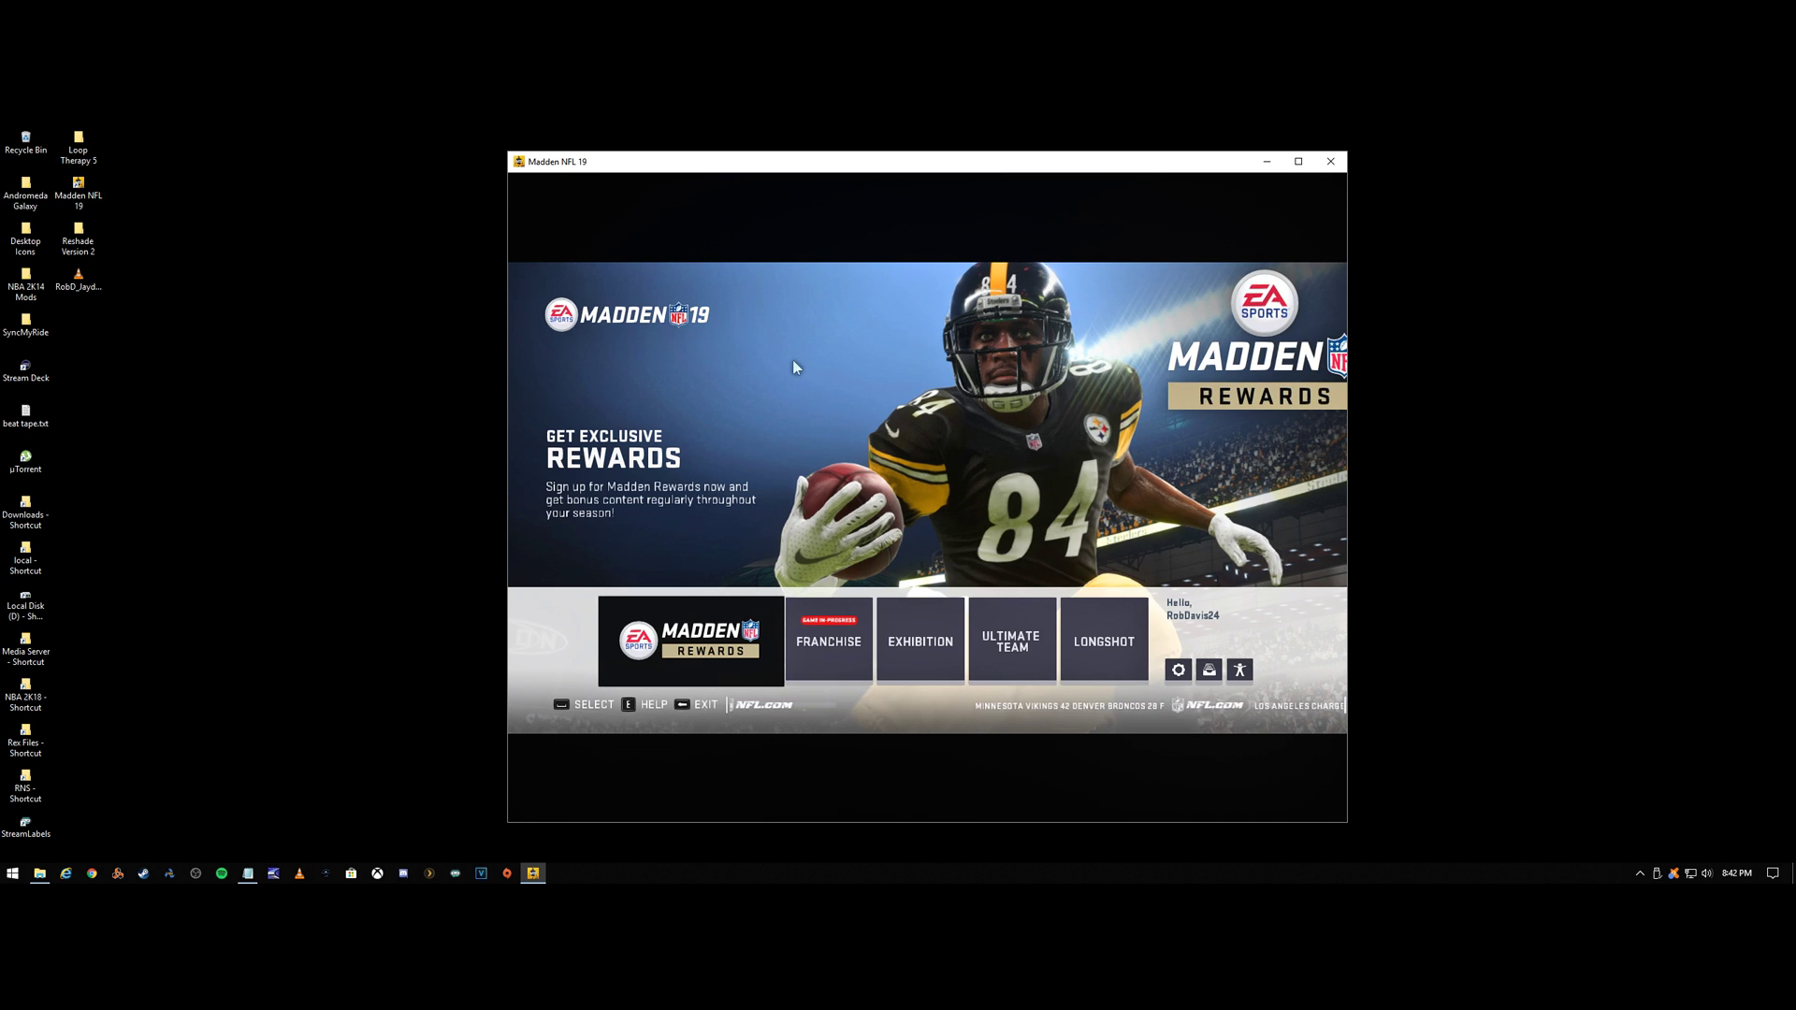
{"action": "key", "text": "Home"}
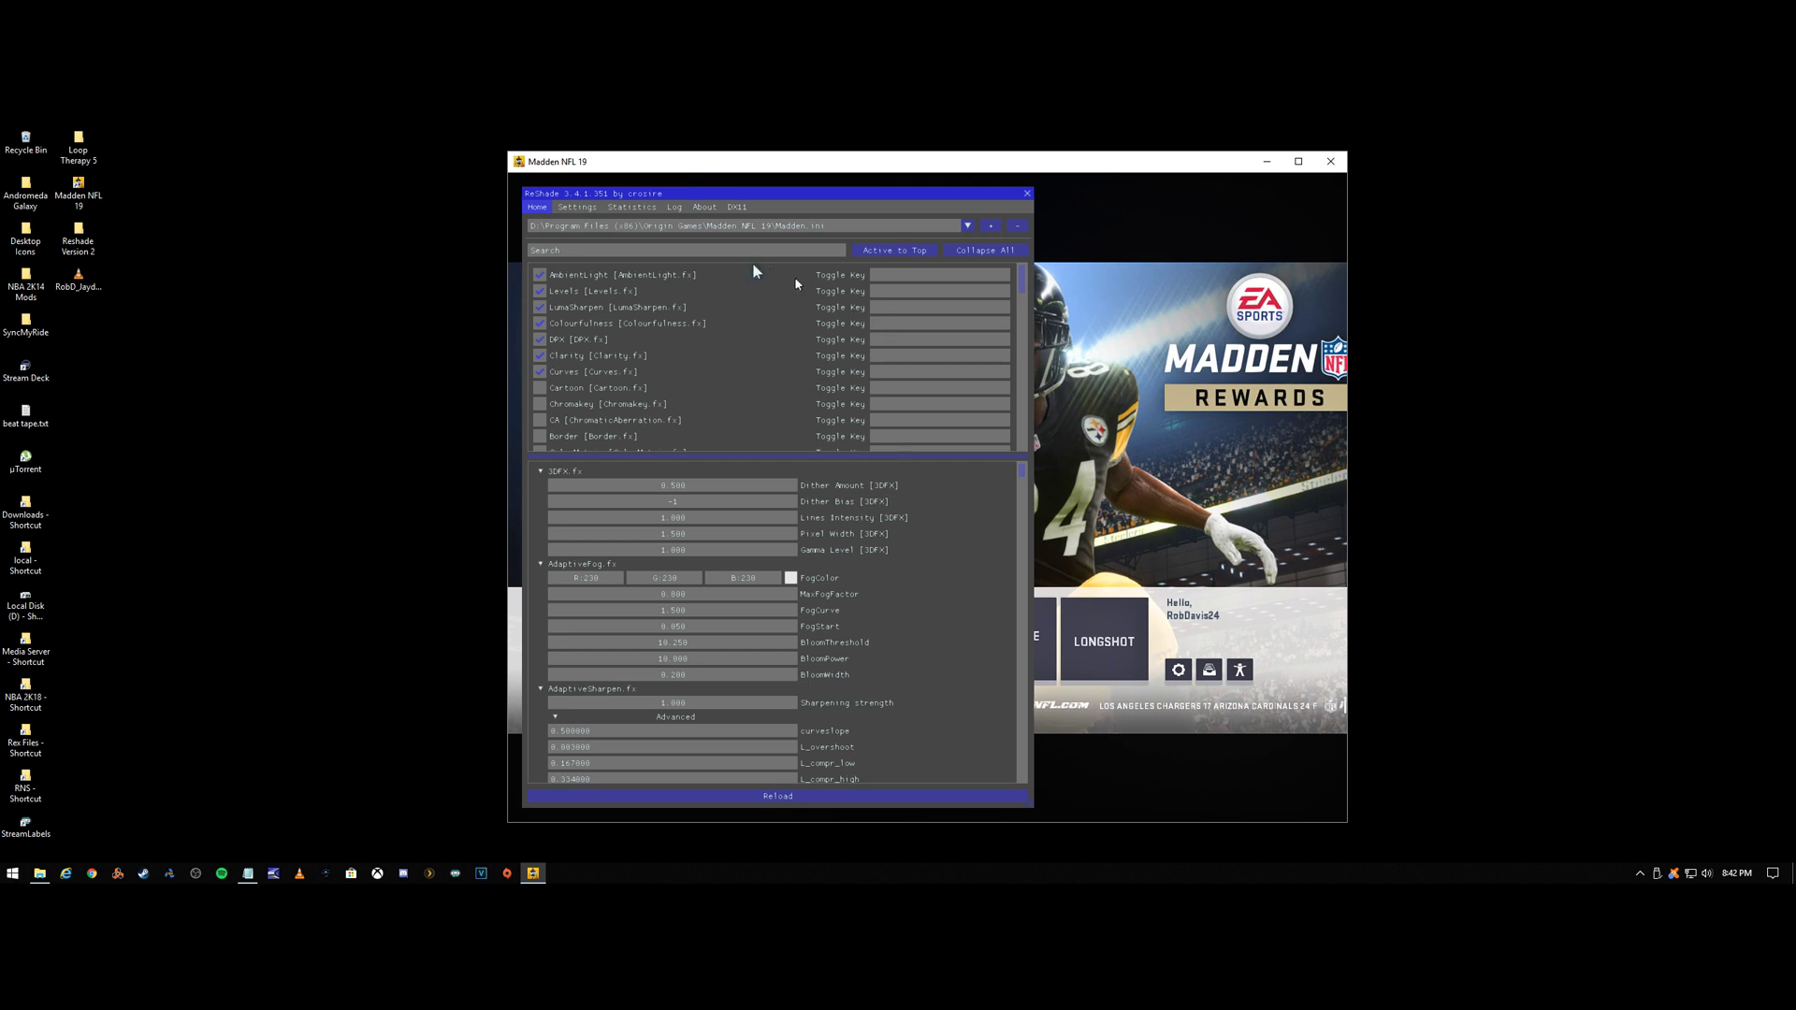
Set the overlay's effect toggle key to Scroll Lock and the screenshot format to Portable Network Graphics (*.png).
{"action": "left_click", "coordinate": [577, 207]}
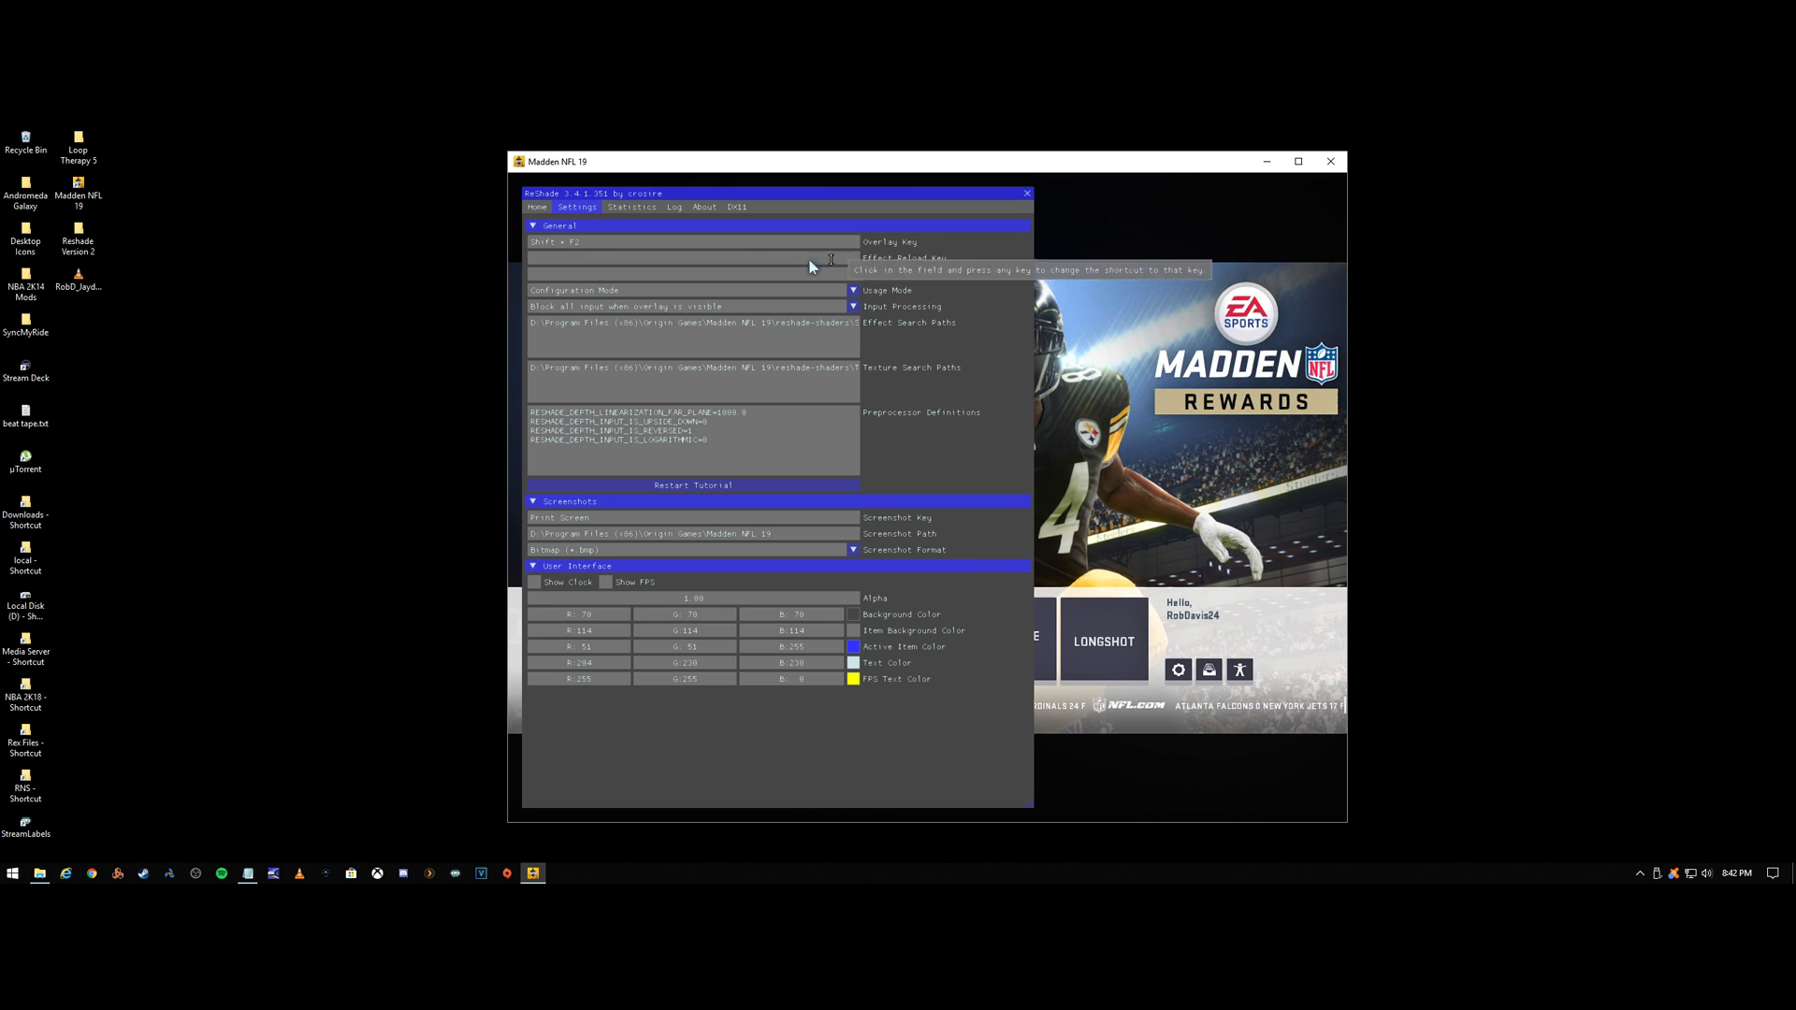
{"action": "left_click", "coordinate": [609, 273]}
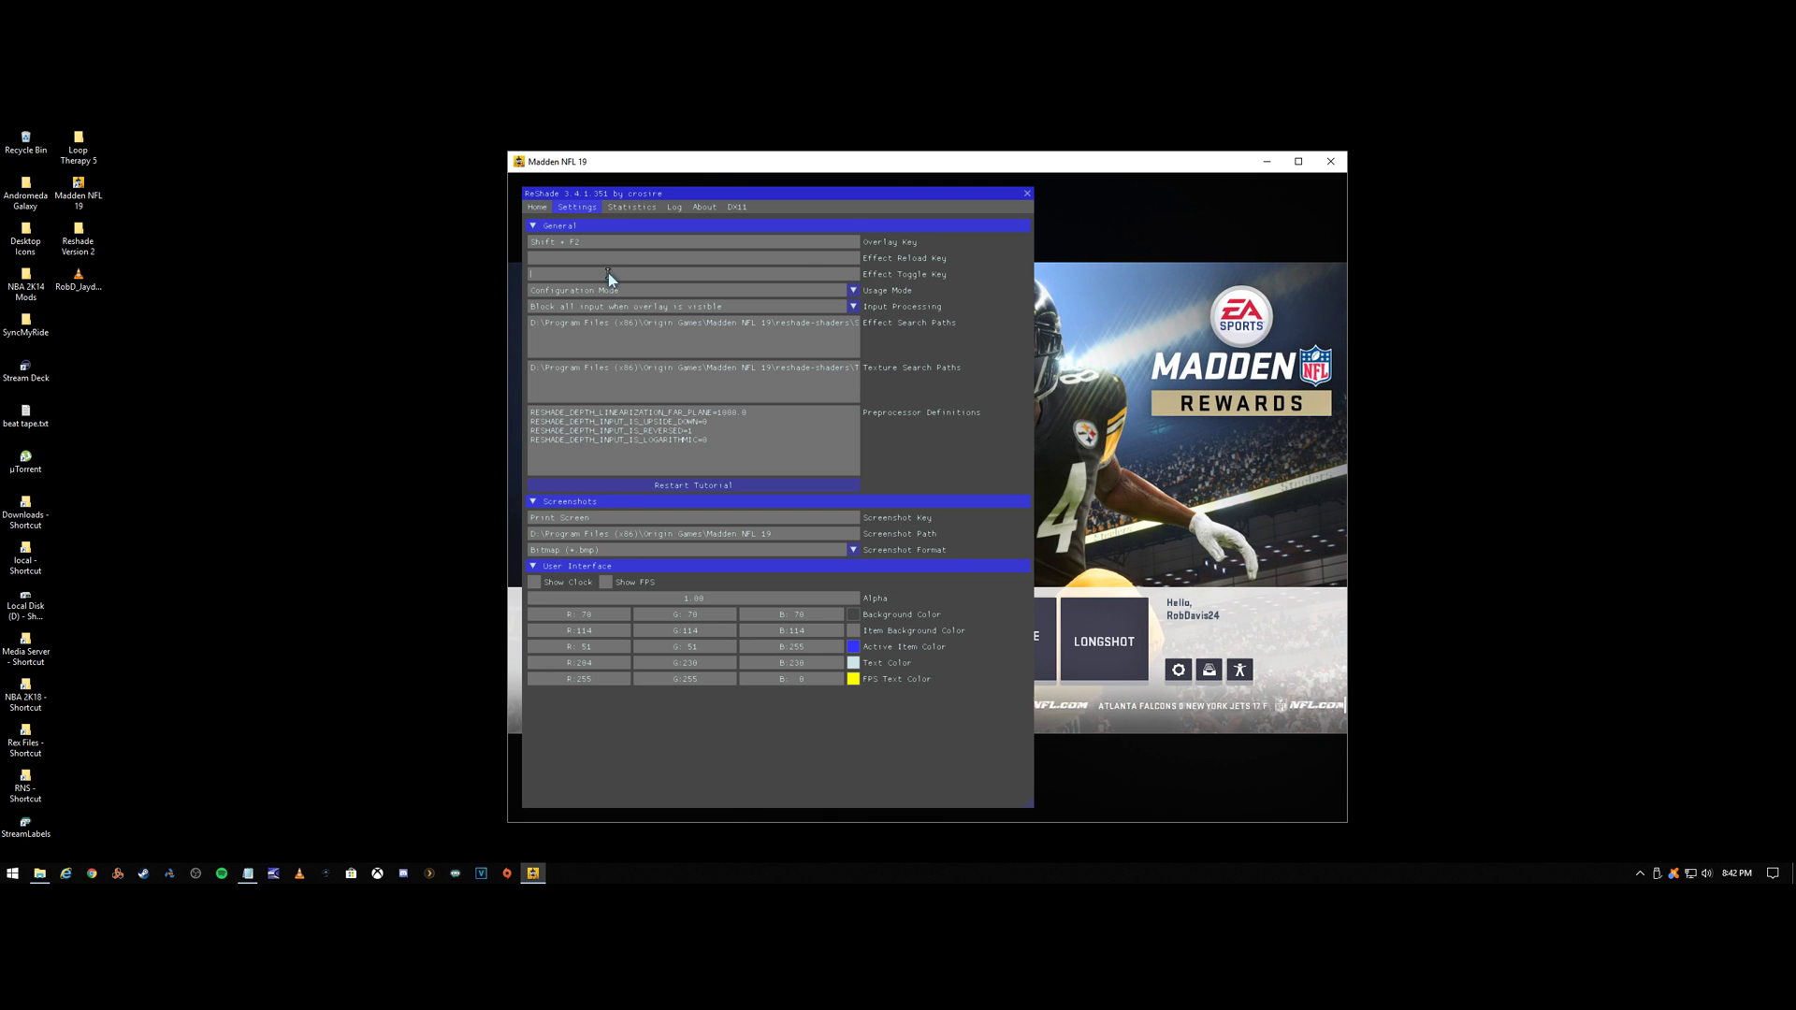
{"action": "key", "text": "Scroll_Lock"}
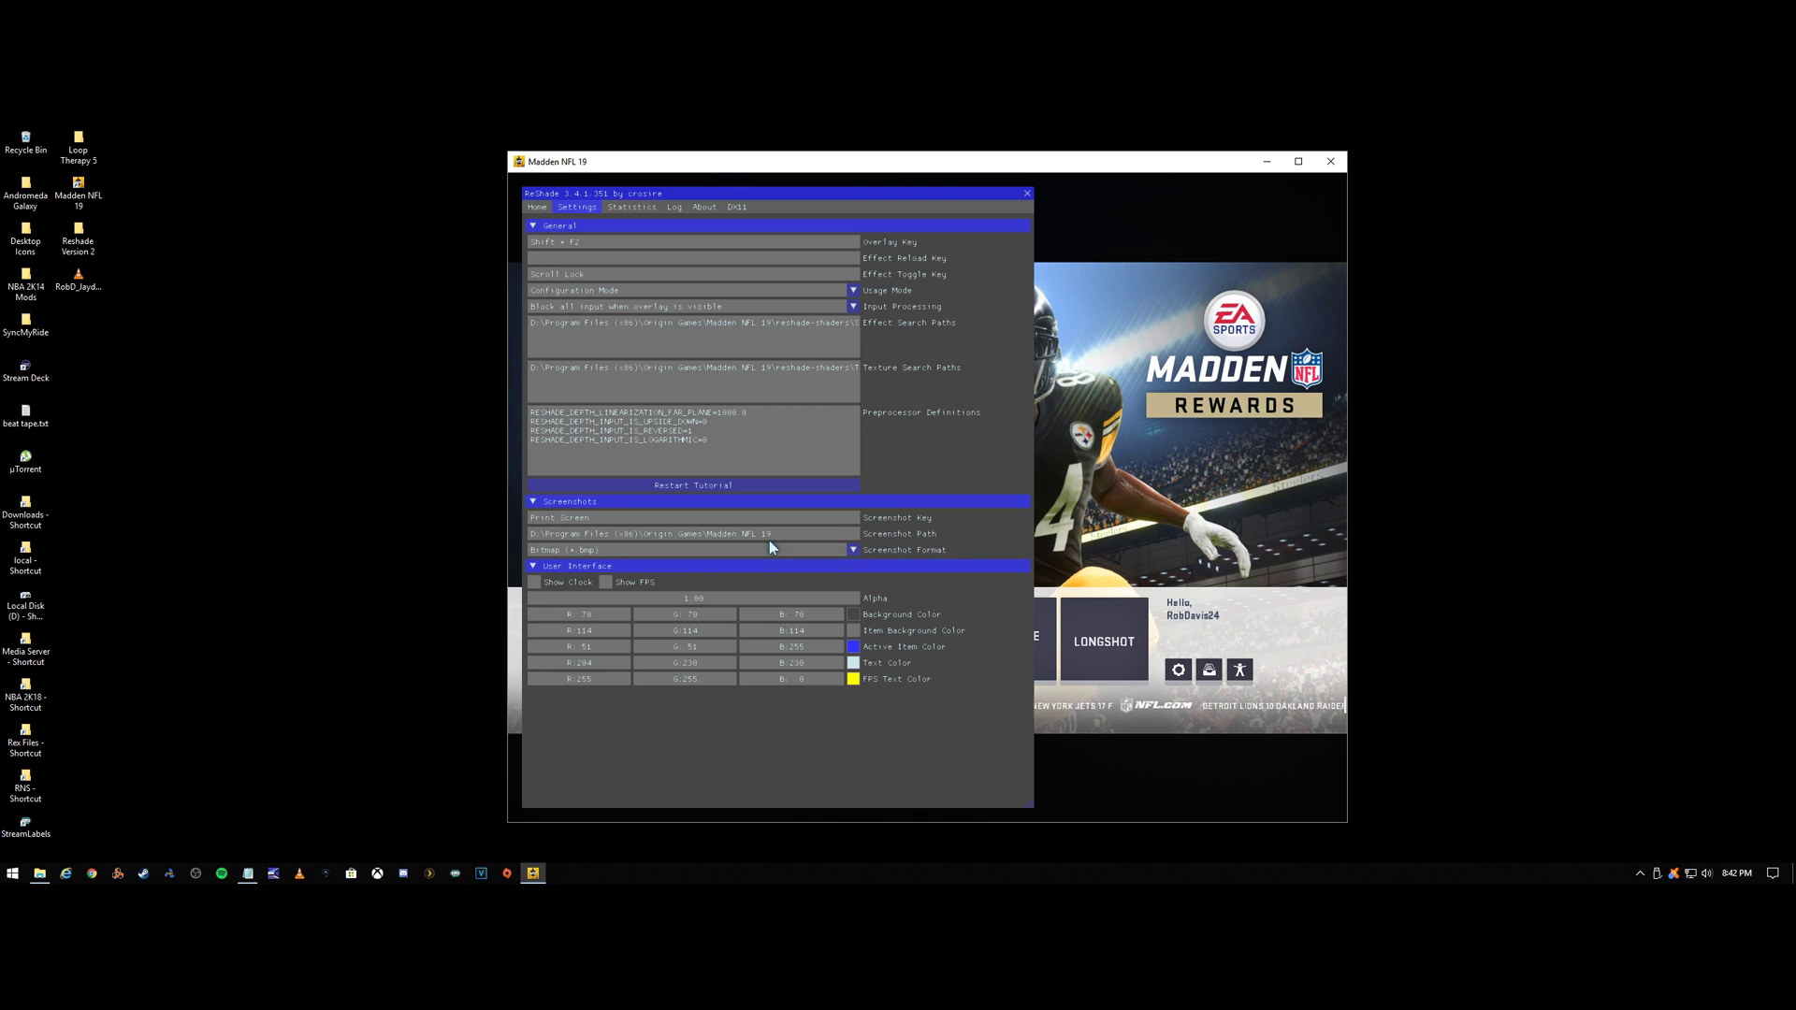
{"action": "left_click", "coordinate": [854, 551]}
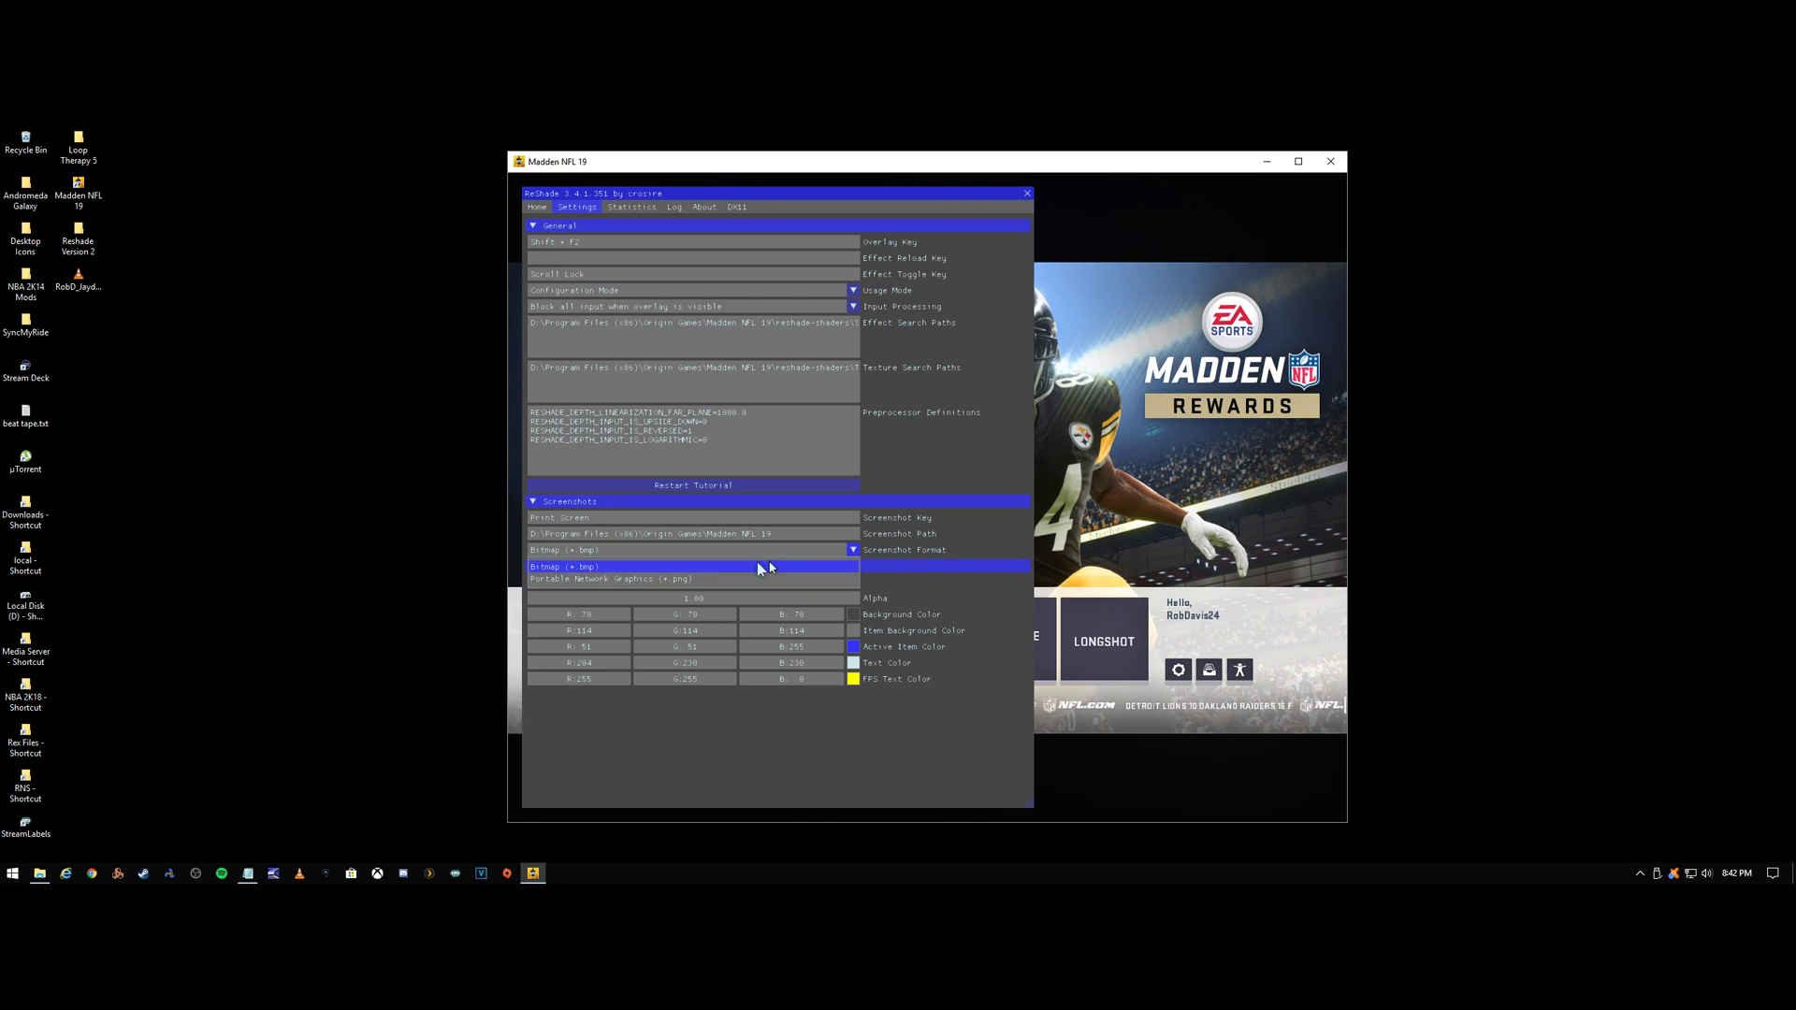
{"action": "left_click", "coordinate": [670, 579]}
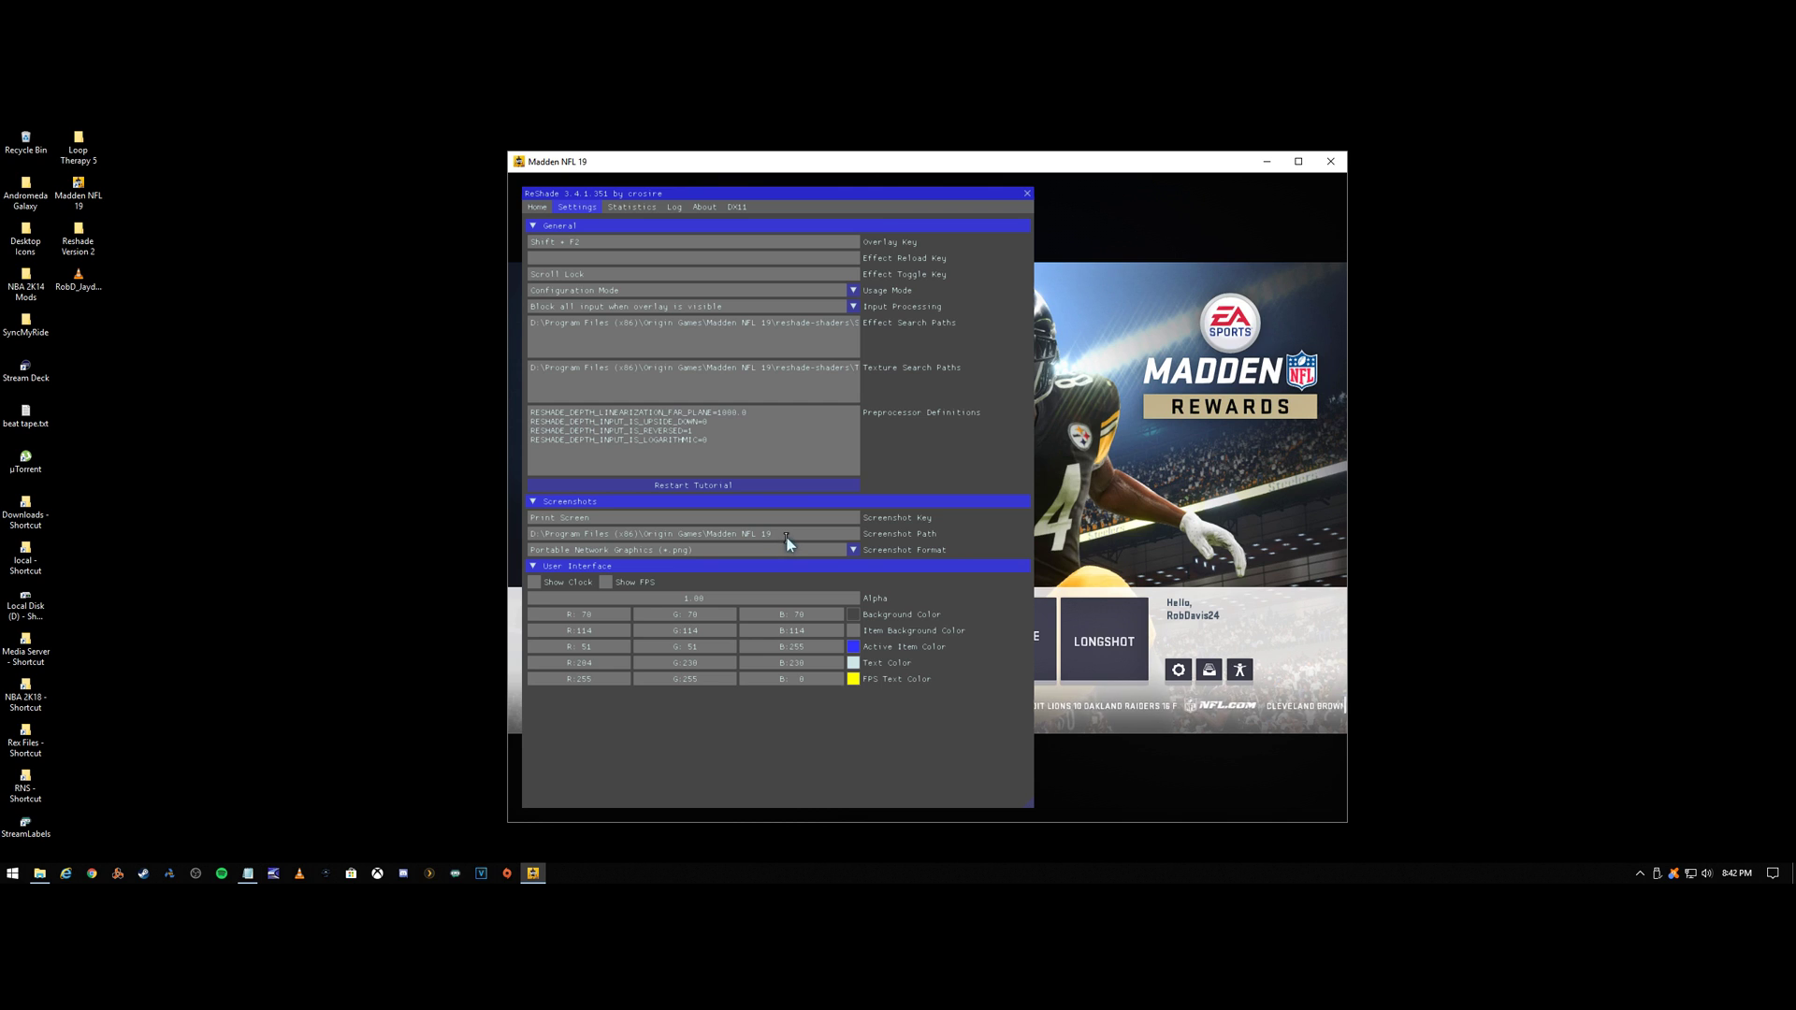
View the Madden preset's effects list, close the ReShade overlay, and check reopening and closing it over the game.
{"action": "left_click", "coordinate": [546, 210]}
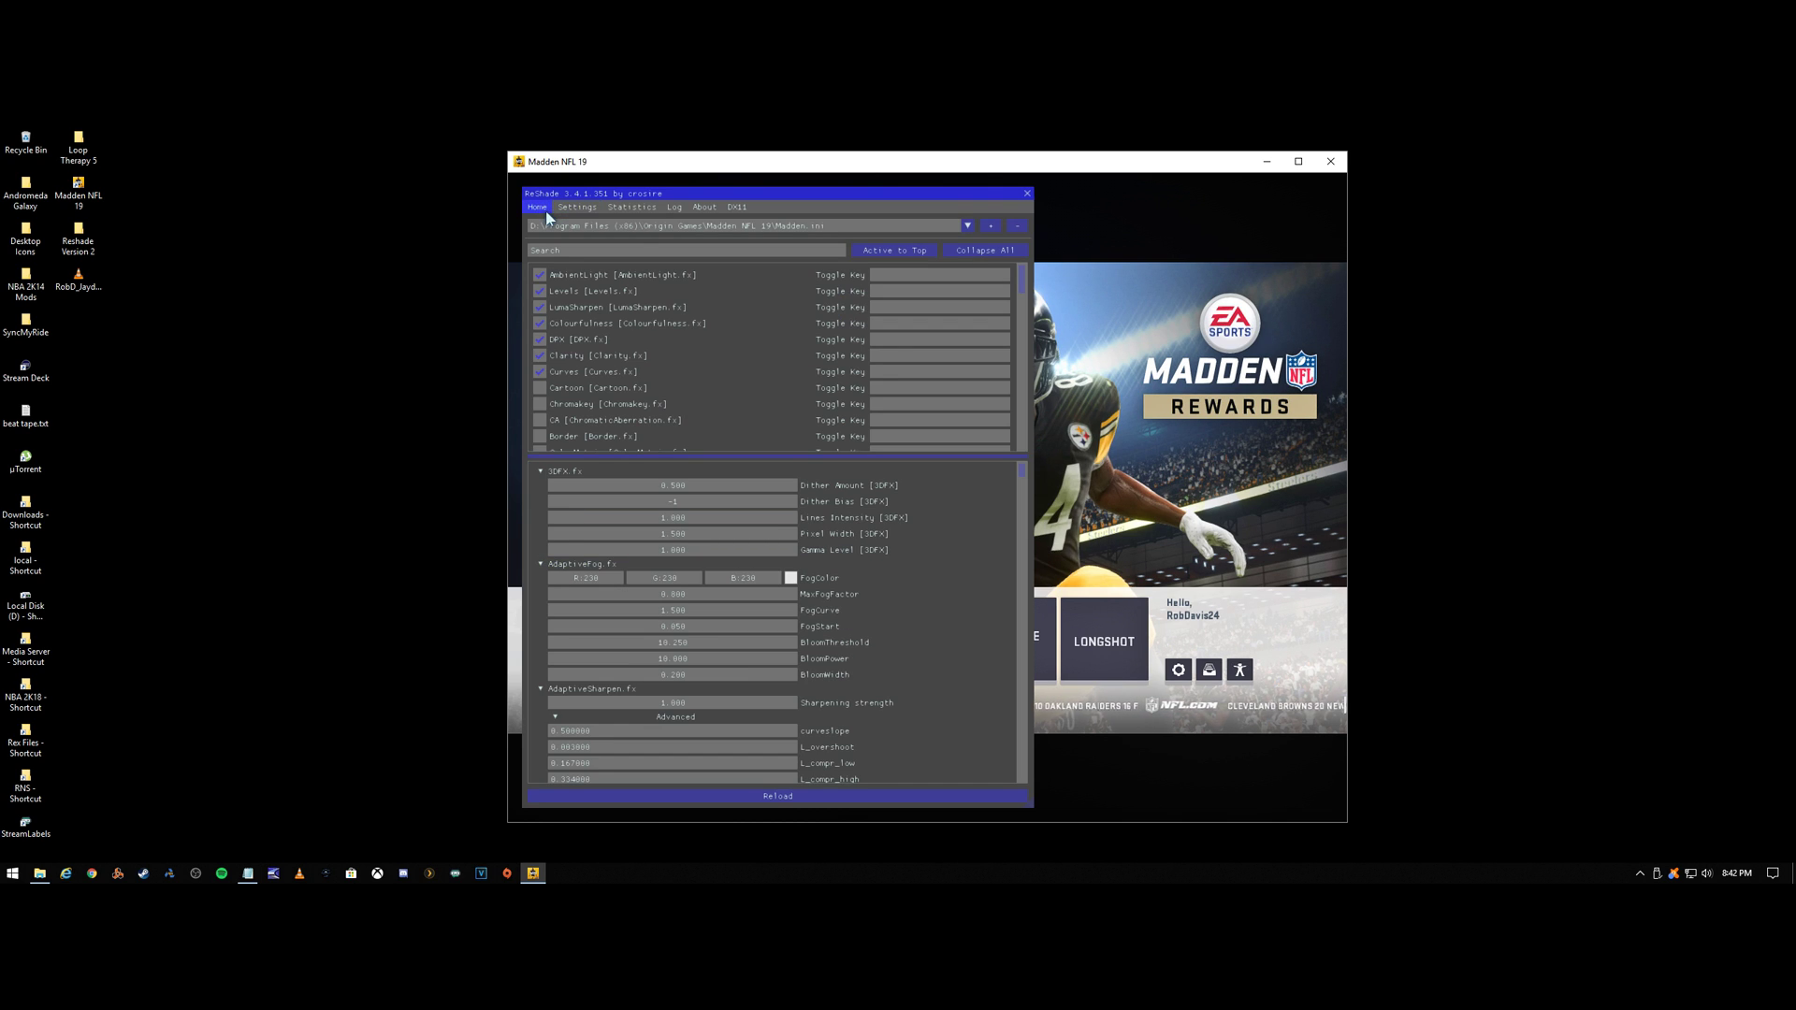
{"action": "left_click", "coordinate": [1026, 193]}
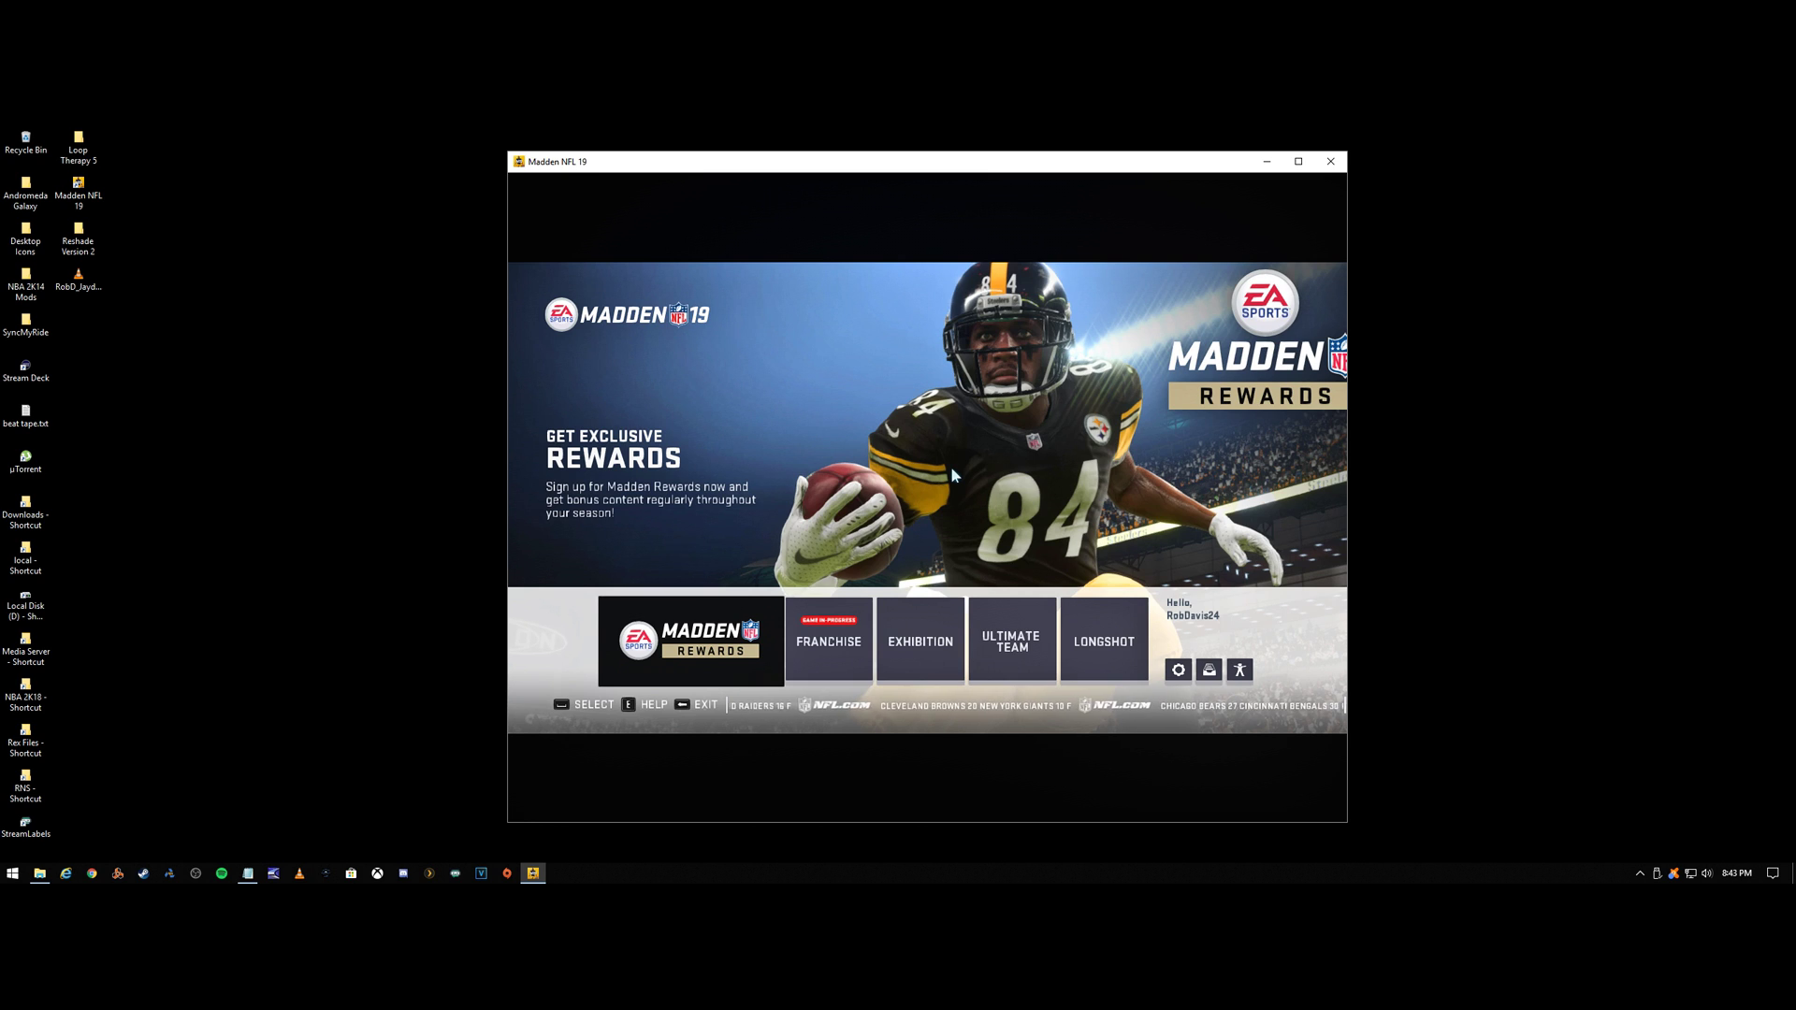
{"action": "key", "text": "Home"}
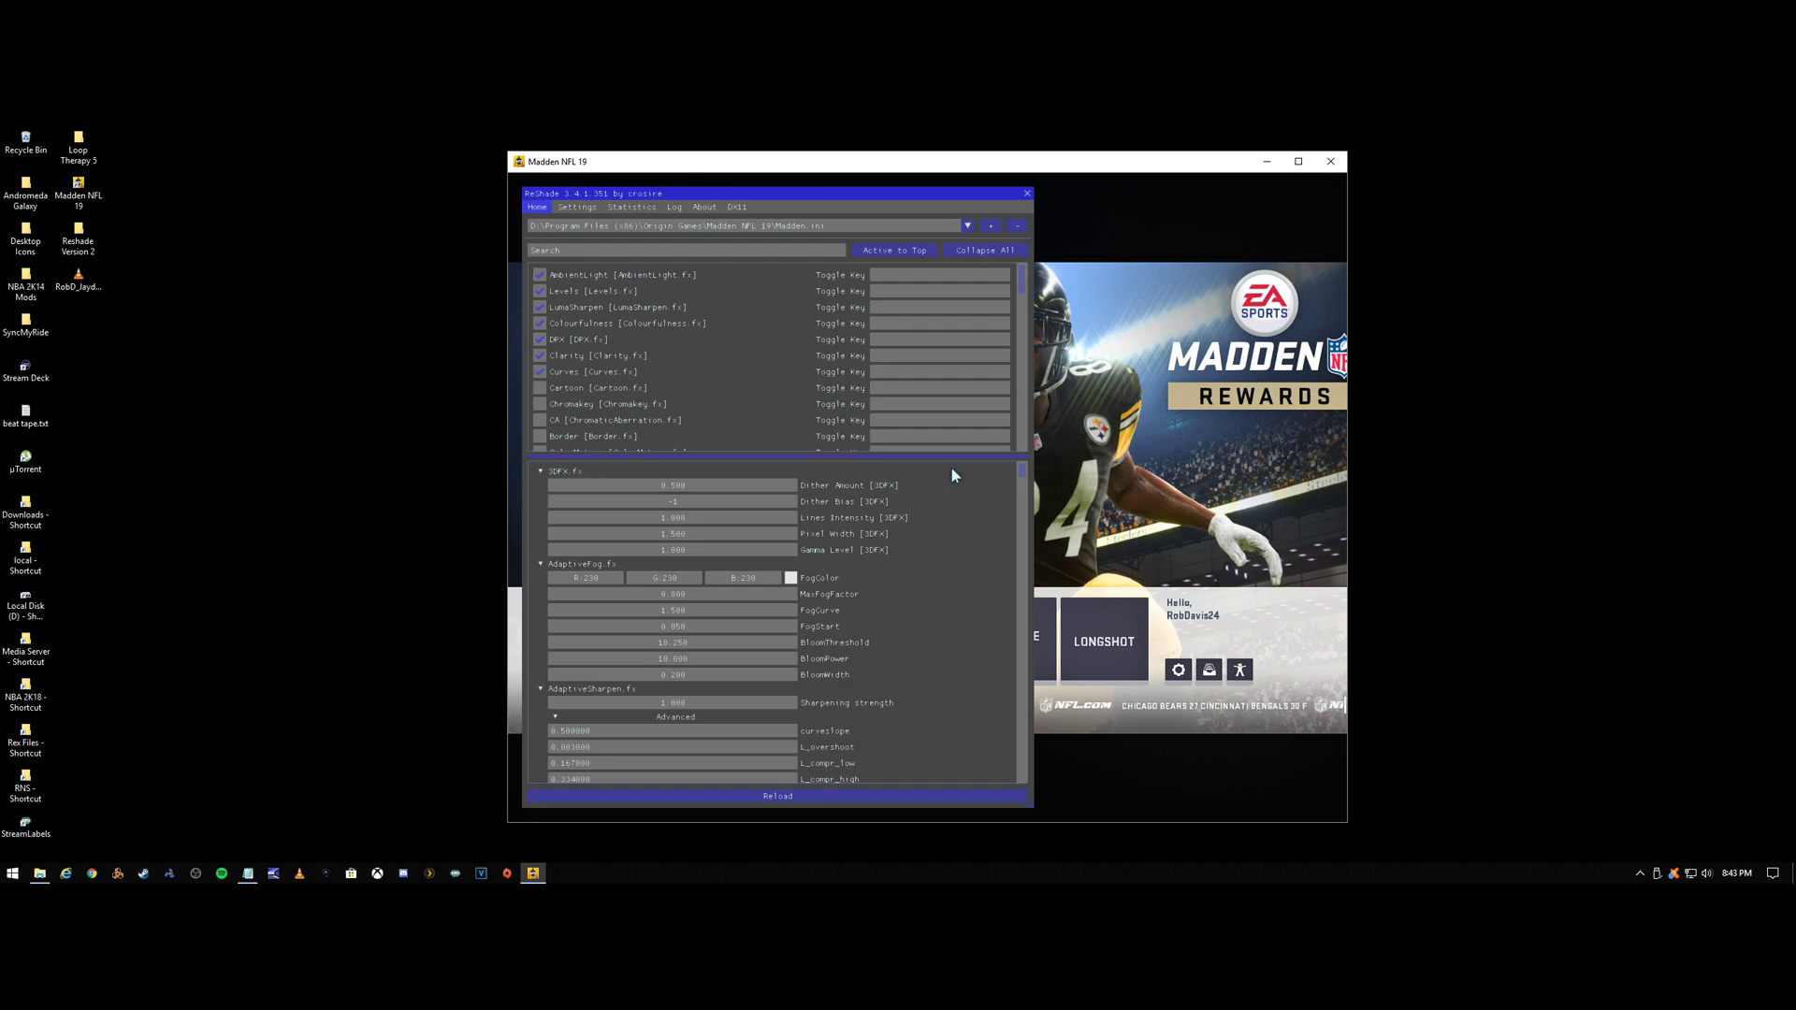
{"action": "left_click", "coordinate": [1028, 193]}
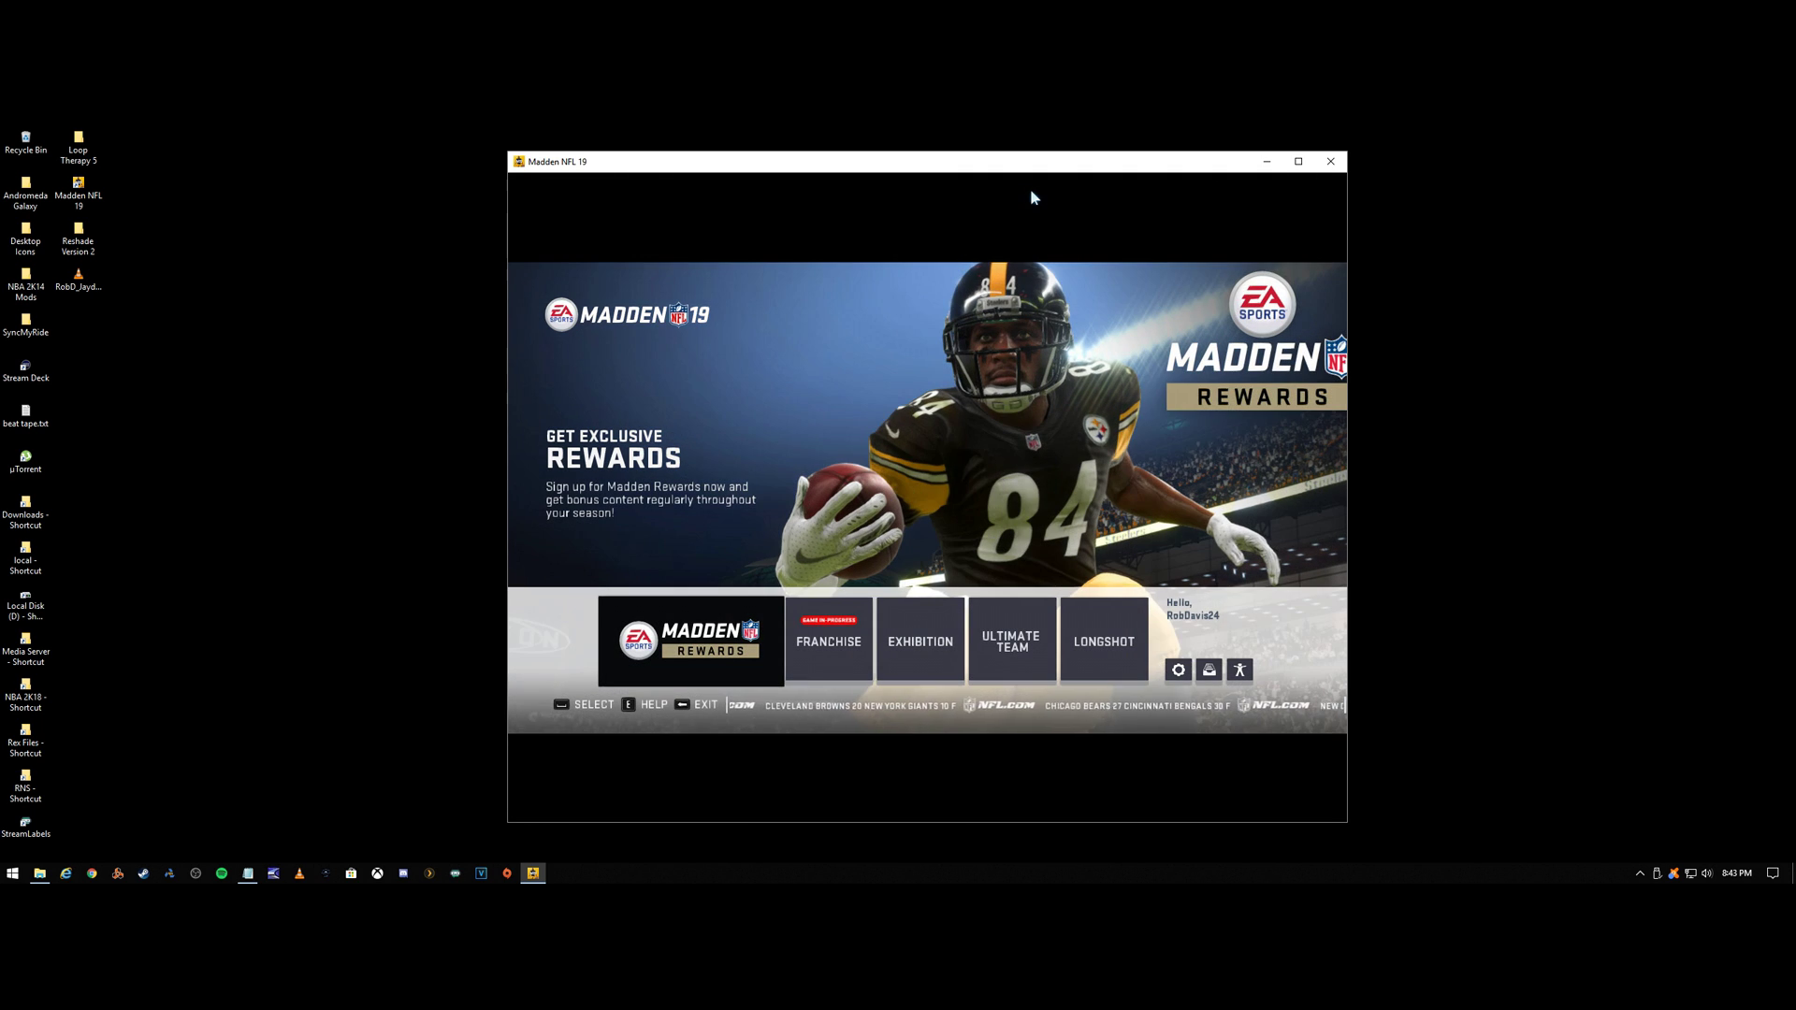